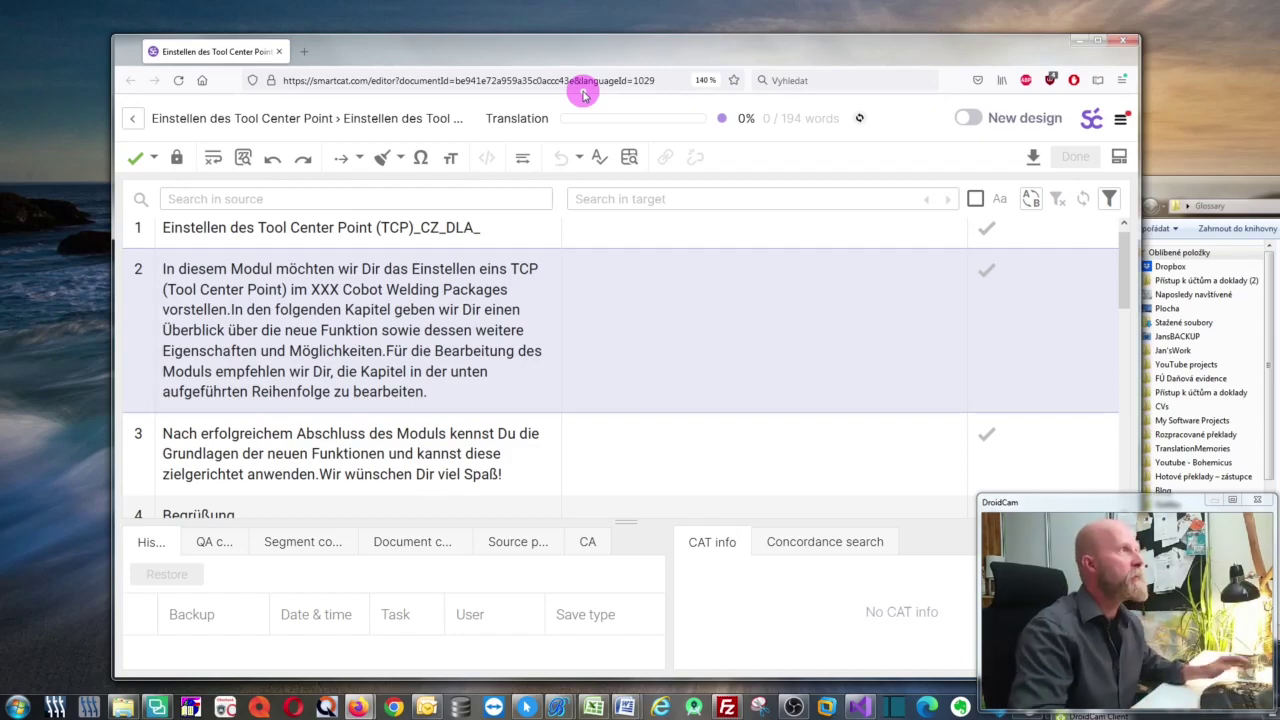
Select the word Einstellen in segment 2's German source text in the Smartcat editor.
mouse_move(594, 51)
left_mouse_down()
mouse_move(634, 40)
mouse_move(586, 38)
left_mouse_up()
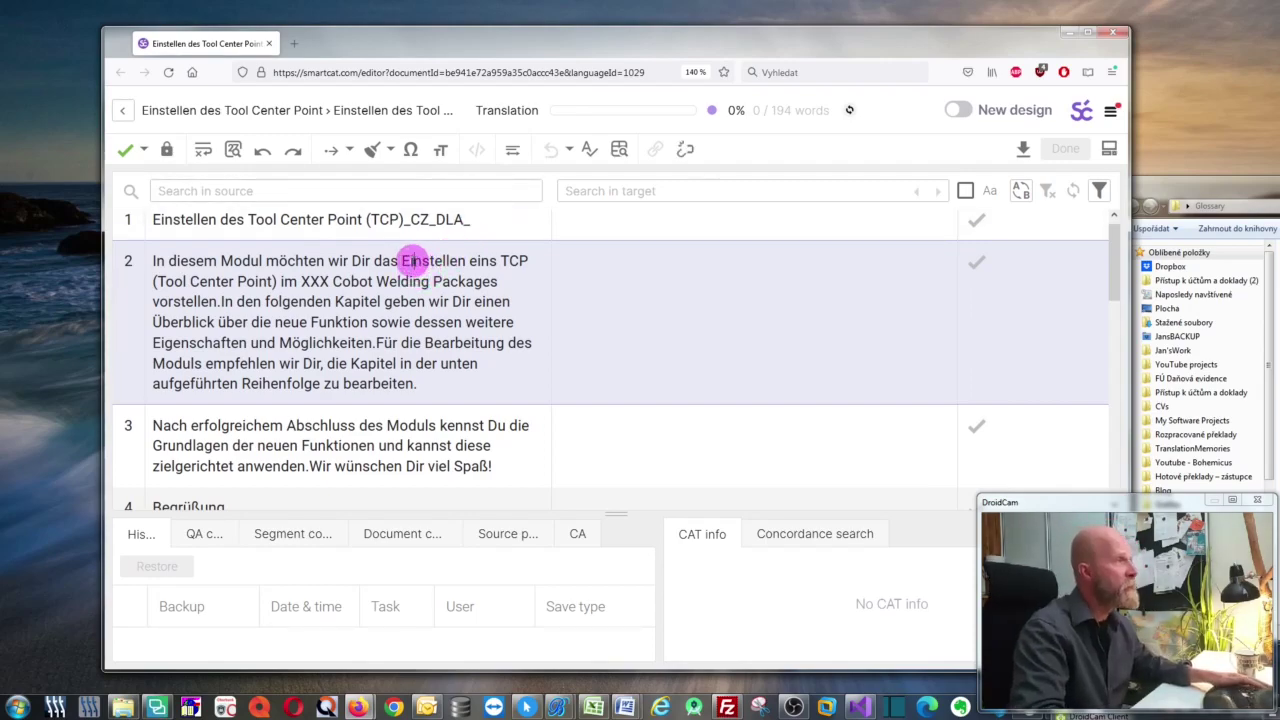
left_click_drag(401, 259, 466, 261)
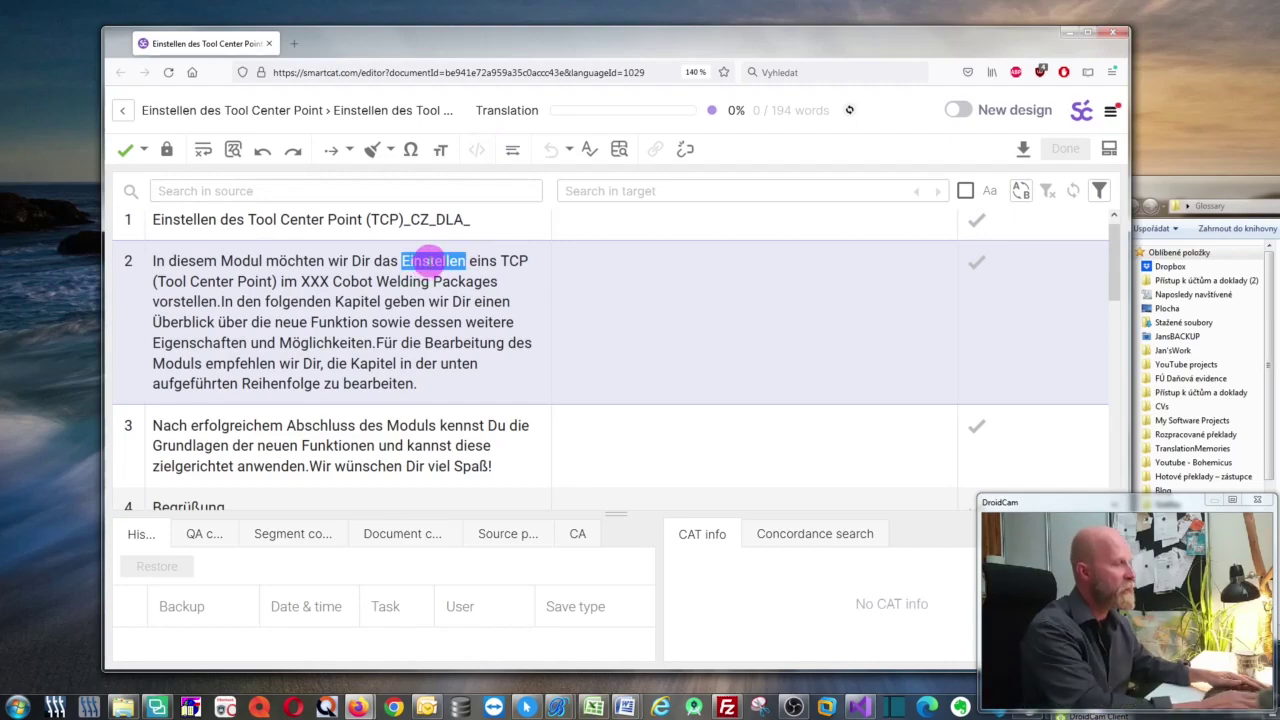
Look up Einstellen in Bohemicus, getting DeepL 'Nastavení' and glossary 'nastavení', then return to Smartcat.
key("ctrl")
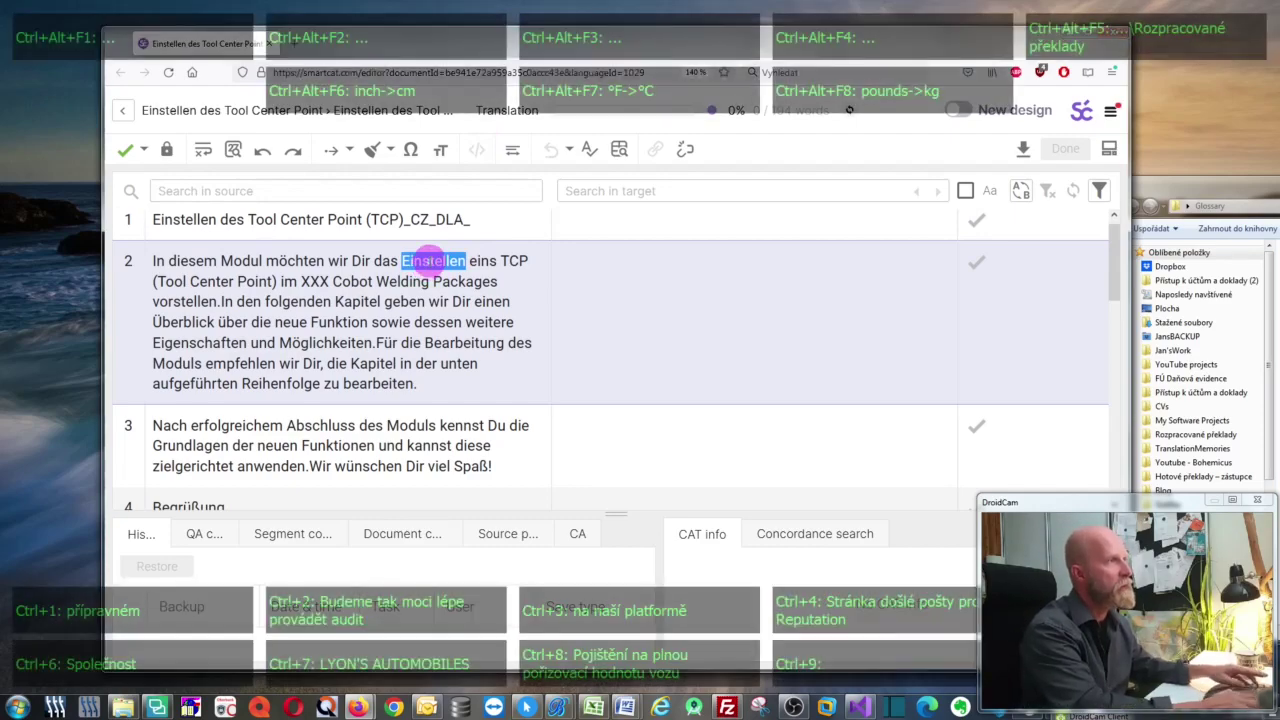
key("ctrl+c")
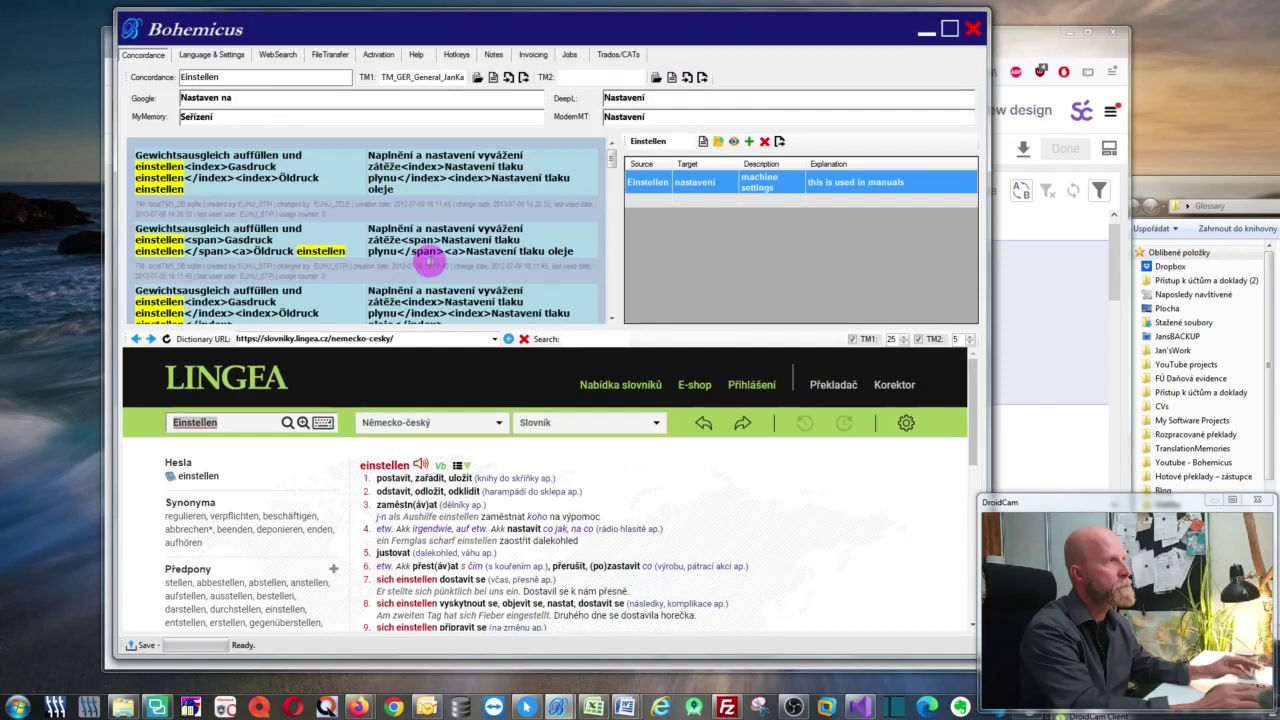
left_click_drag(717, 42, 588, 126)
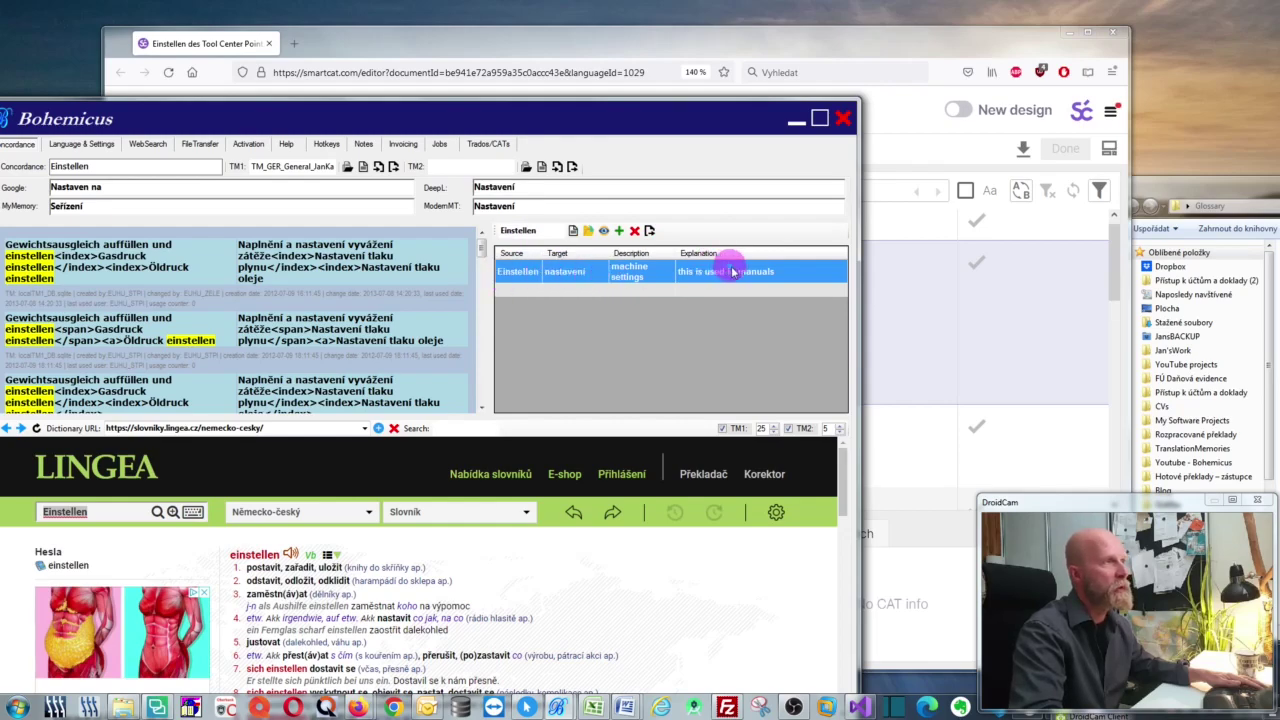
left_click_drag(895, 50, 886, 34)
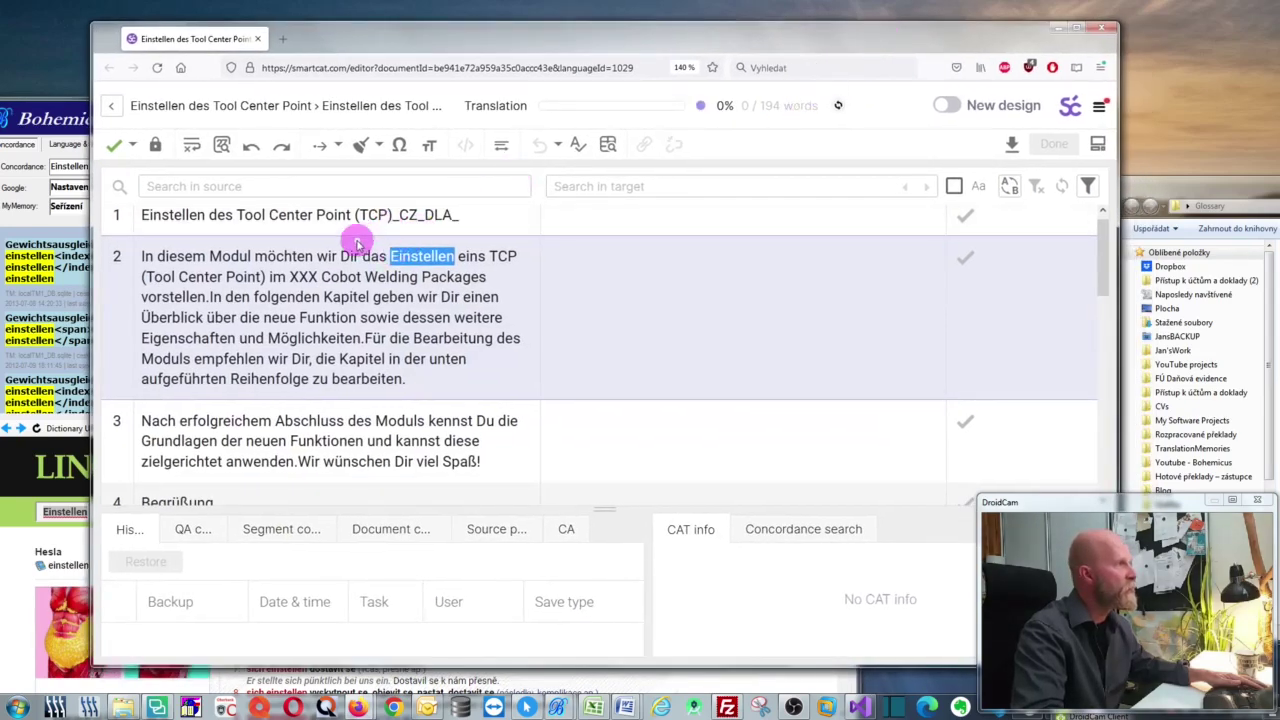
Look up Eigenschaften in Bohemicus and enlarge the panels to show the full termbase entry 'vlastnosti'.
double_click(185, 338)
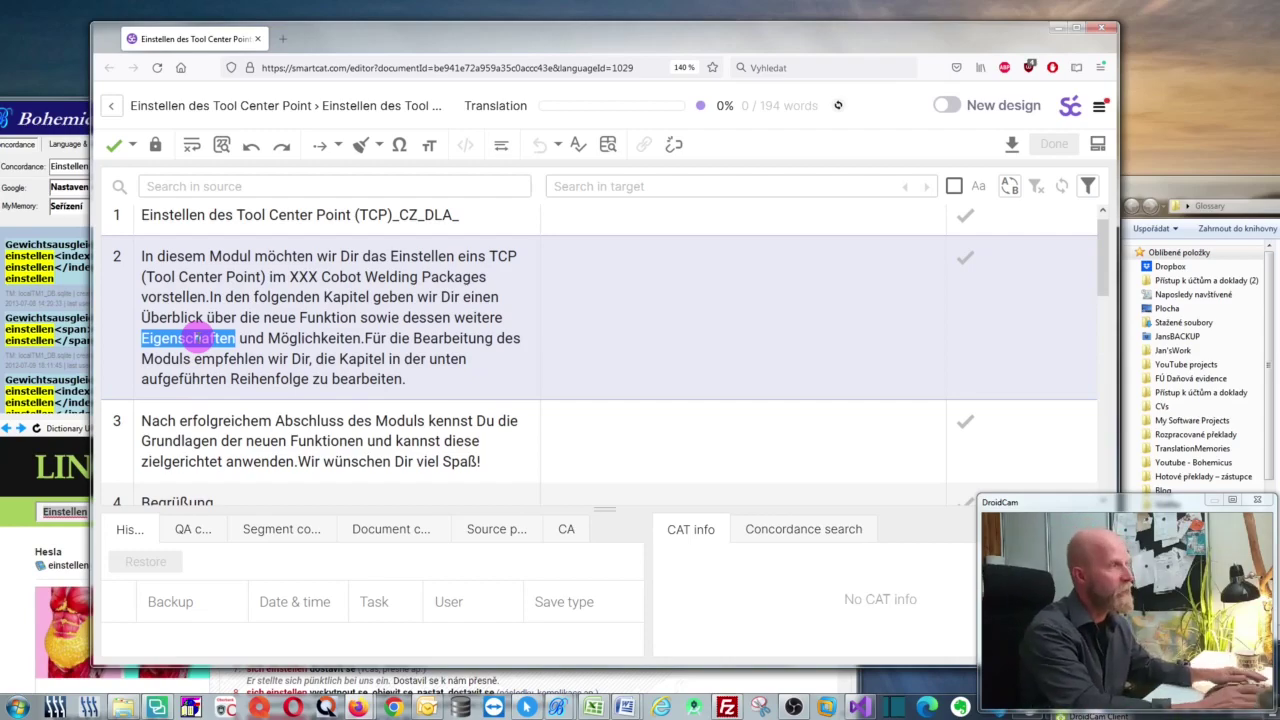
key("ctrl+alt+c")
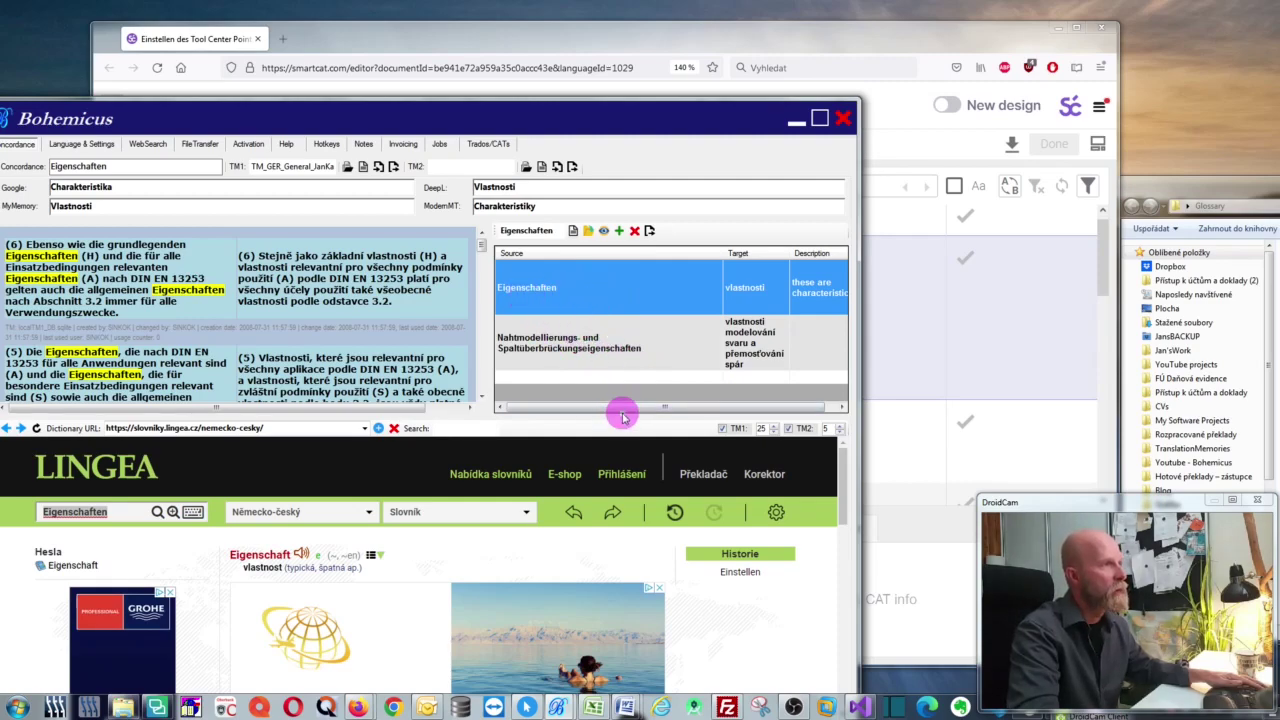
left_click_drag(490, 277, 421, 274)
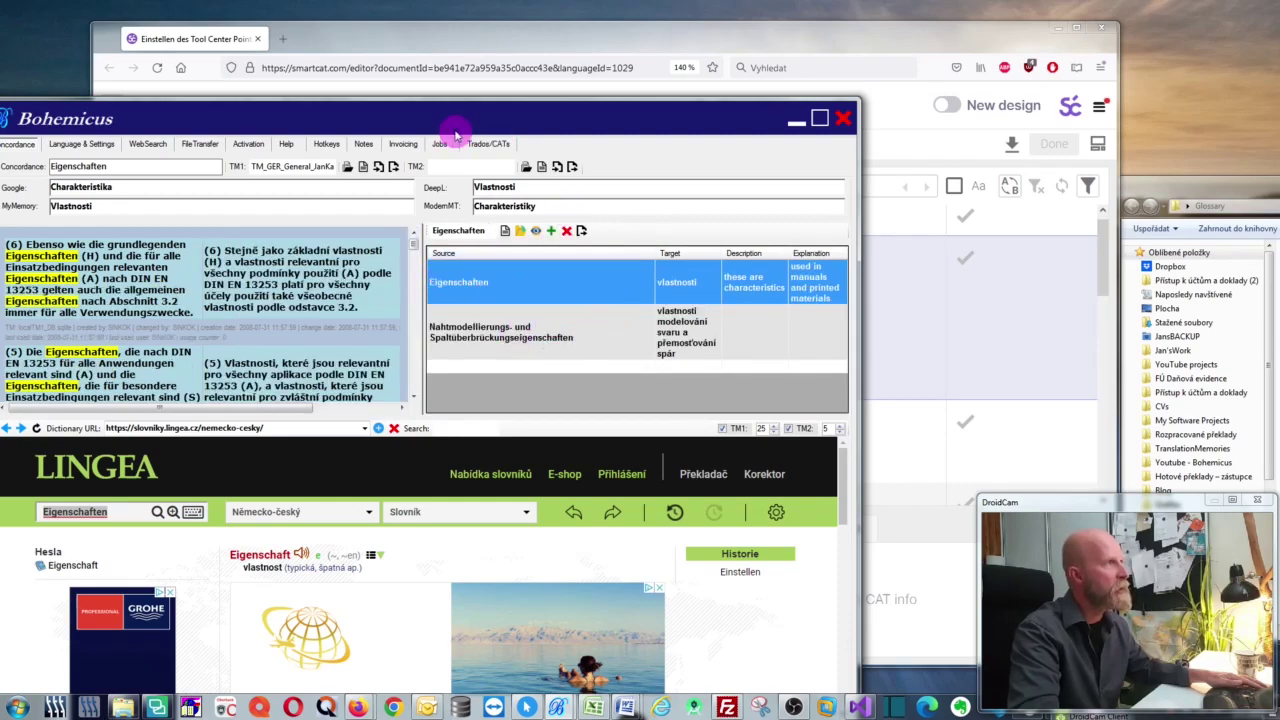
left_click_drag(449, 124, 644, 122)
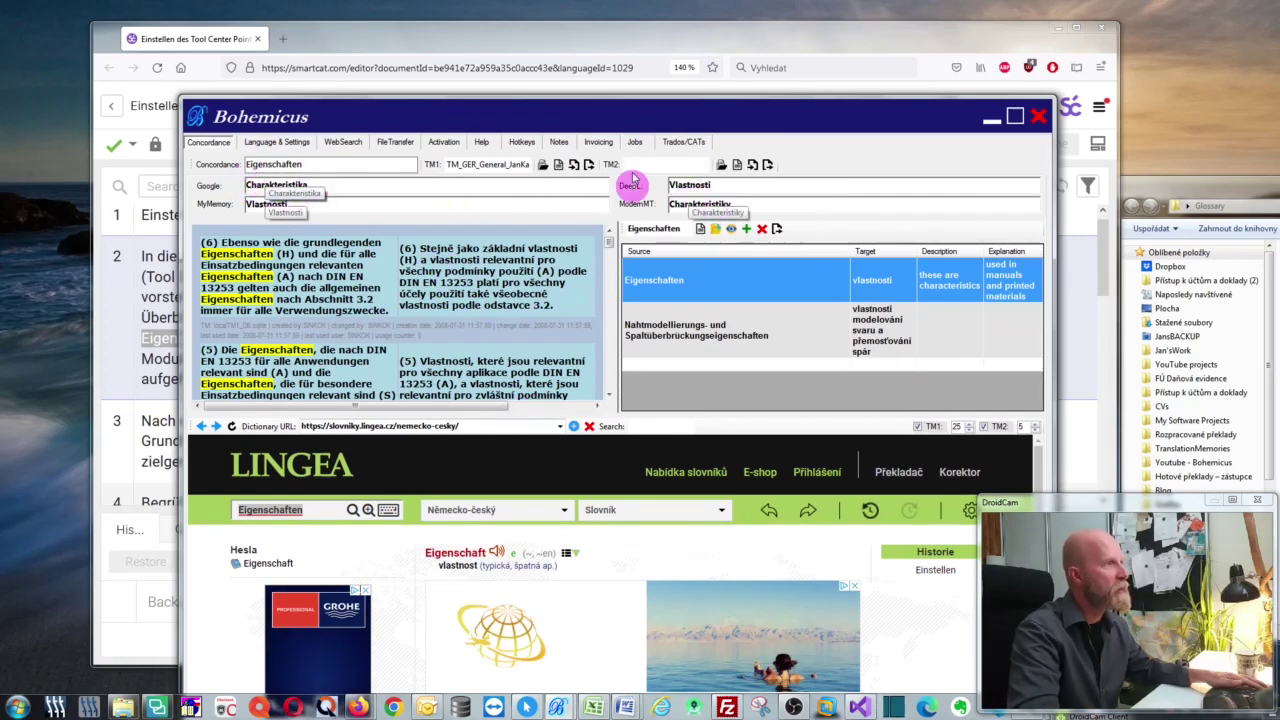
left_click_drag(624, 113, 564, 46)
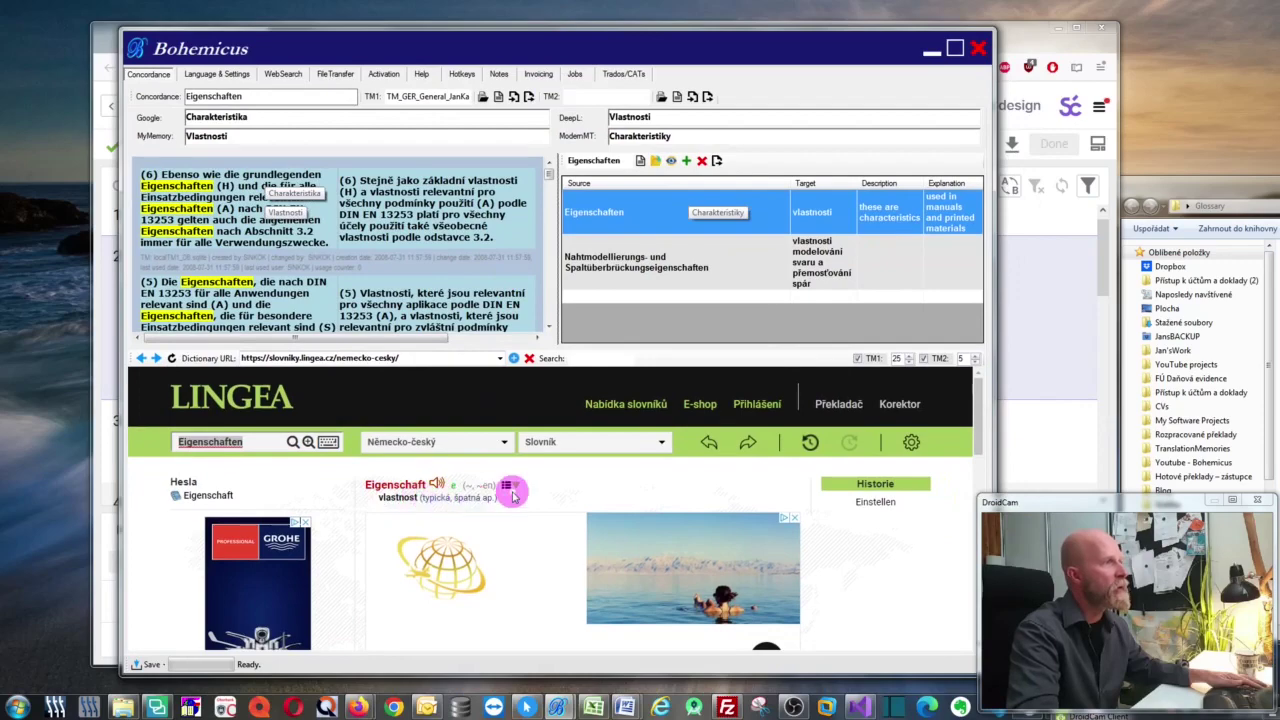
left_click(573, 358)
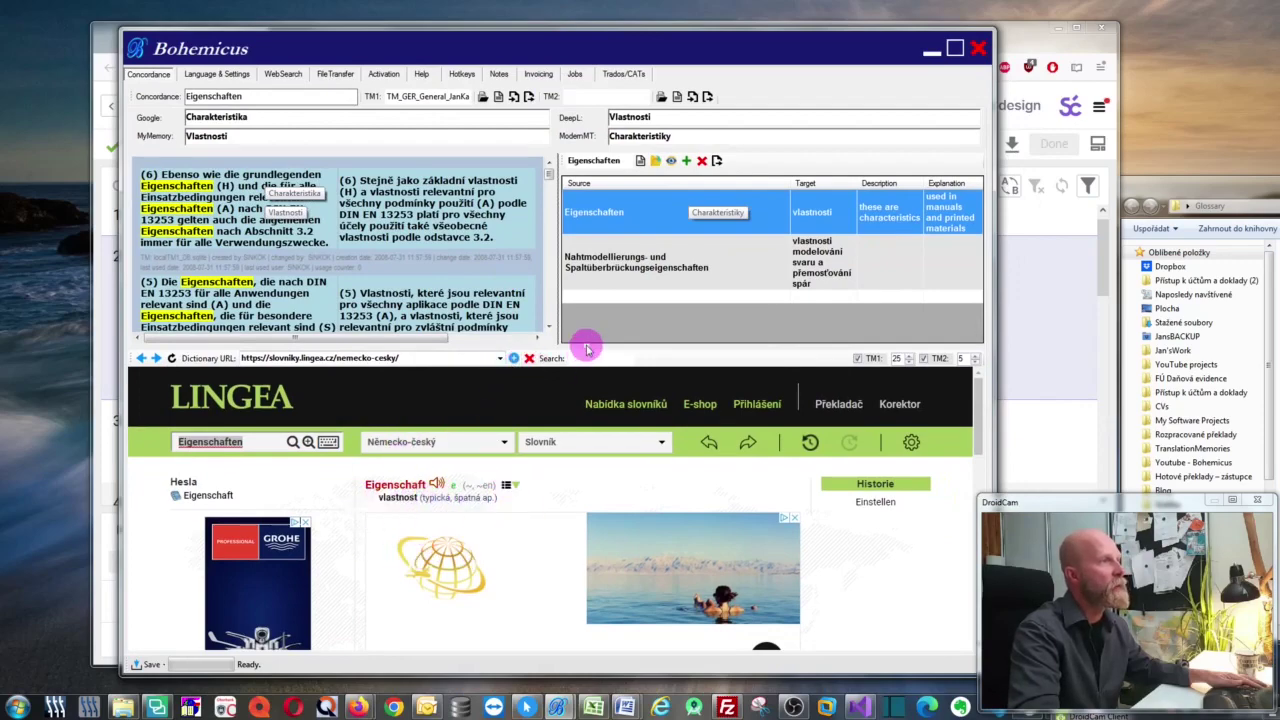
left_click_drag(588, 348, 587, 460)
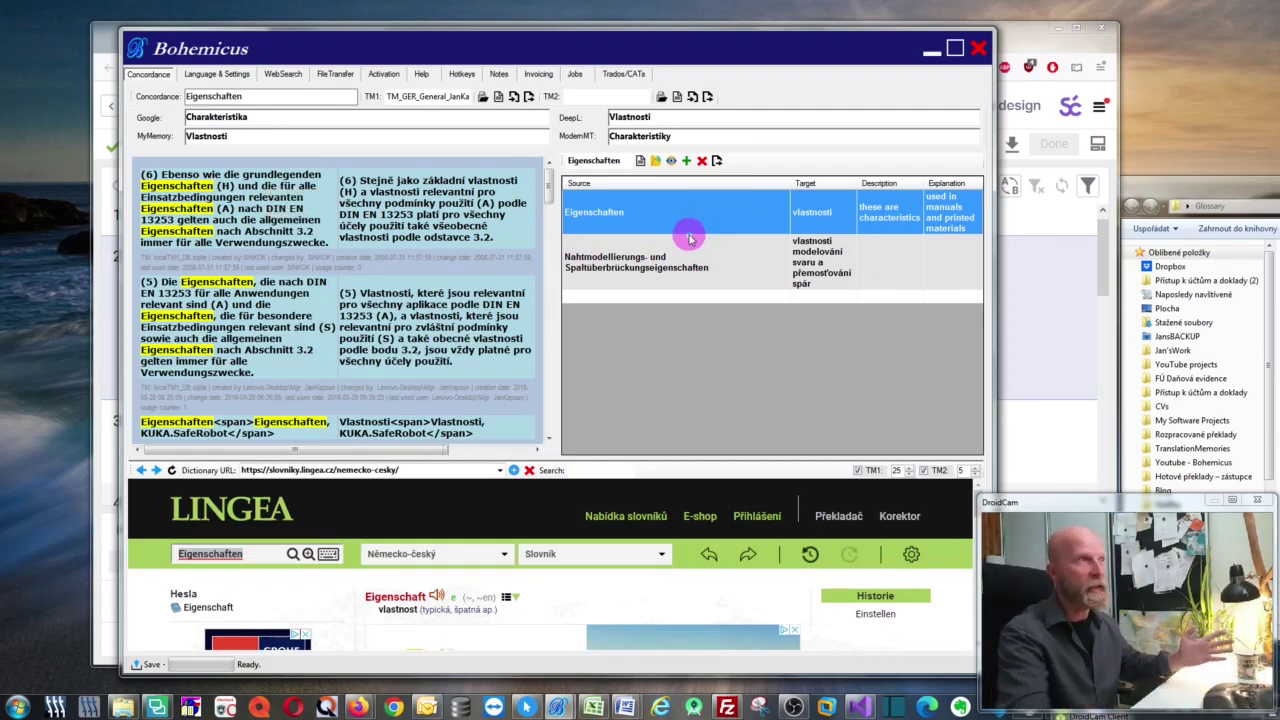
left_click(1047, 48)
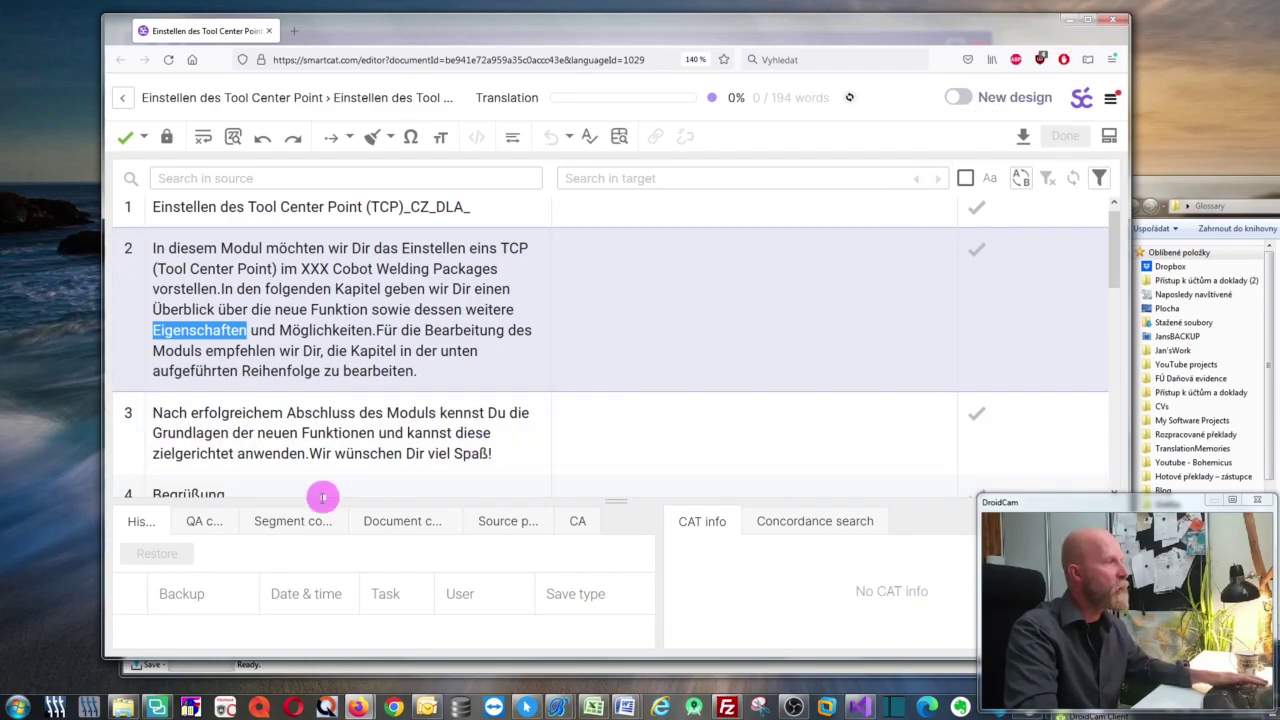
Look up Einstellen from Trados in Bohemicus (ModernMT 'Nastavení', MyMemory 'Seřízení'), then minimize Bohemicus.
left_click(158, 708)
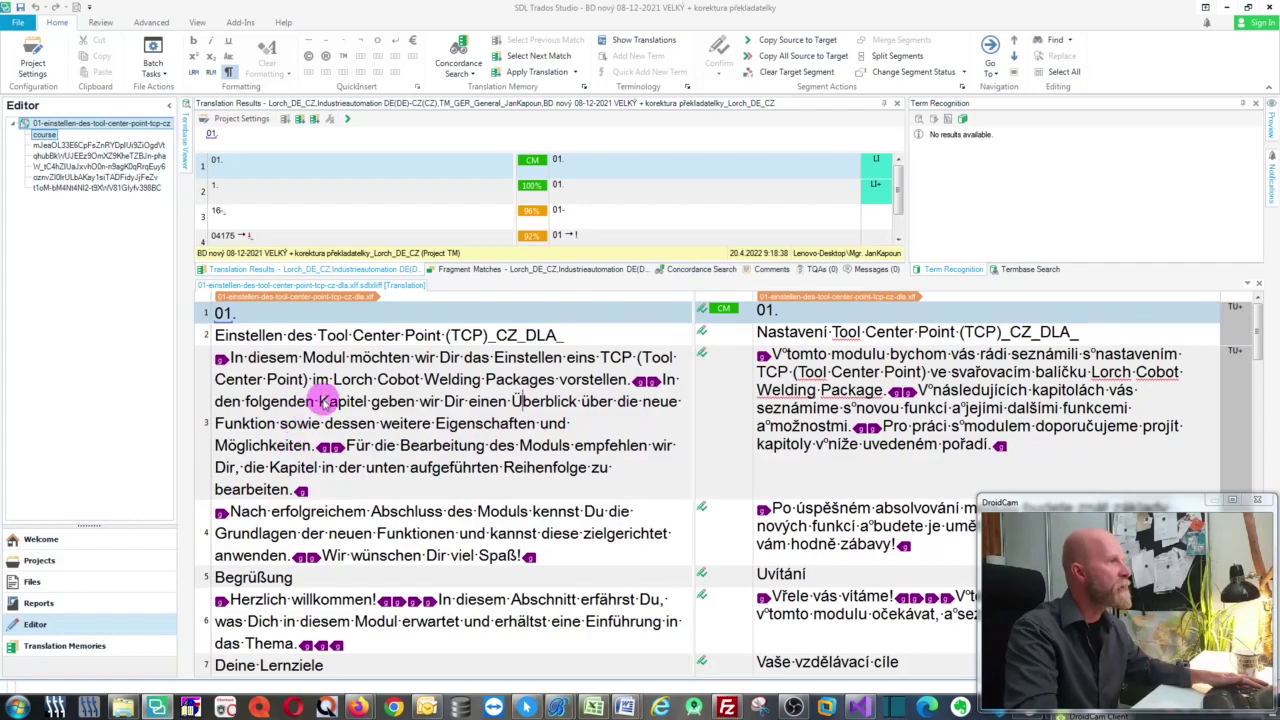
double_click(510, 364)
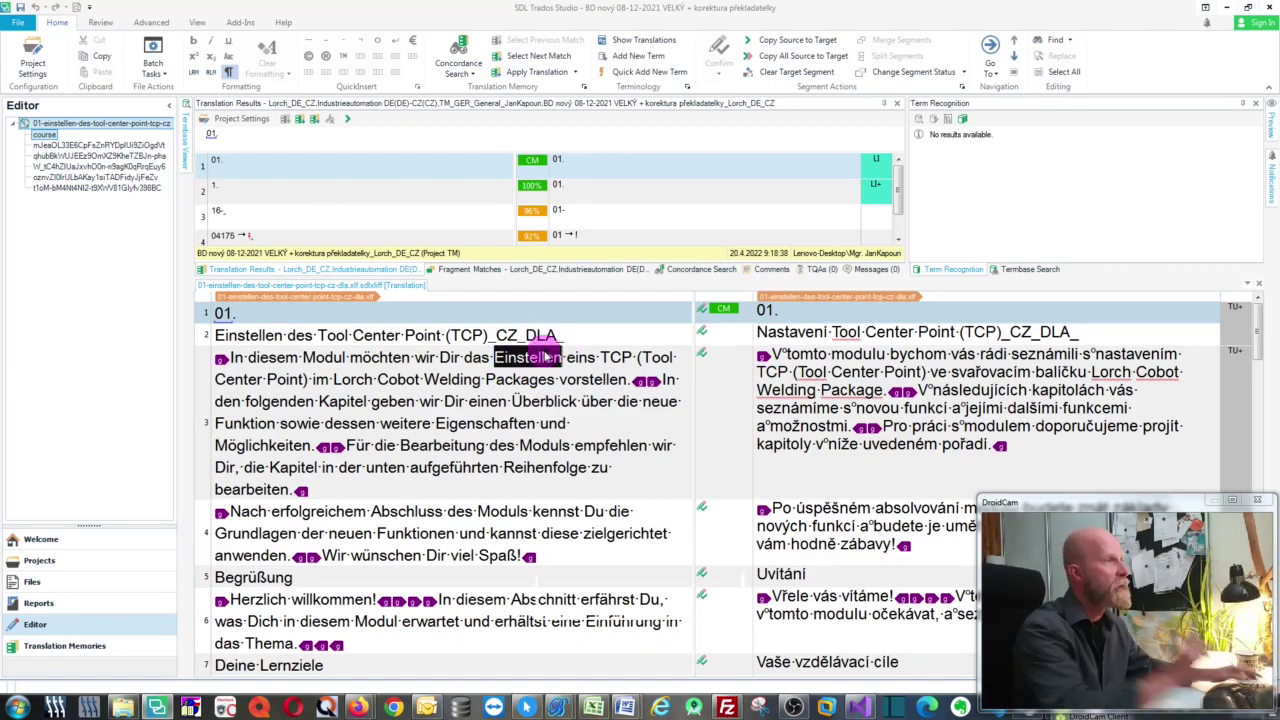
key("ctrl+c")
key("ctrl+c")
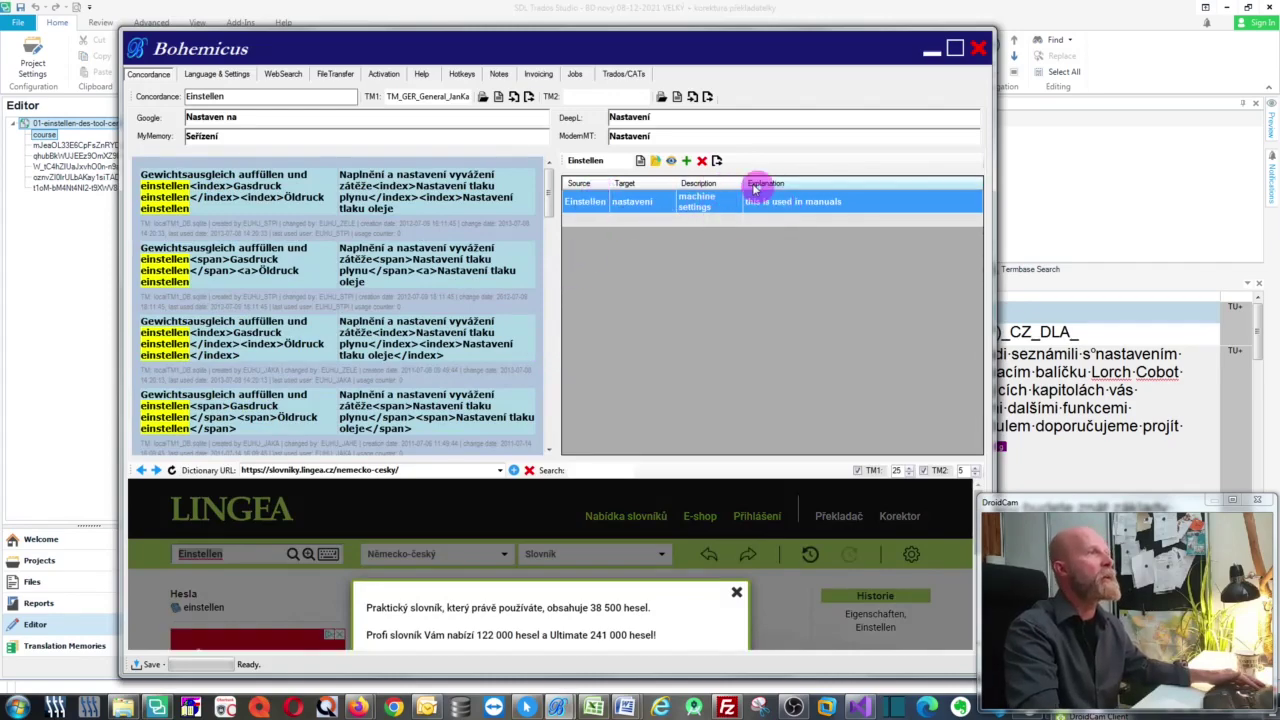
left_click_drag(696, 54, 666, 40)
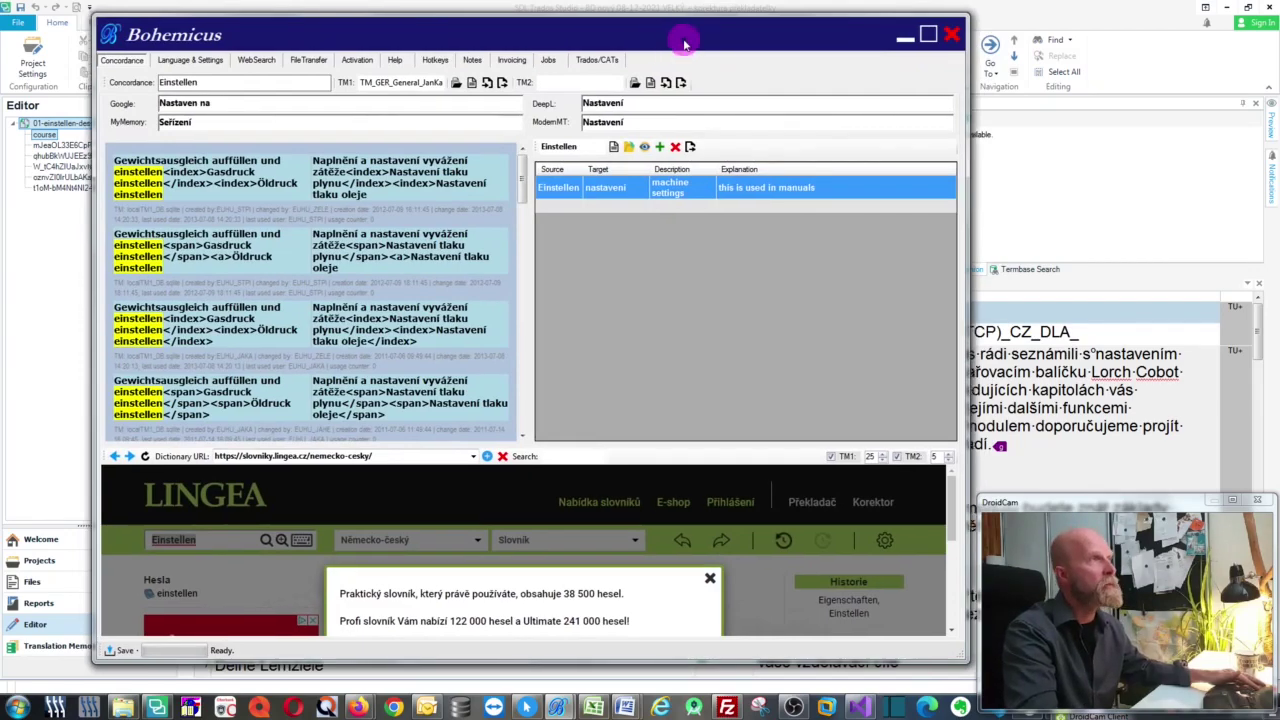
left_click_drag(680, 44, 708, 49)
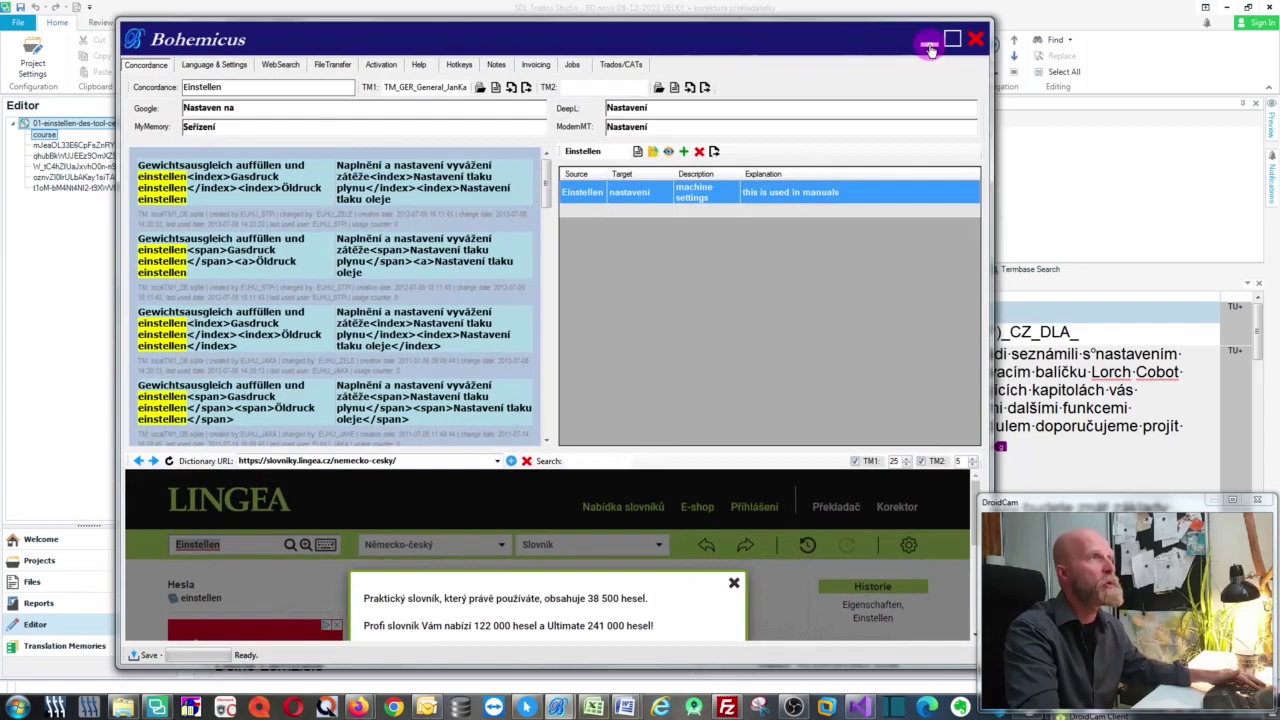
left_click_drag(886, 45, 870, 40)
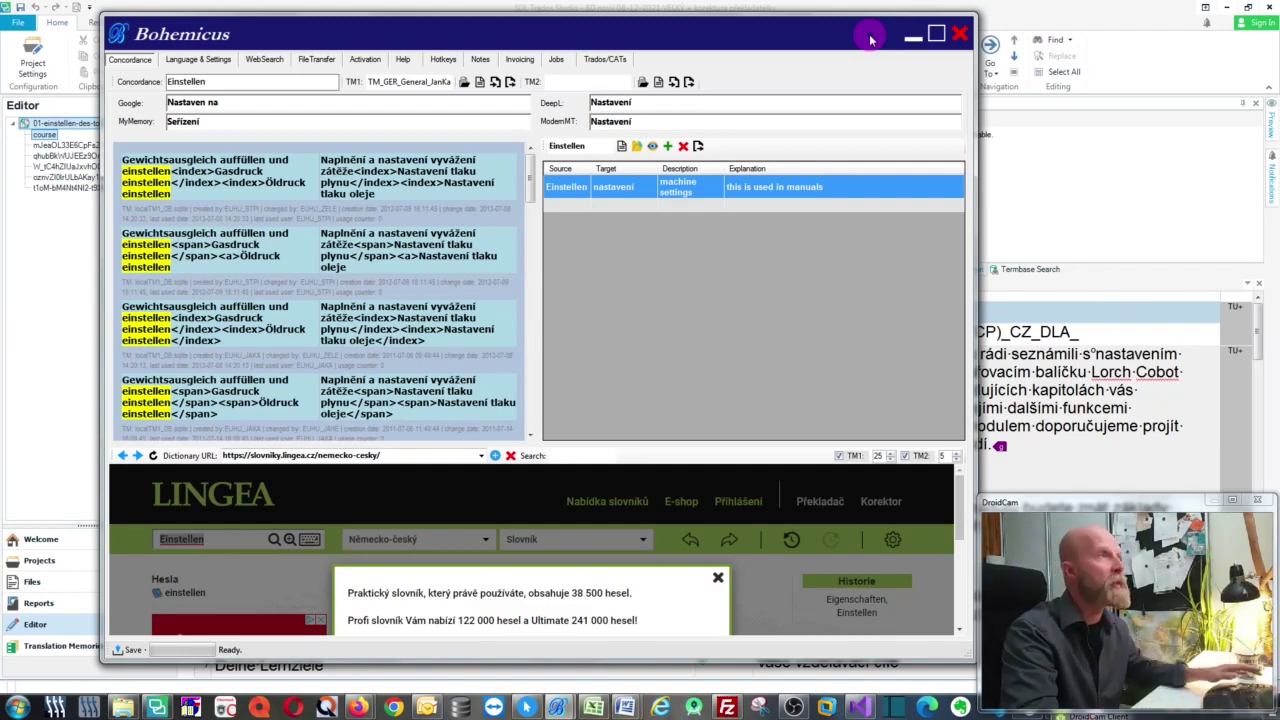
left_click(912, 37)
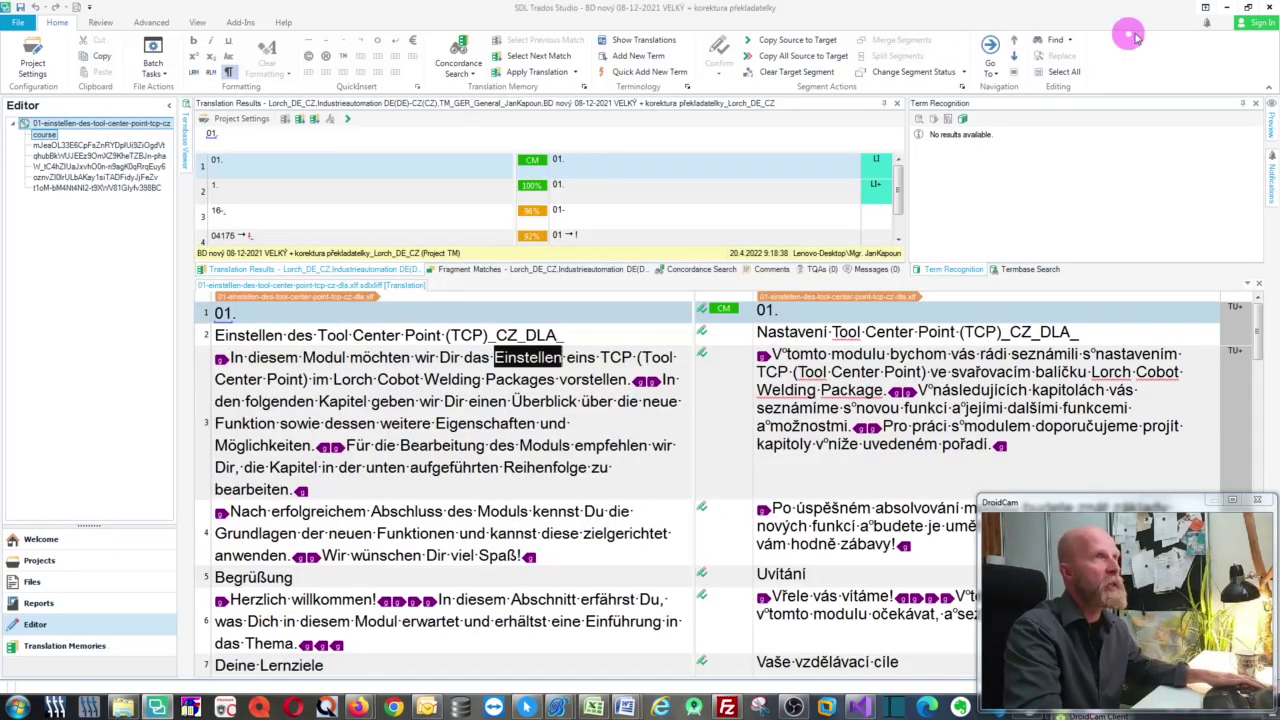
Minimize Trados and Smartcat and centre the Glossary folder window.
left_click(1227, 7)
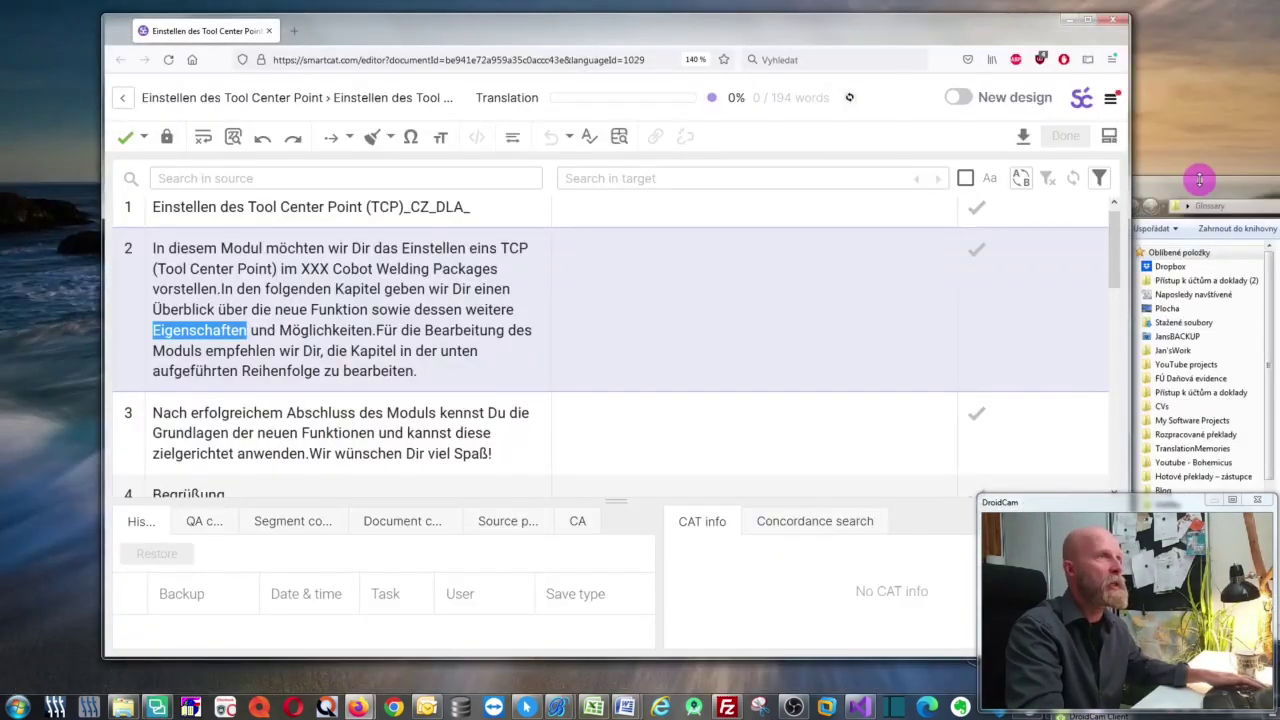
left_click_drag(1206, 188, 597, 163)
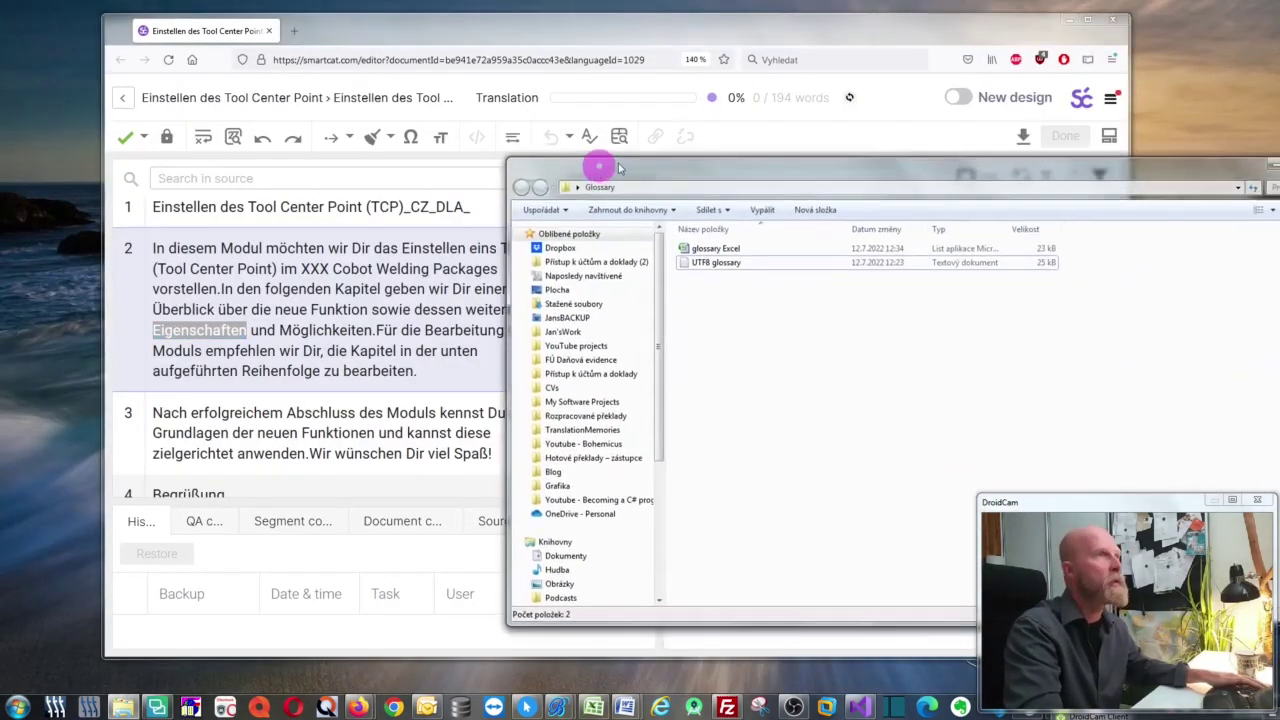
left_click(1066, 19)
left_click_drag(808, 175, 592, 143)
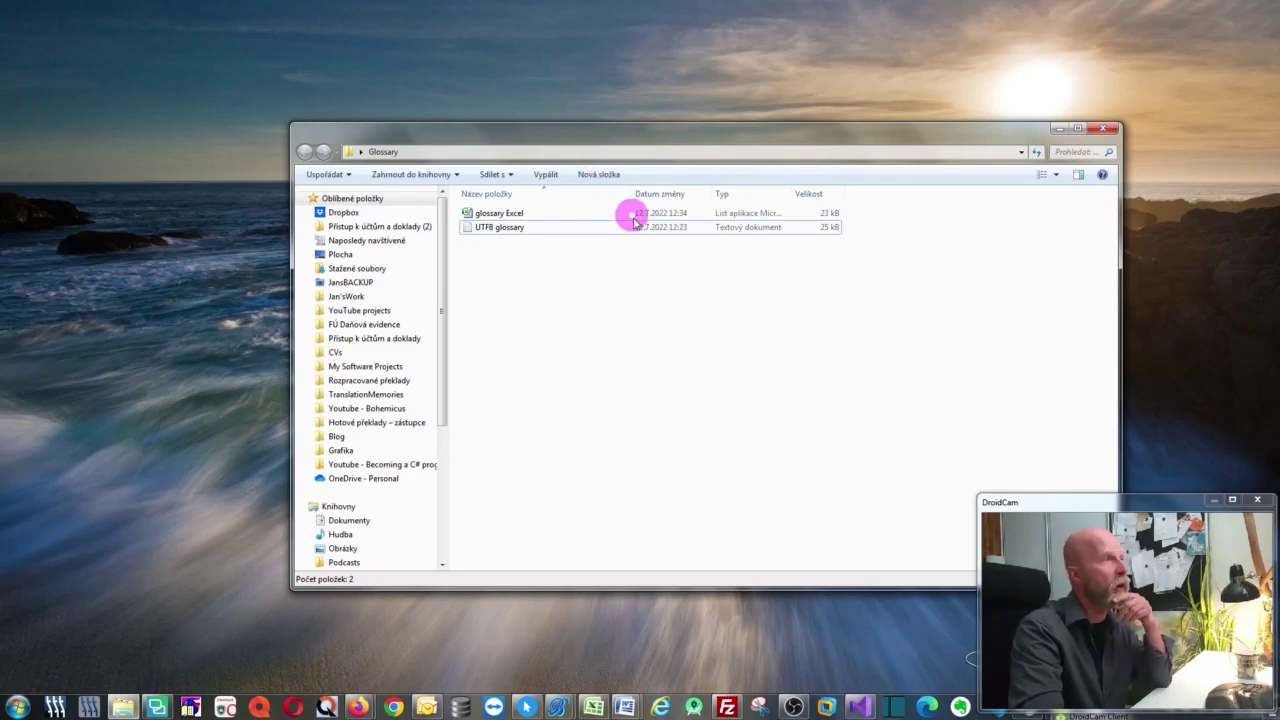
Create a new text document named 'glossary new' in the Glossary folder and open it.
right_click(518, 288)
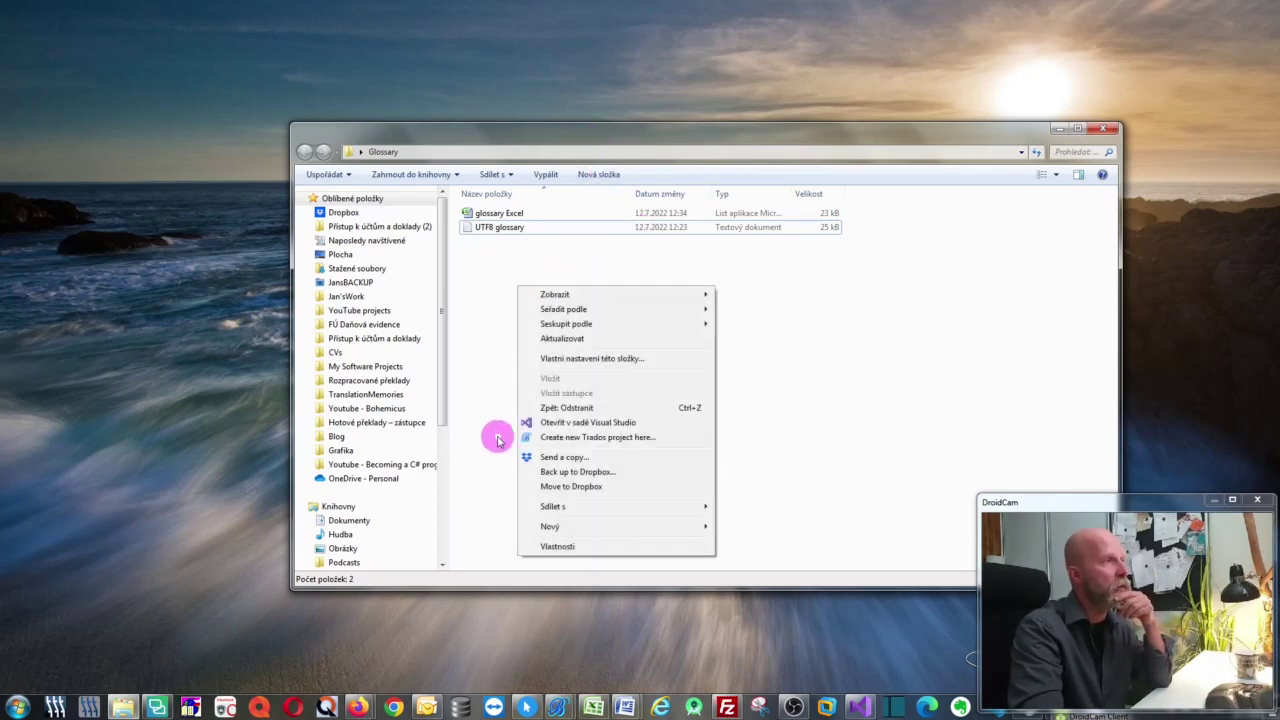
mouse_move(560, 527)
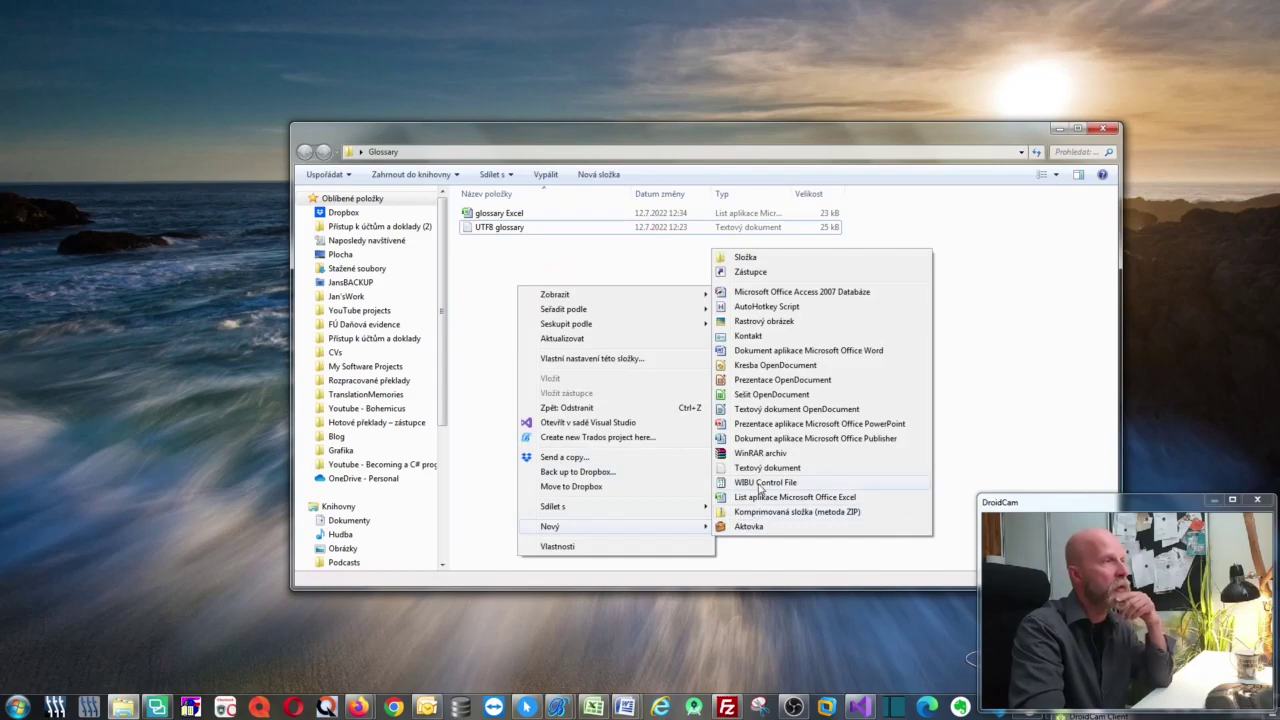
left_click(760, 467)
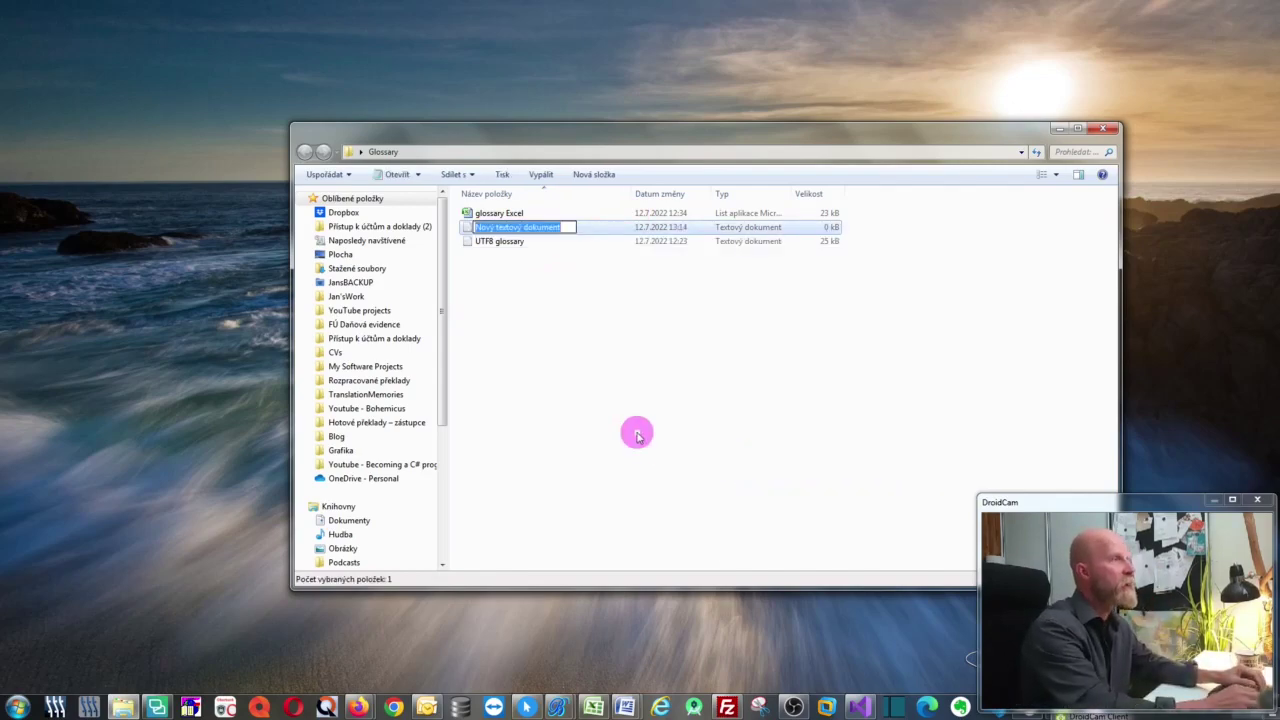
type("glossary new")
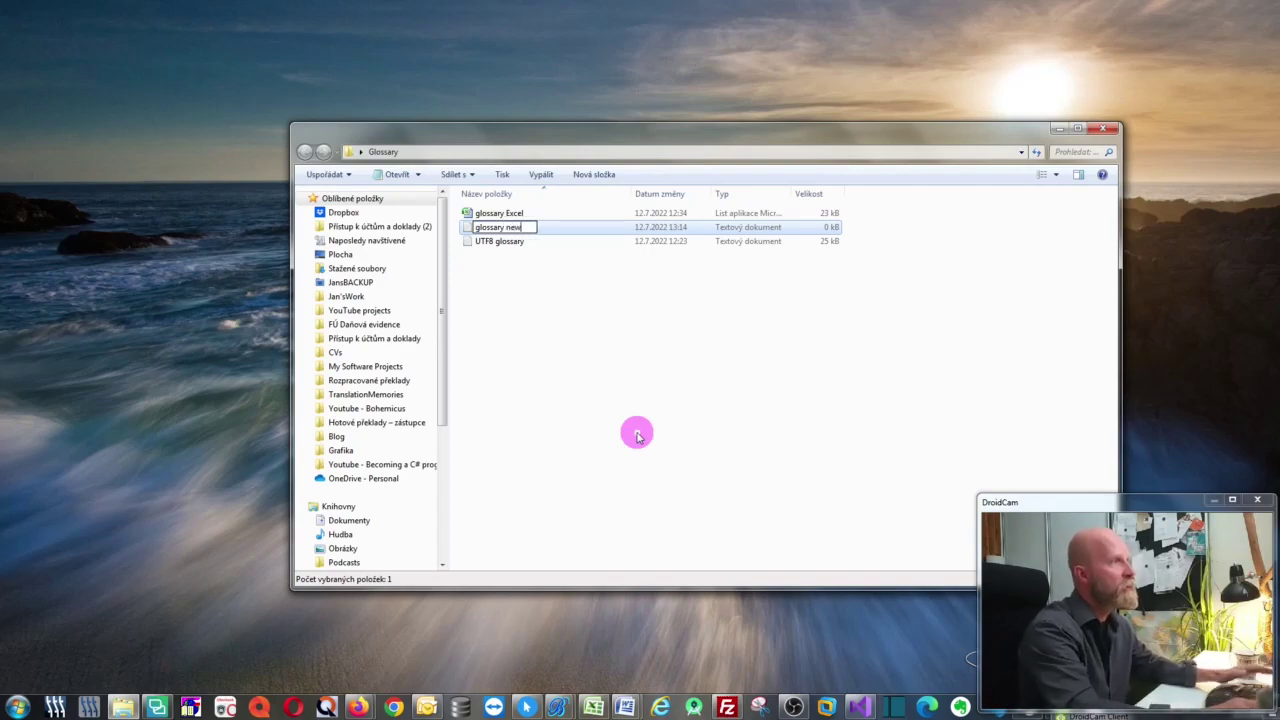
key("Return")
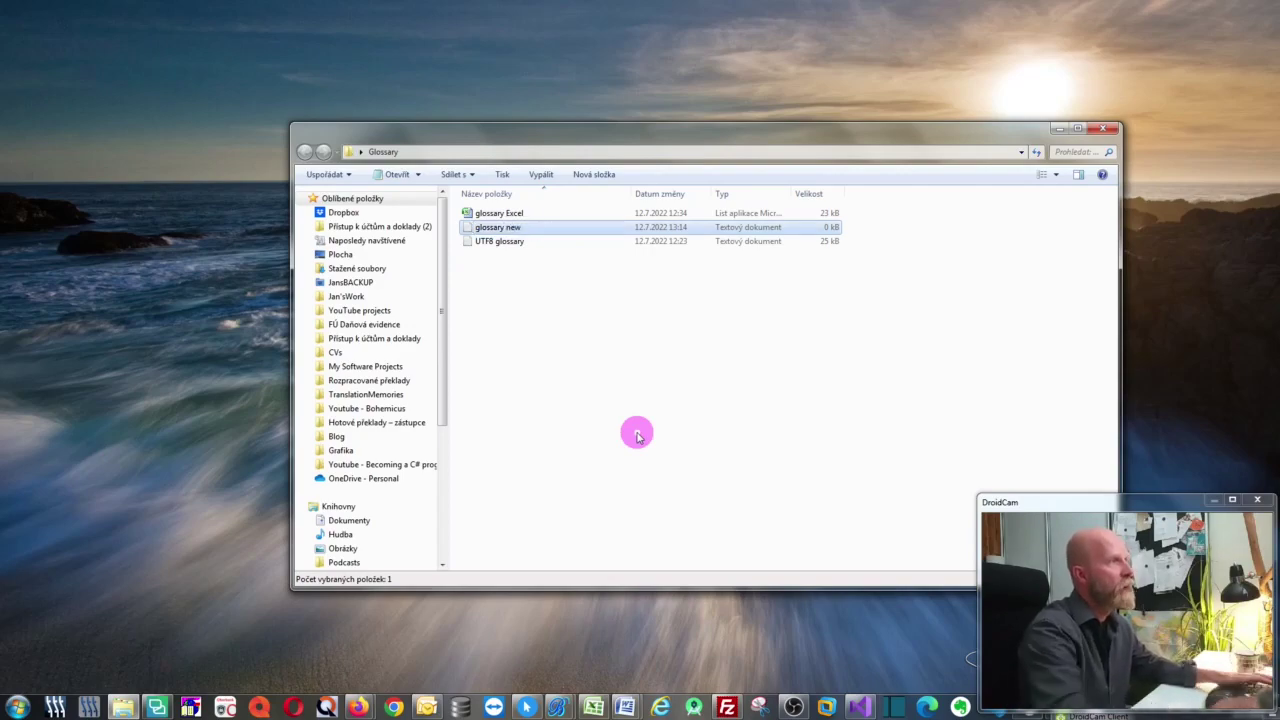
double_click(524, 230)
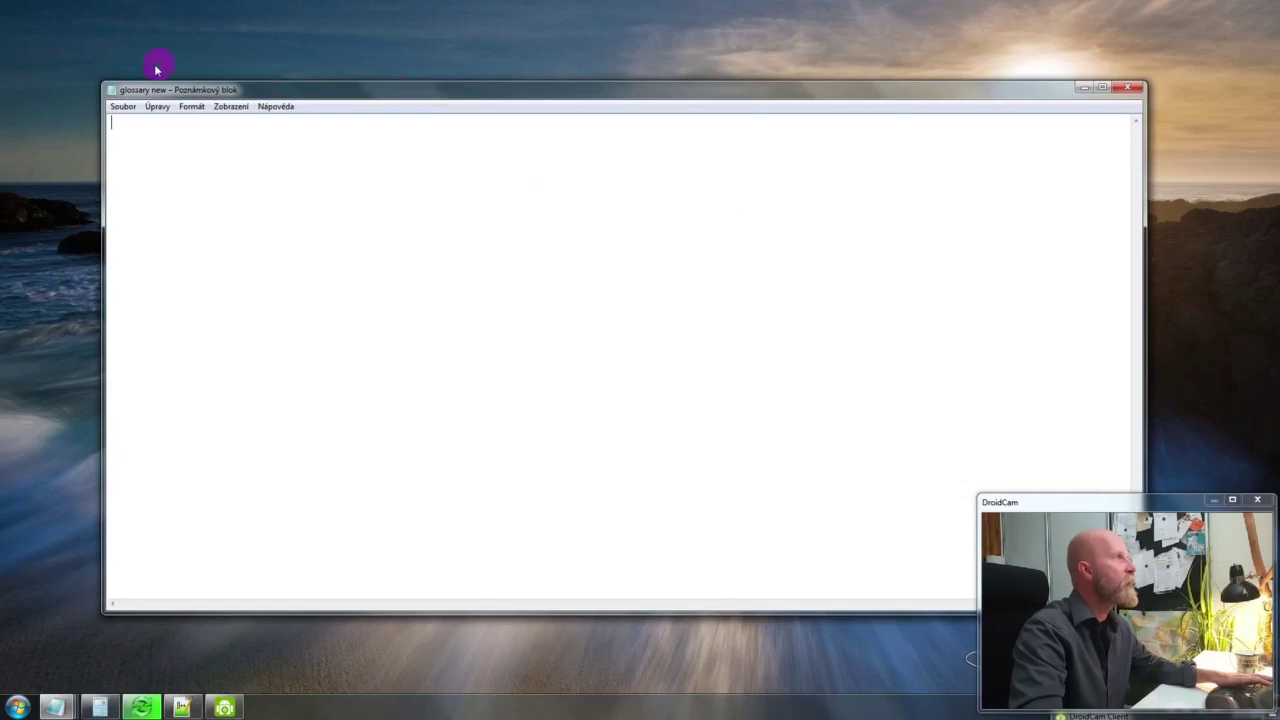
Fill glossary new with tab-separated pairs Auto/auto, Zug/vlak, Fahrrad/kolo, then close it.
left_click_drag(100, 77, 243, 82)
left_click_drag(418, 97, 403, 153)
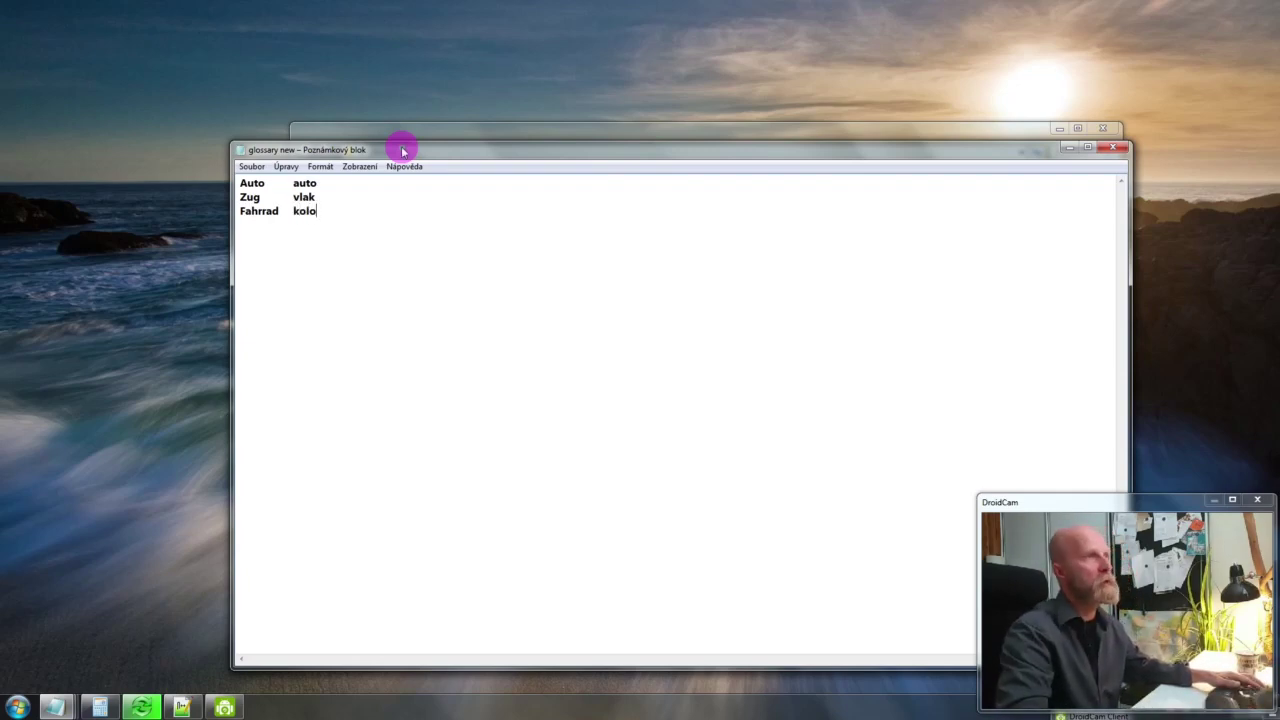
left_click(292, 183)
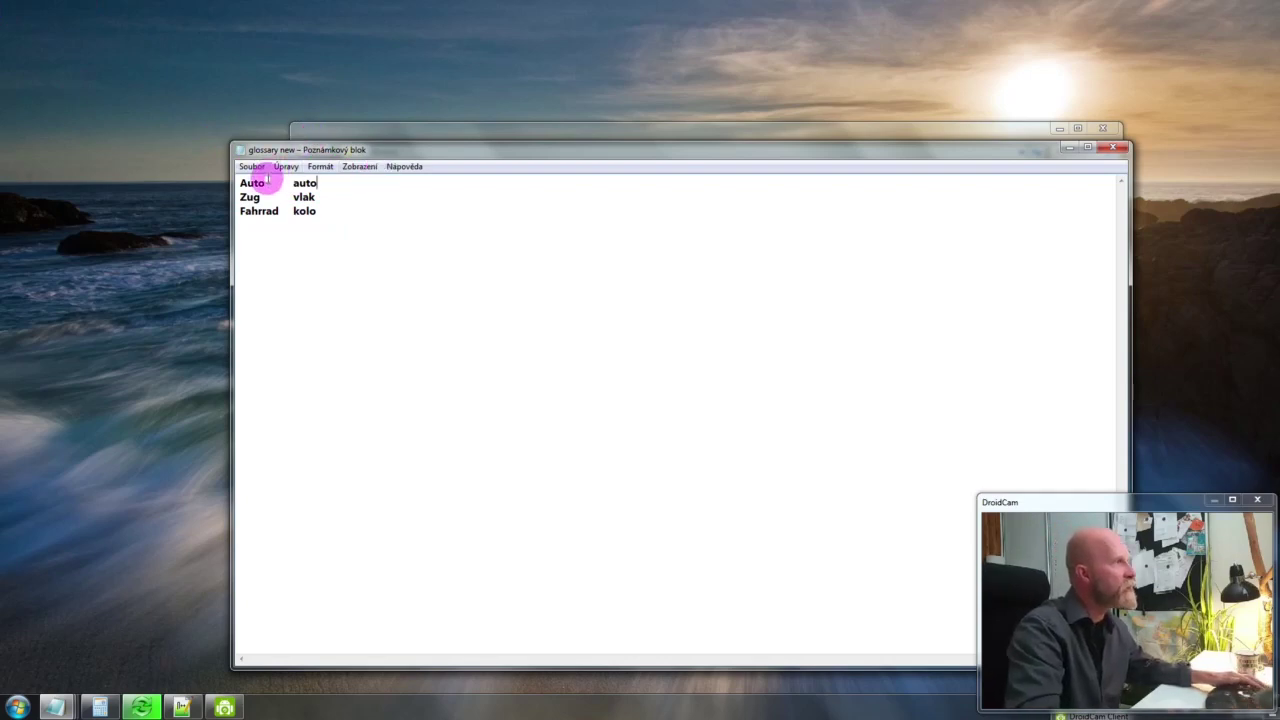
left_click_drag(268, 183, 290, 183)
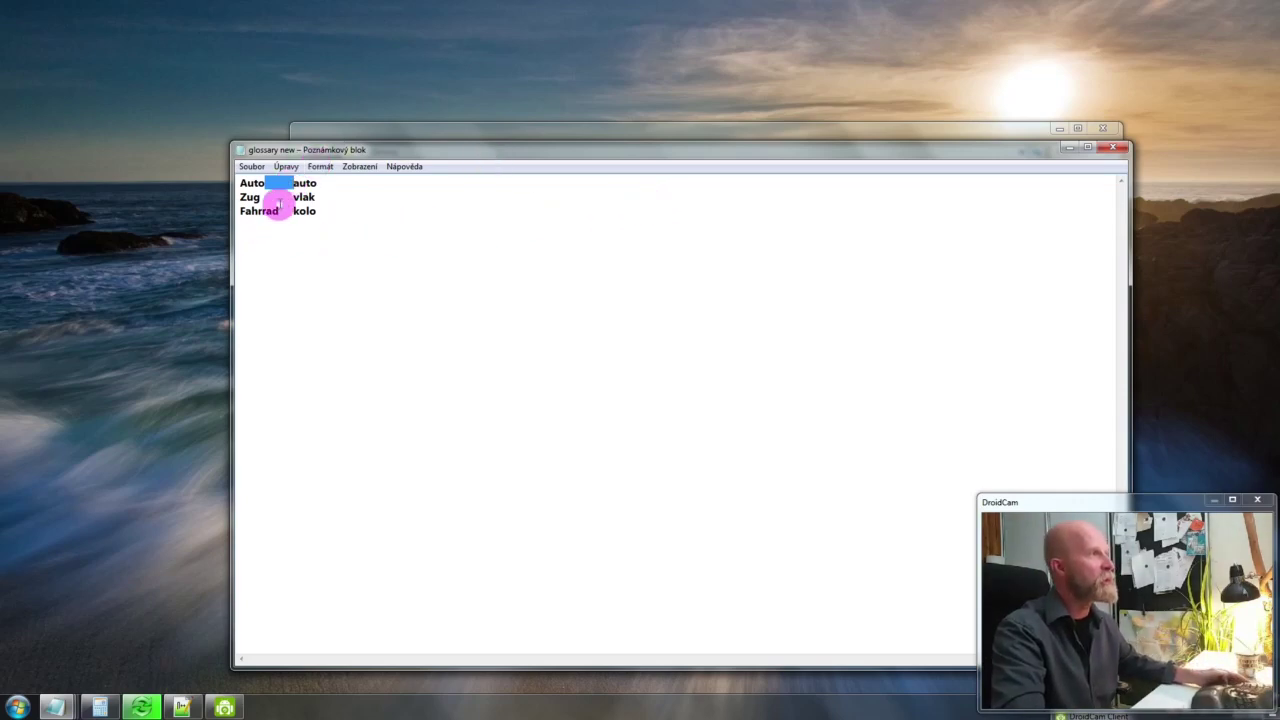
left_click(293, 198)
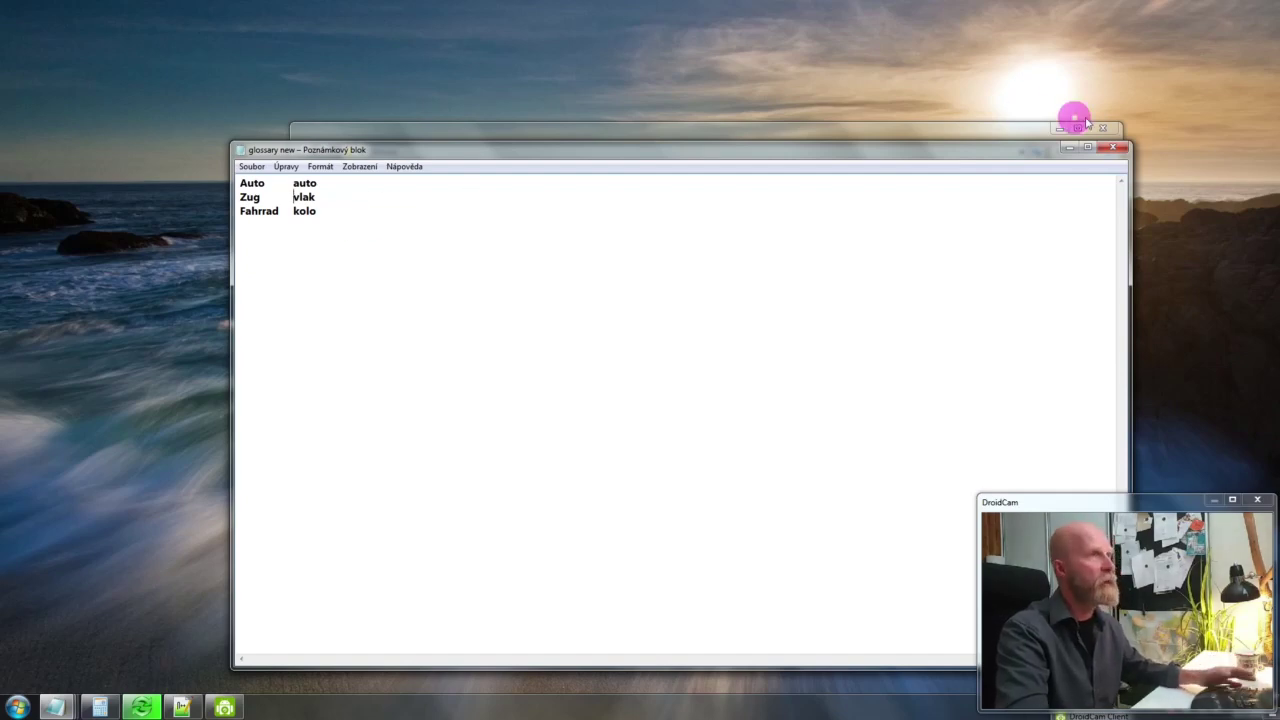
left_click(1112, 147)
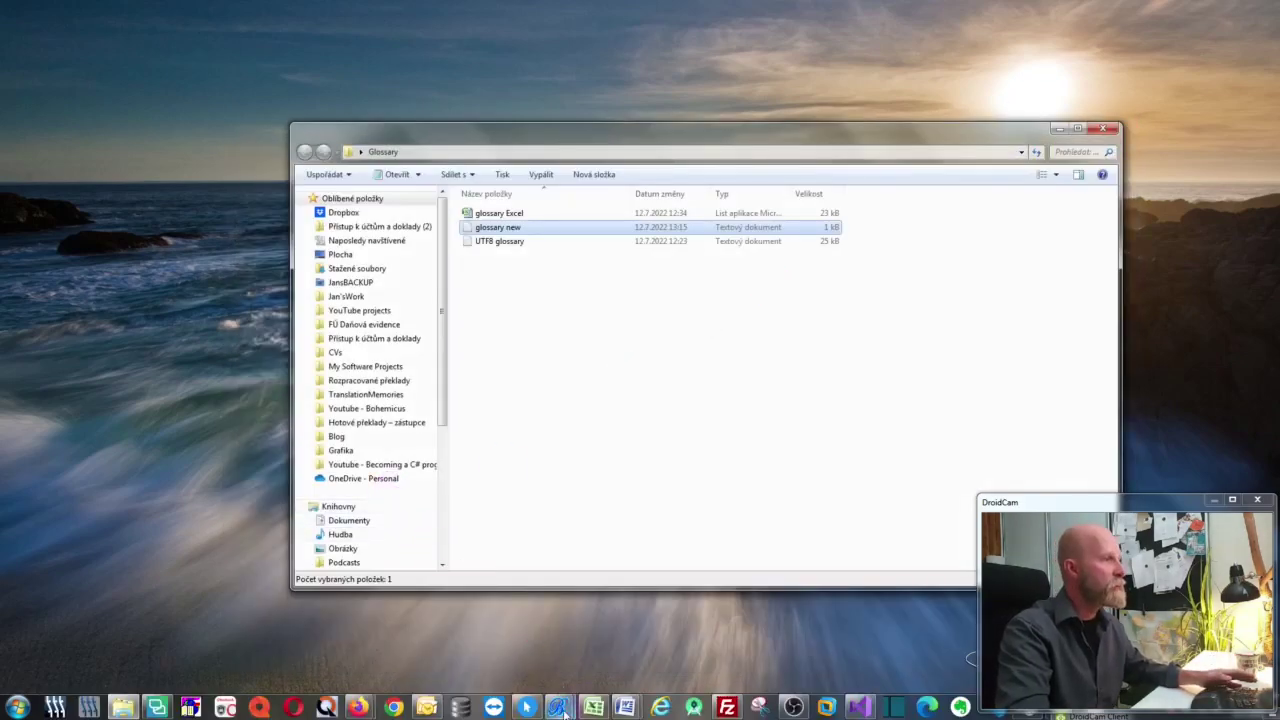
Create a new empty termbase in Bohemicus.
mouse_move(560, 708)
left_click(611, 634)
left_click_drag(686, 44, 651, 60)
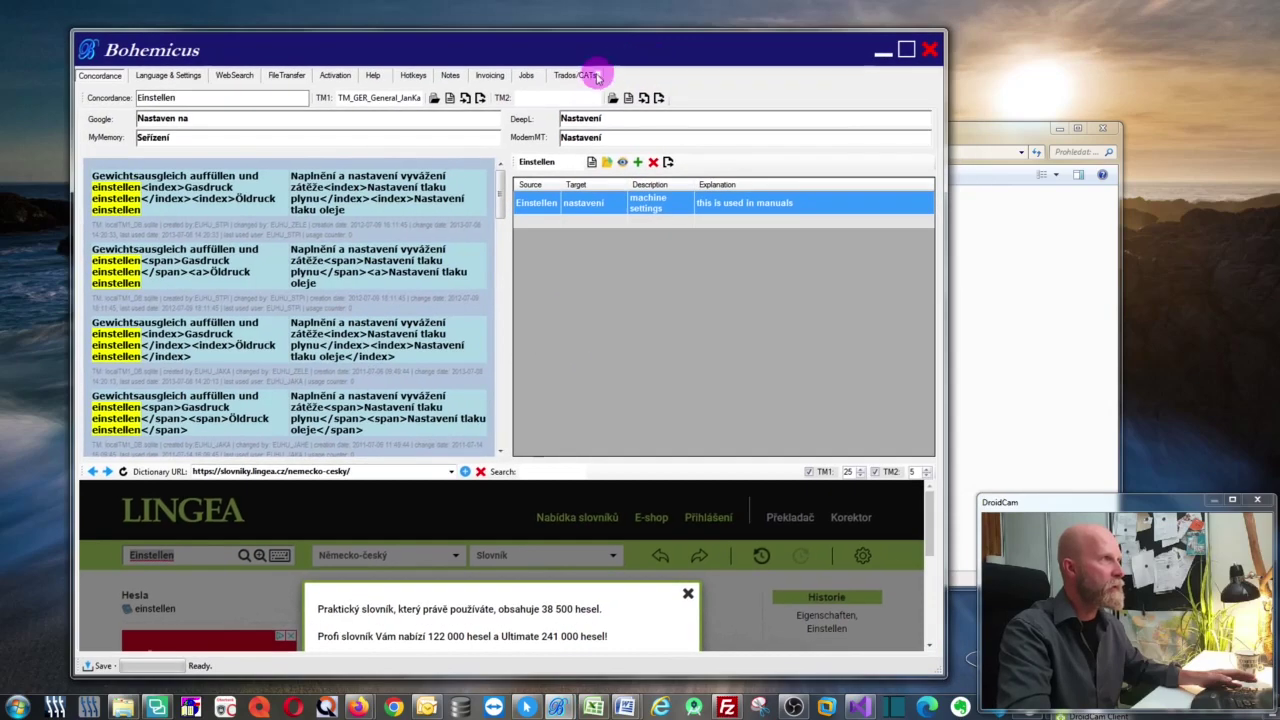
left_click(594, 161)
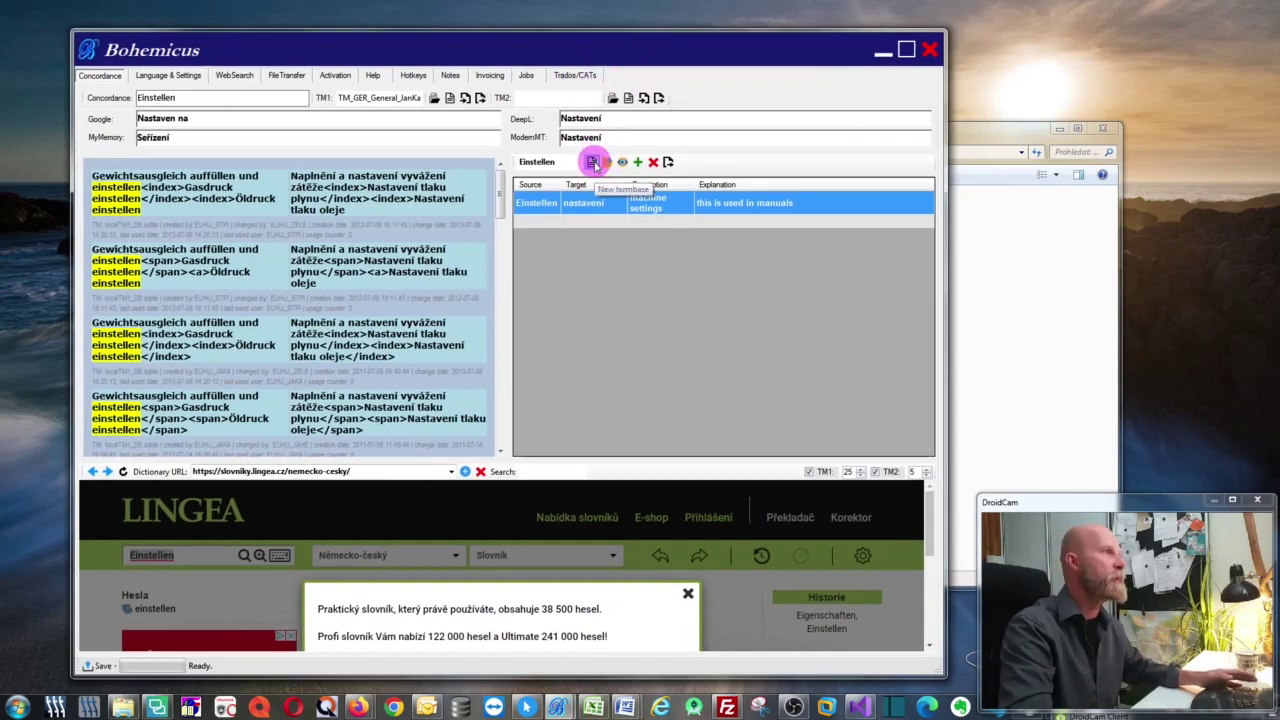
left_click(619, 414)
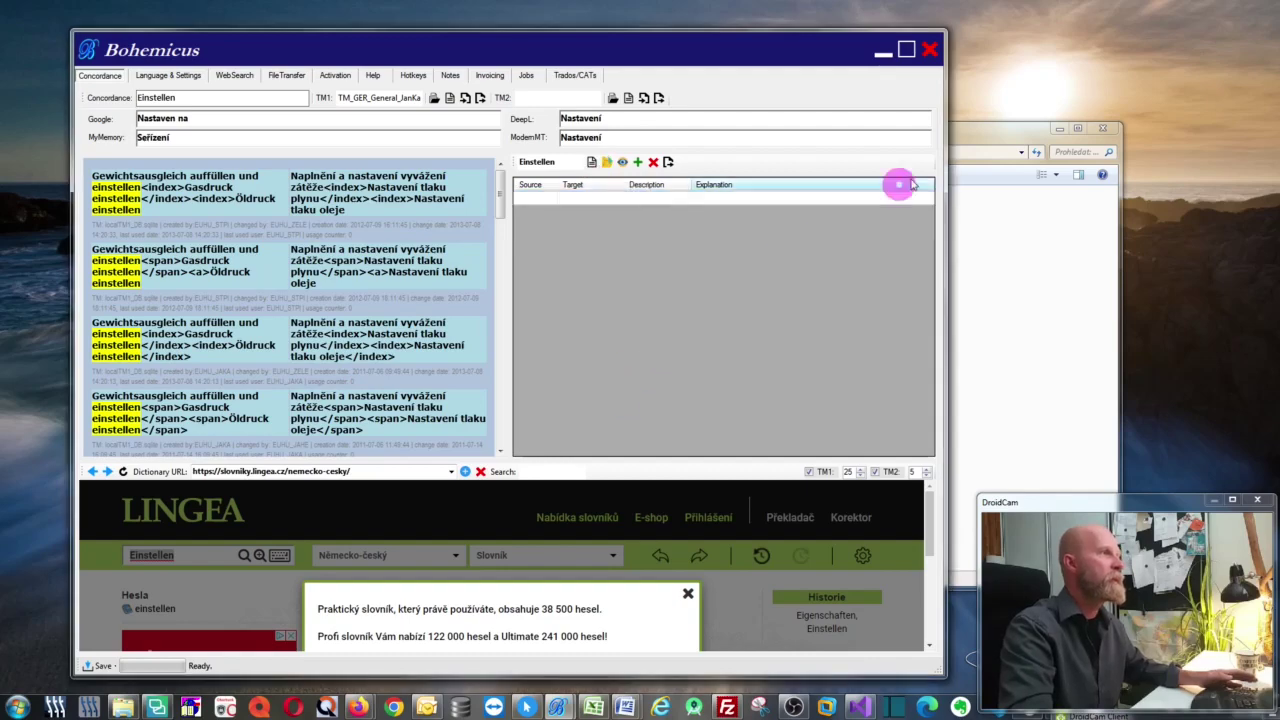
Import 'glossary new' by dropping it onto the termbase grid and confirming the import.
left_click(1000, 149)
left_click_drag(514, 161, 926, 148)
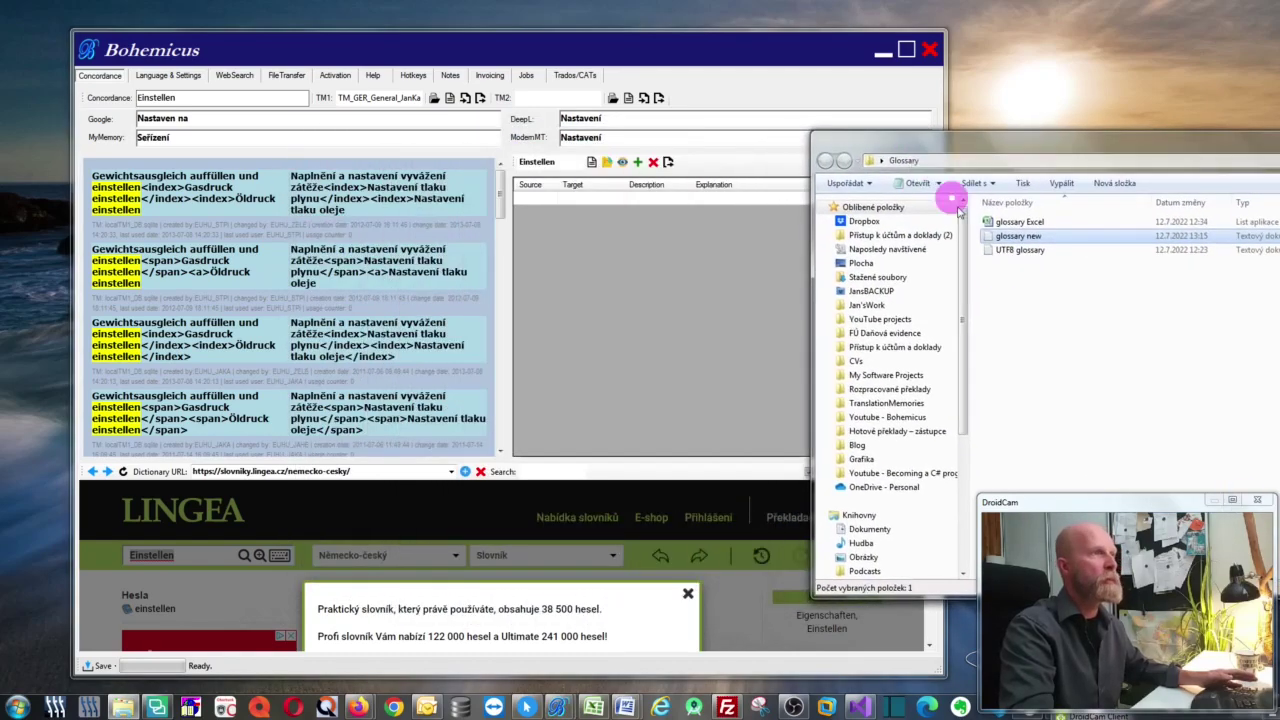
left_click(1014, 286)
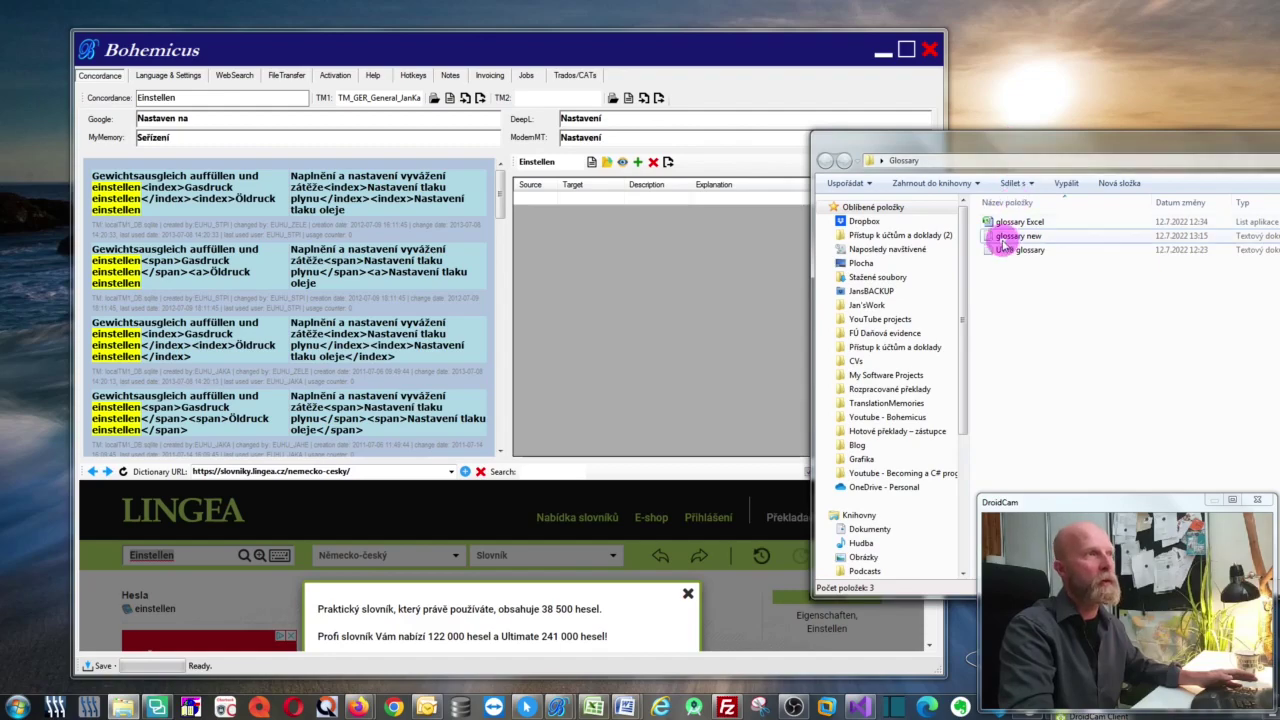
left_click_drag(1005, 240, 619, 249)
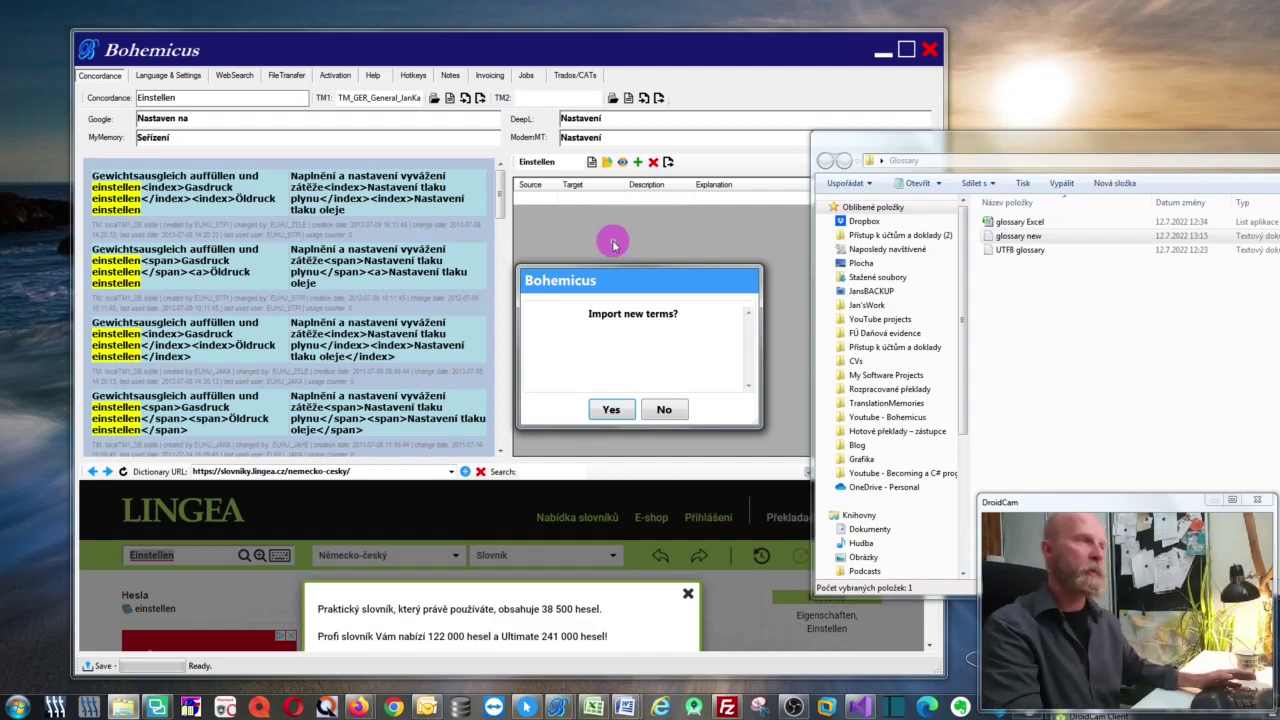
left_click(610, 409)
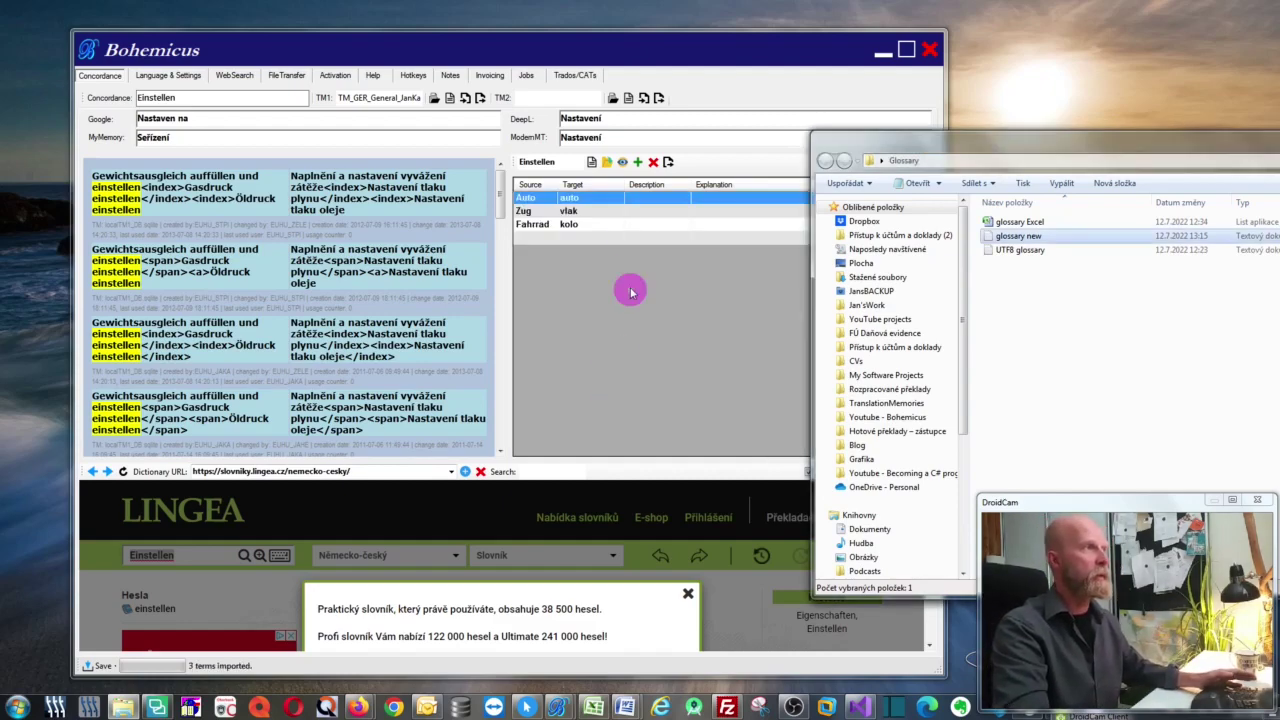
Review the imported Auto, Zug and Fahrrad rows and begin editing Auto's description.
left_click(637, 212)
left_click(638, 224)
left_click(612, 198)
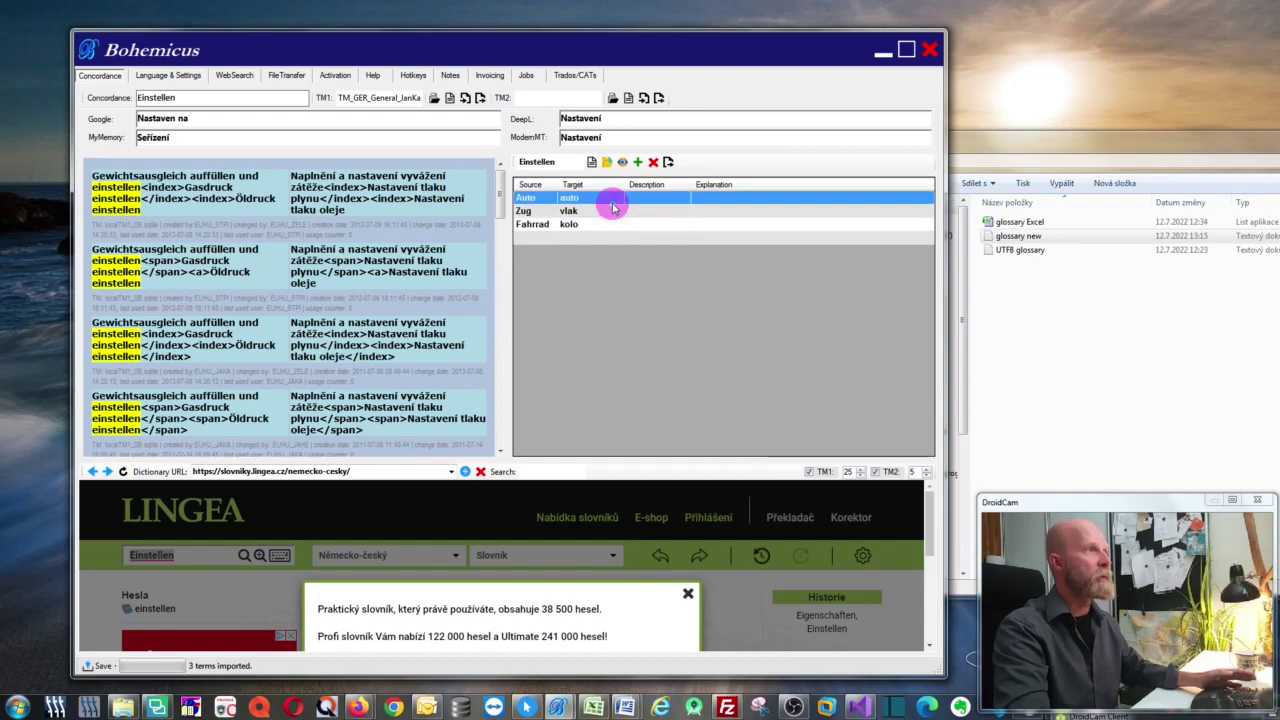
left_click(549, 162)
left_click(543, 196)
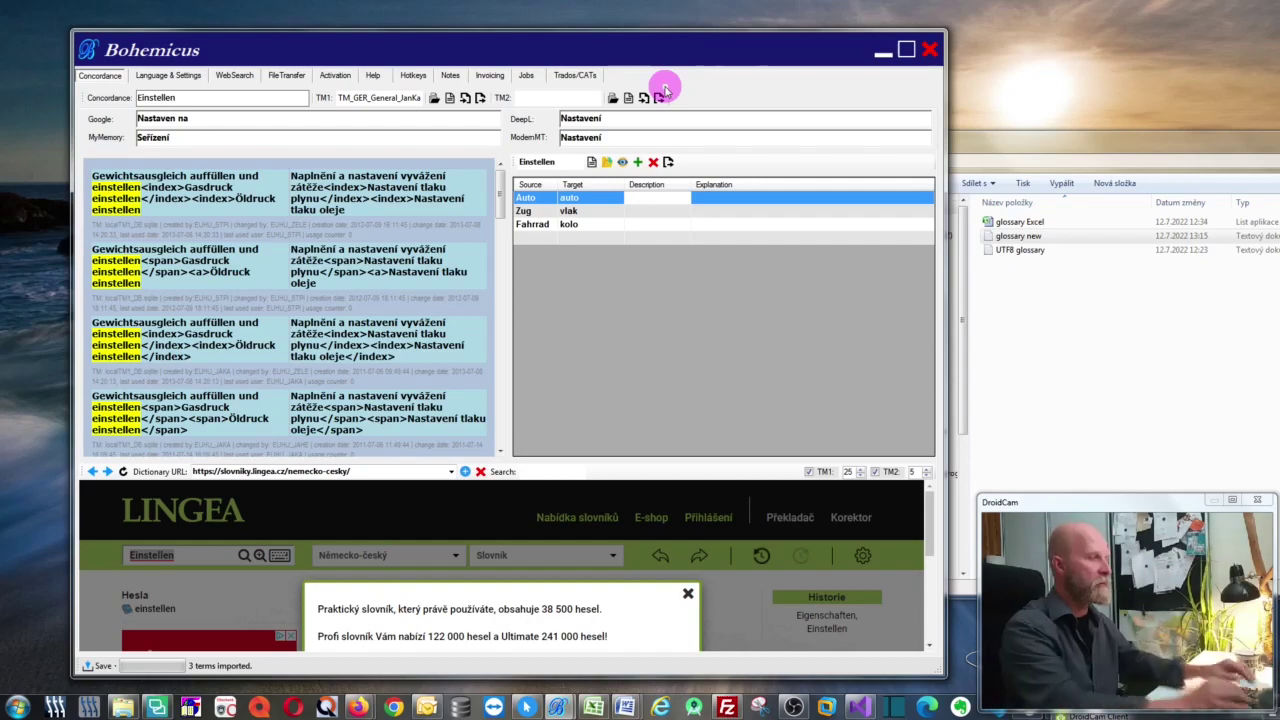
Give the Auto term the description 'bla blassdaef'.
type("bla bla")
key("Return")
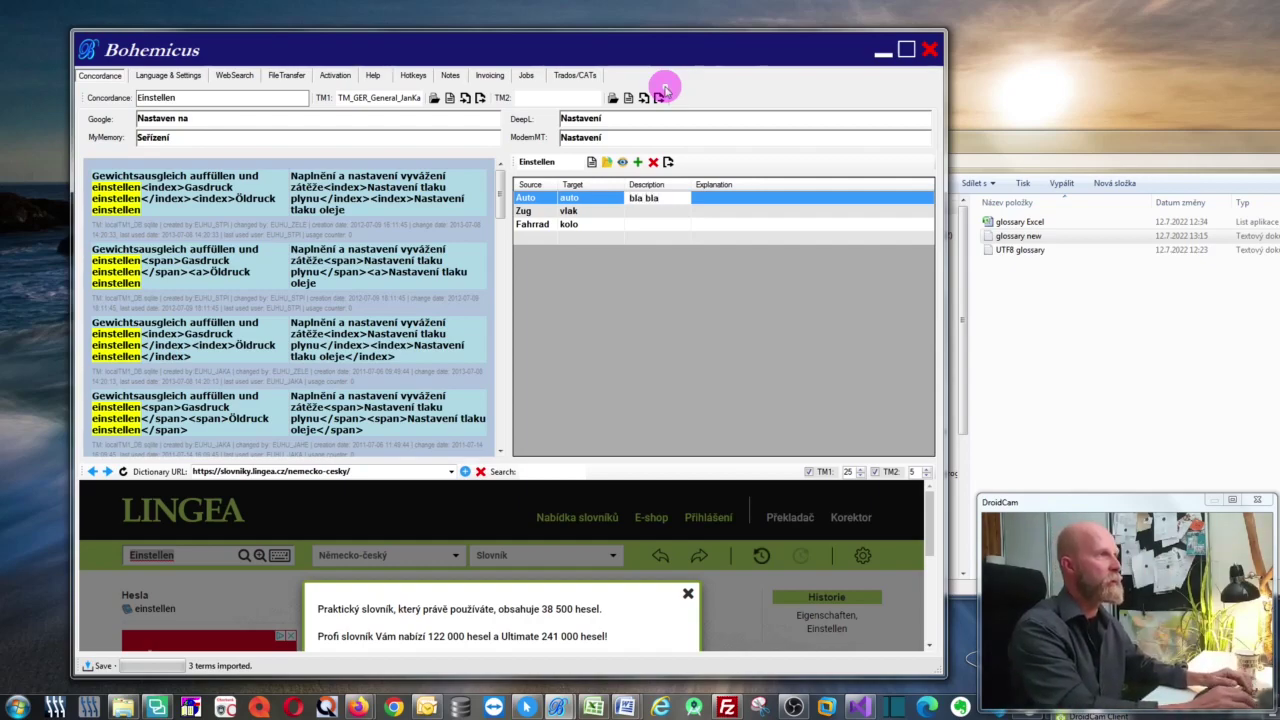
type("ssdaef")
key("Return")
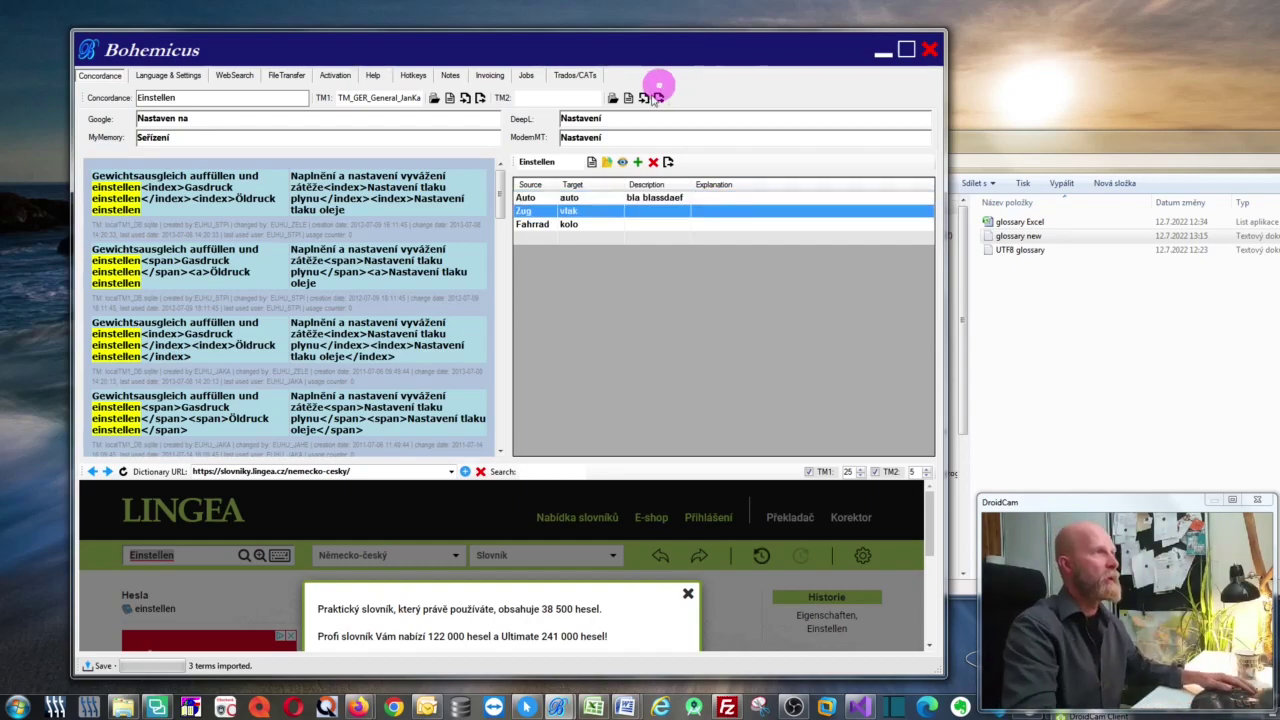
Set the Auto term's explanation to 'adfadfadf' and save the termbase.
left_click(728, 198)
type("ad")
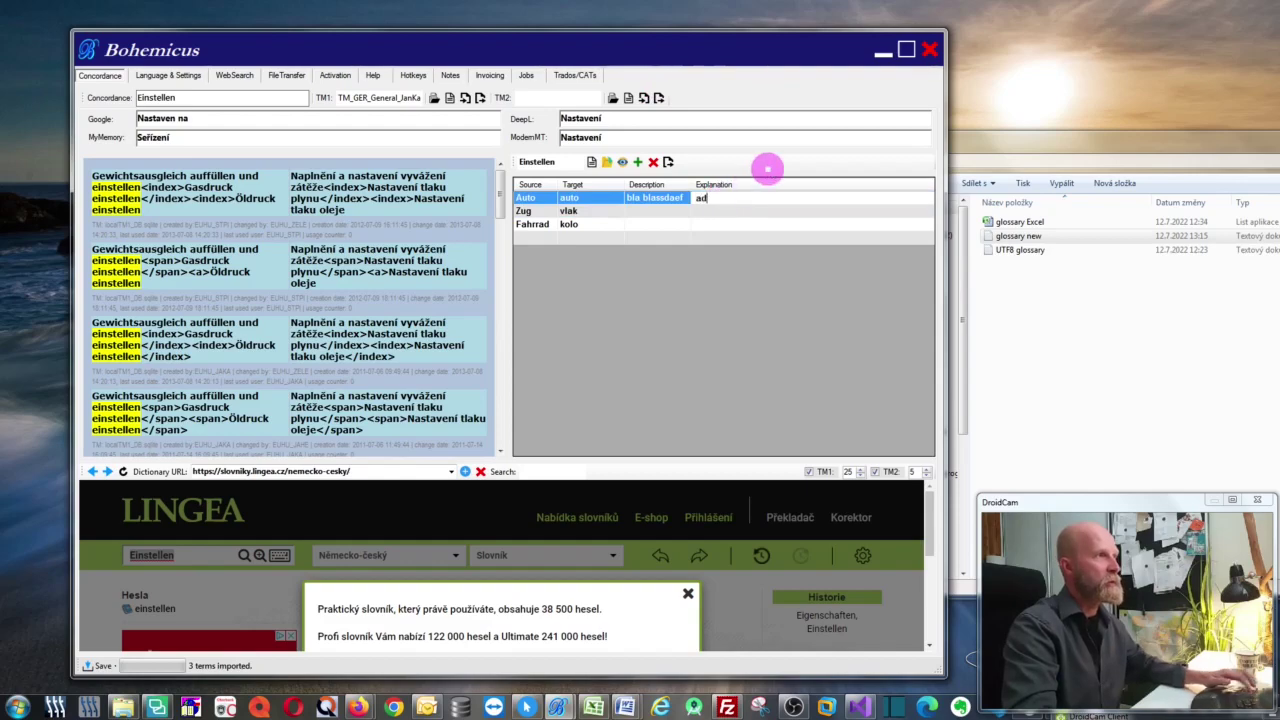
type("fadfadfa")
key("Return")
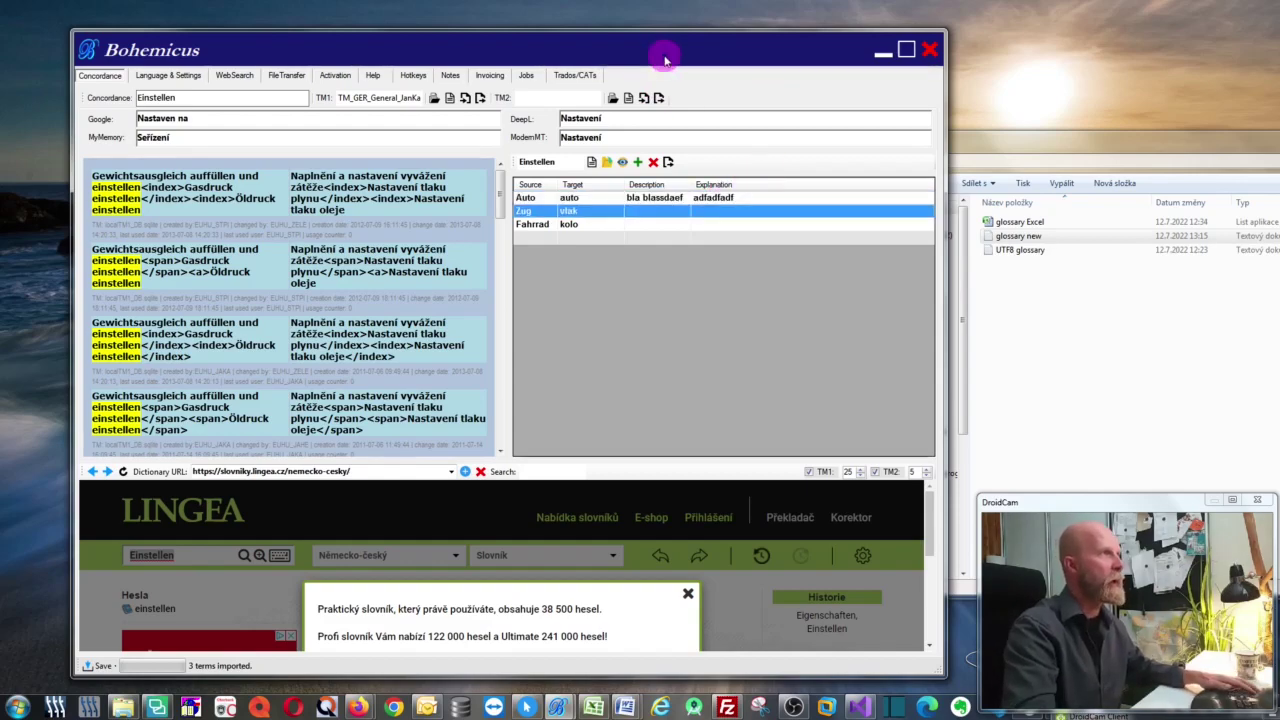
left_click_drag(663, 51, 672, 41)
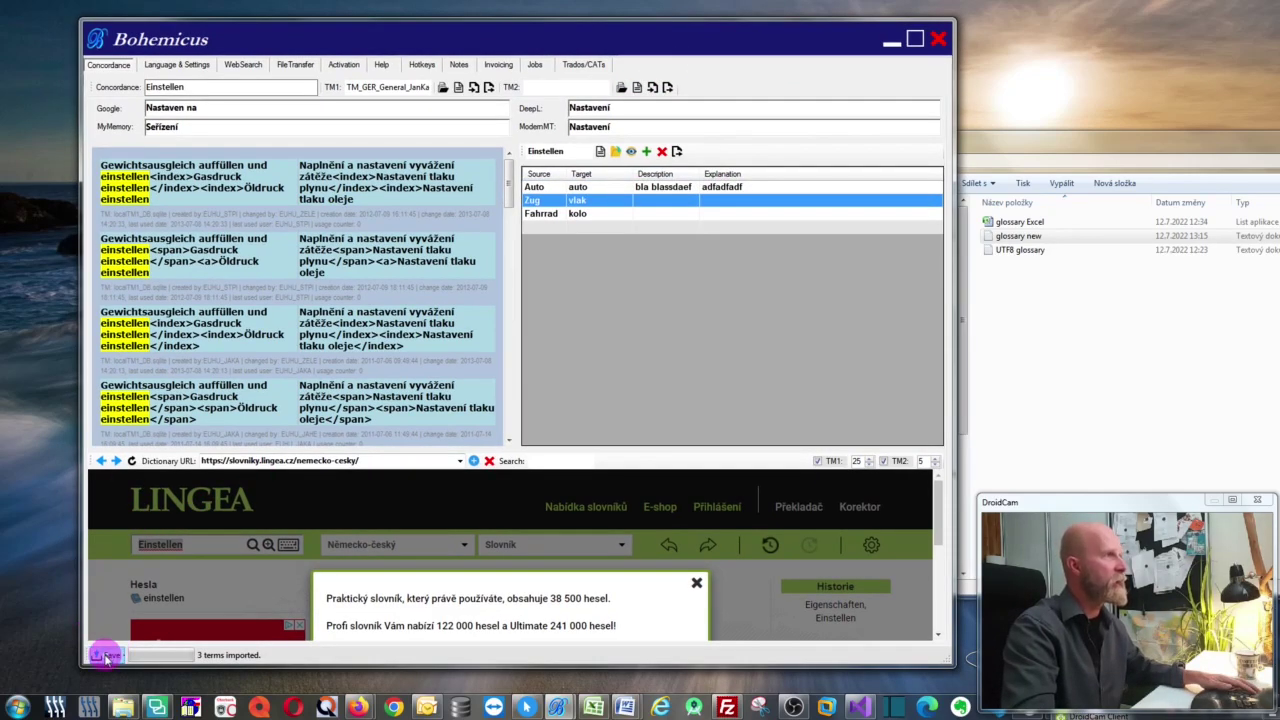
left_click(106, 656)
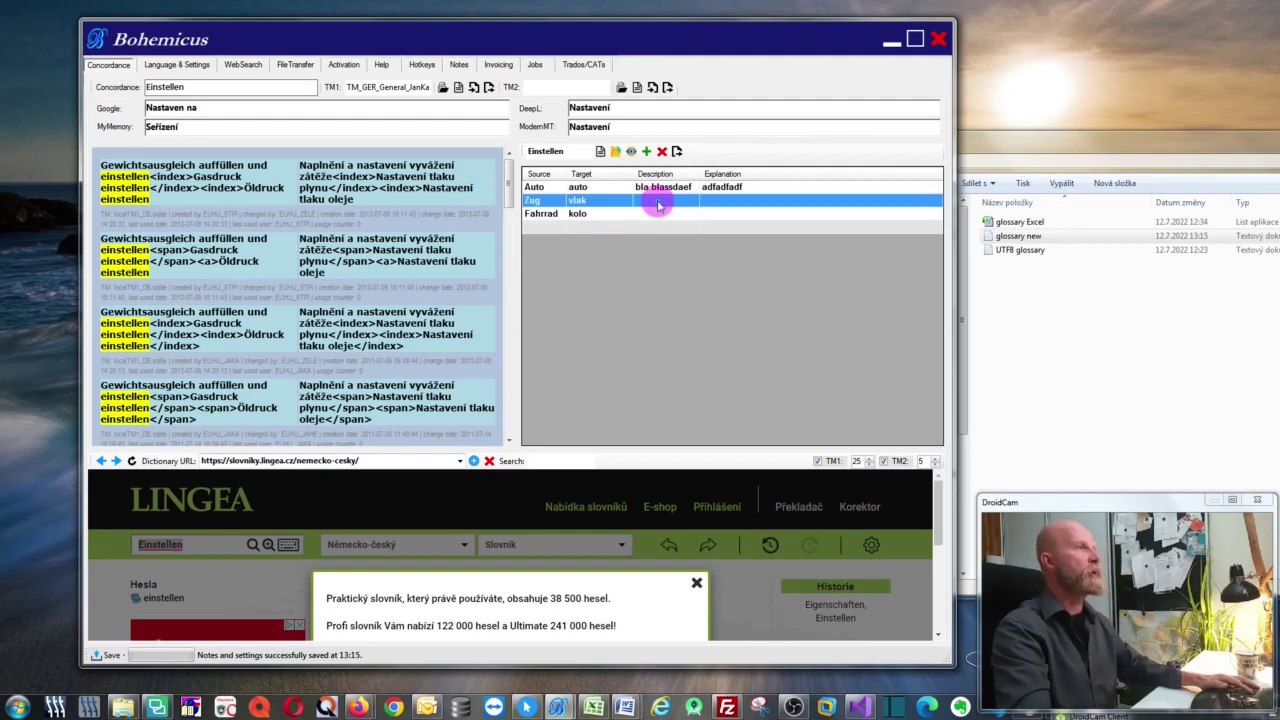
left_click(659, 189)
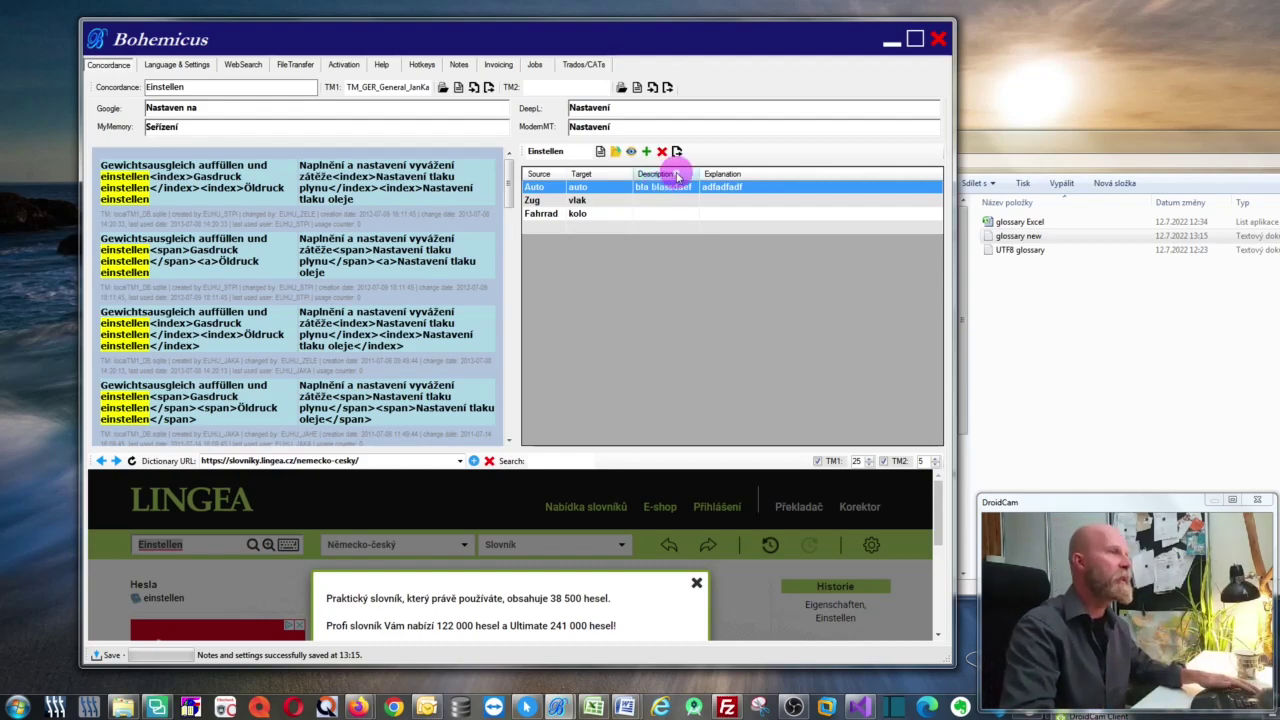
Open the 'glossary Excel' workbook from the Glossary folder in Excel.
left_click(1030, 143)
left_click_drag(1030, 143, 1012, 139)
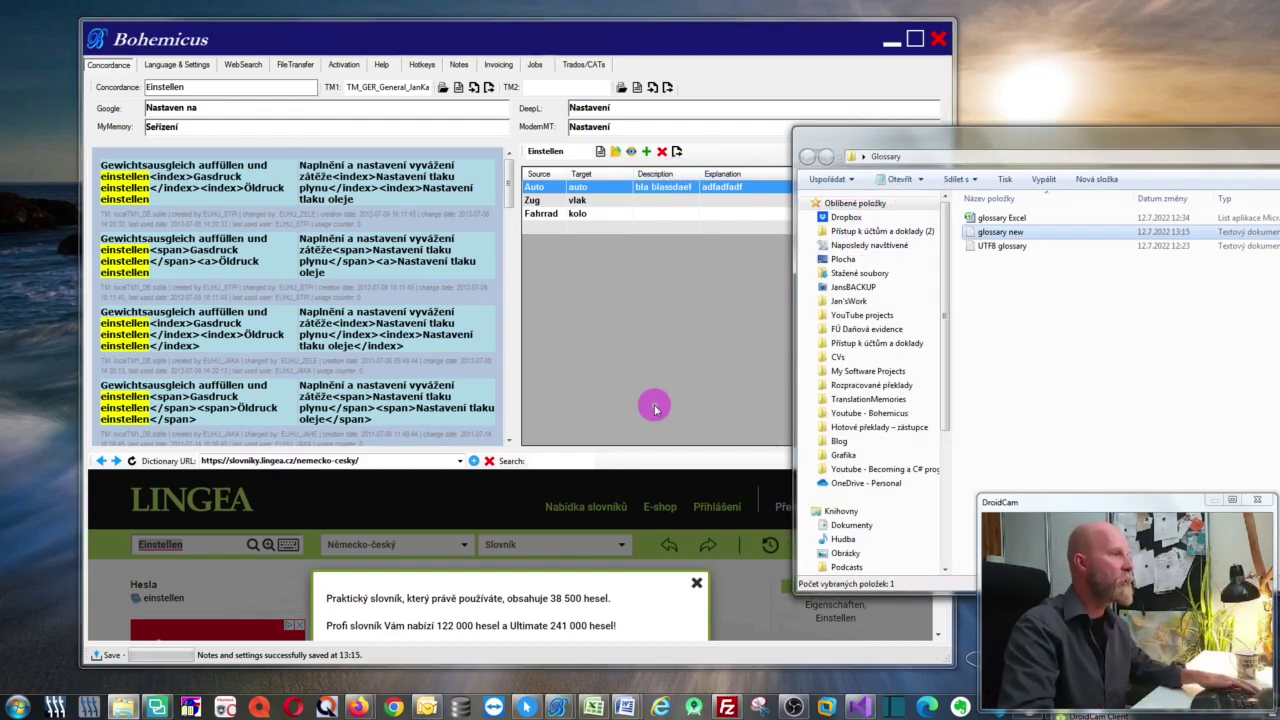
left_click(1020, 224)
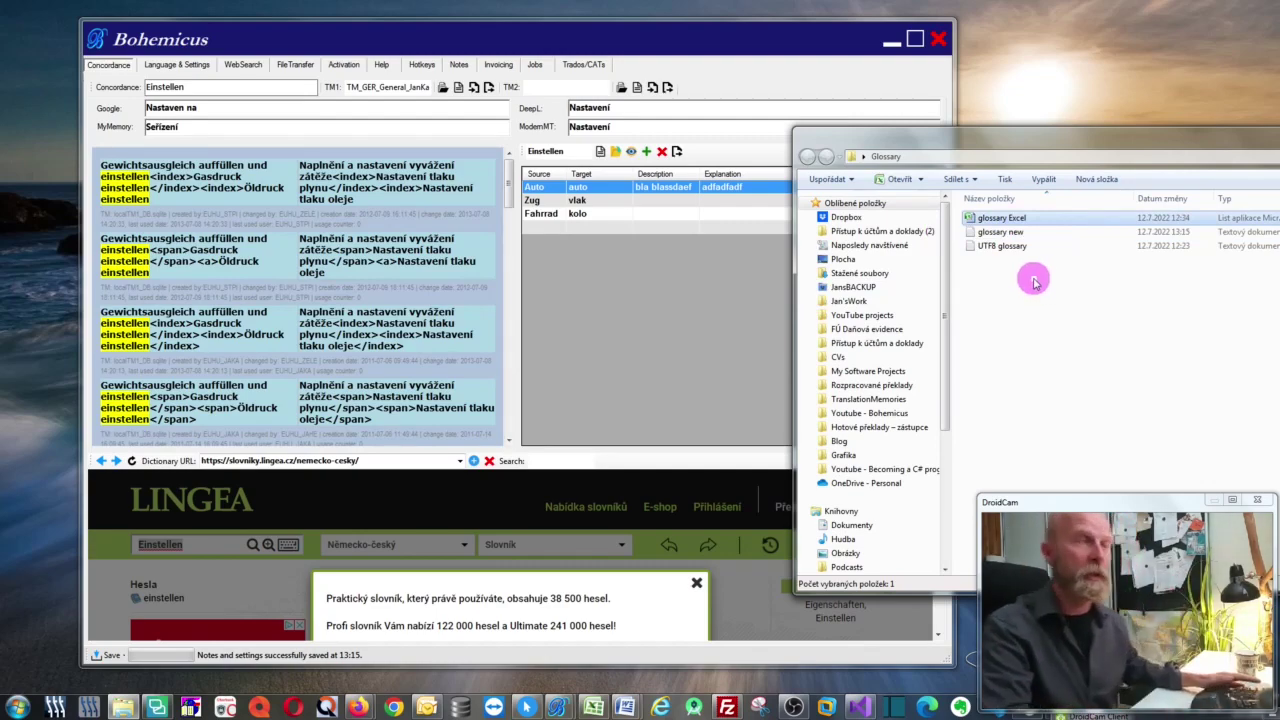
double_click(1000, 217)
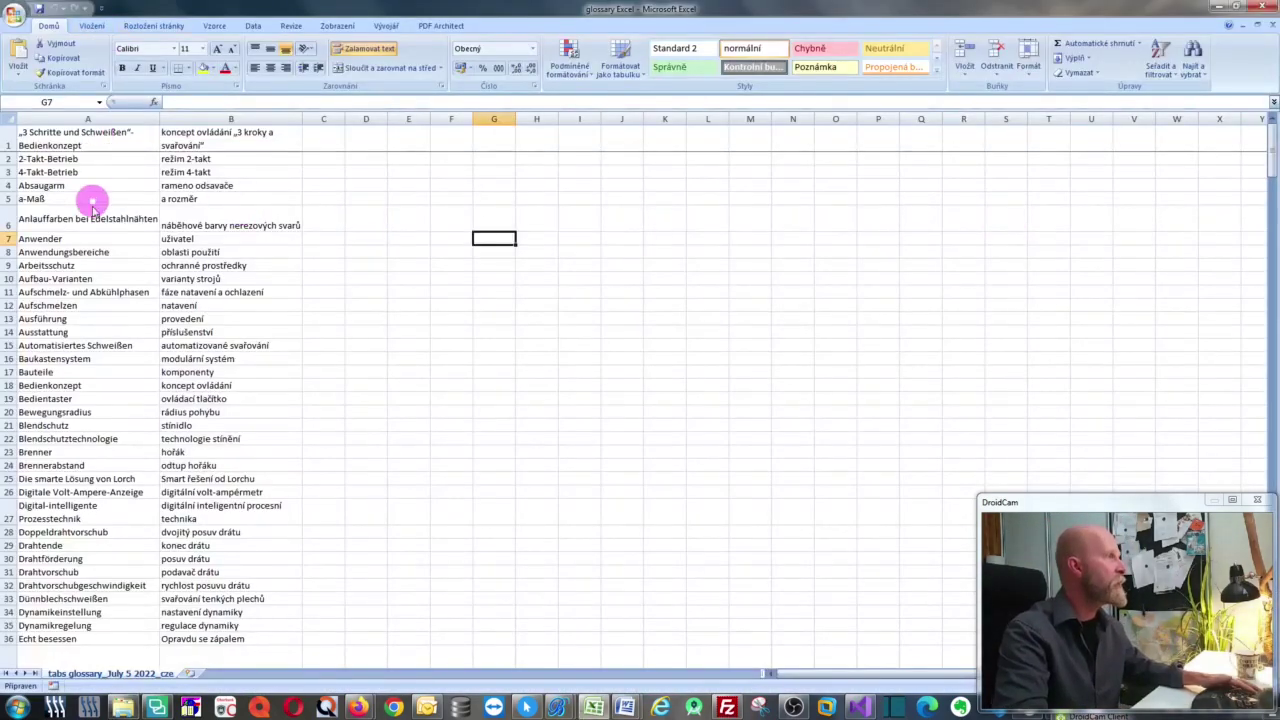
left_click(93, 266)
scroll(92, 270, "down", 8)
scroll(97, 266, "up", 8)
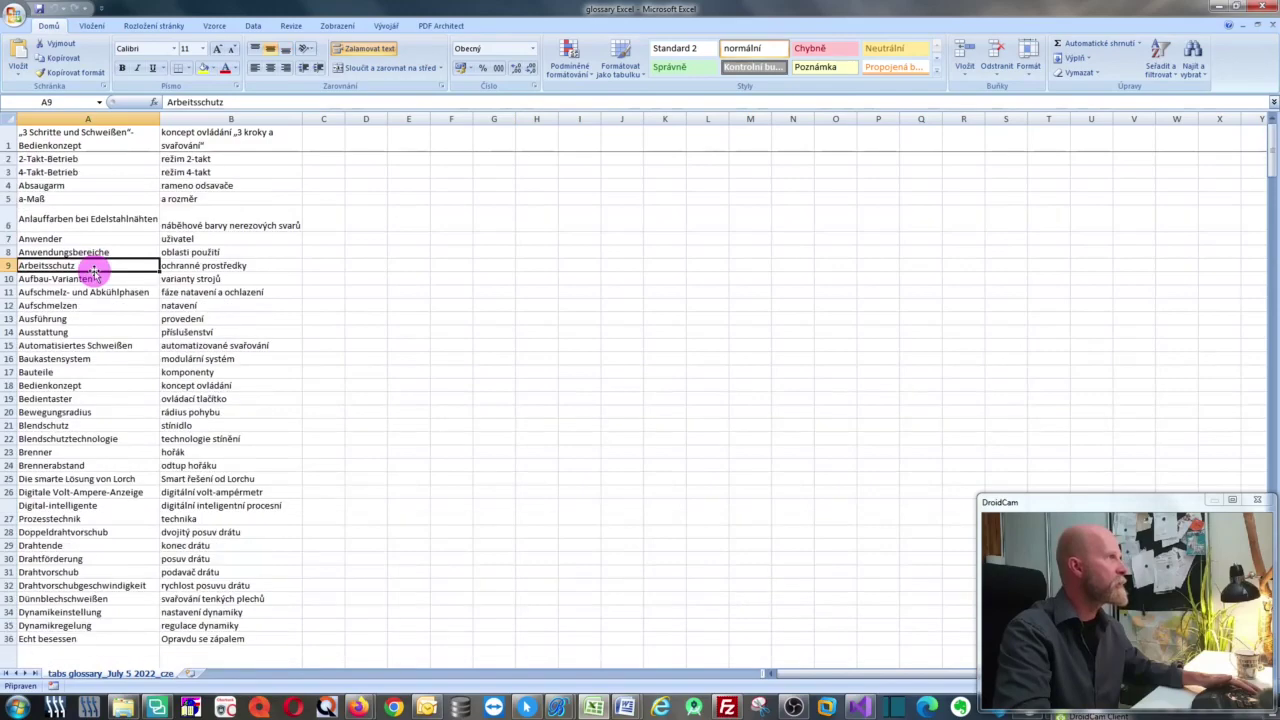
left_click(107, 372)
scroll(208, 355, "down", 8)
scroll(210, 357, "up", 8)
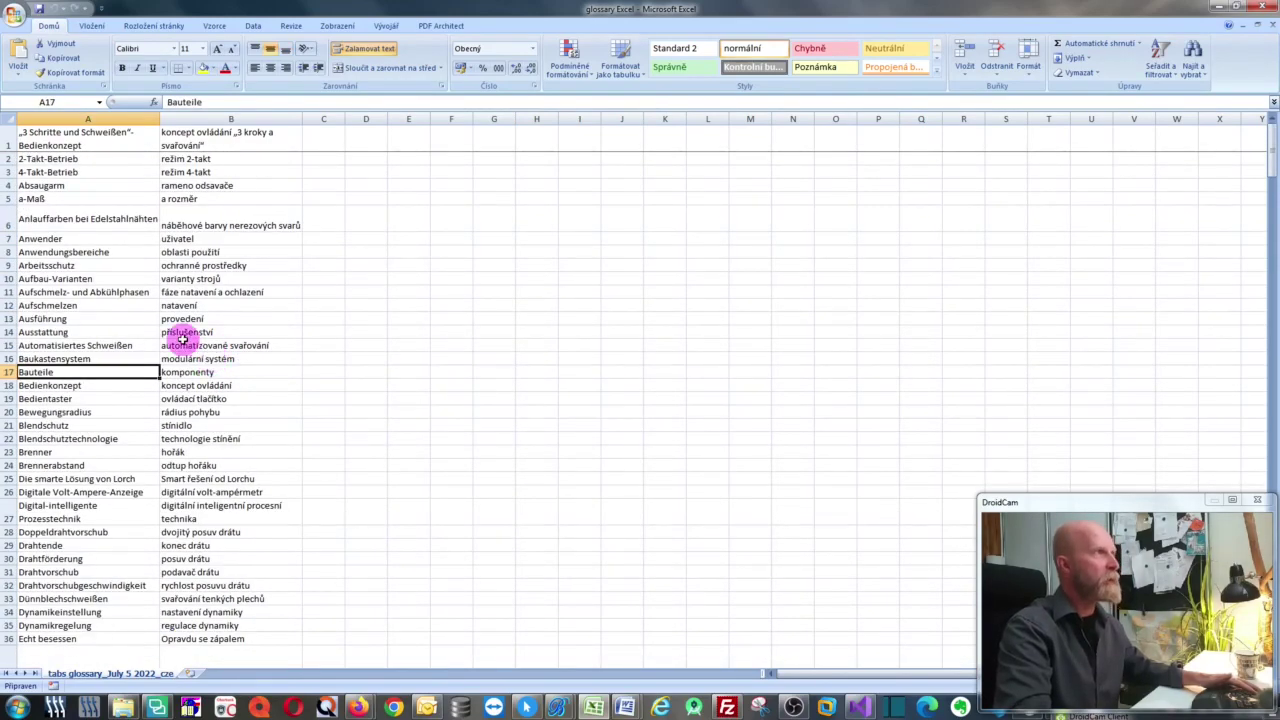
left_click(112, 160)
left_click(100, 134)
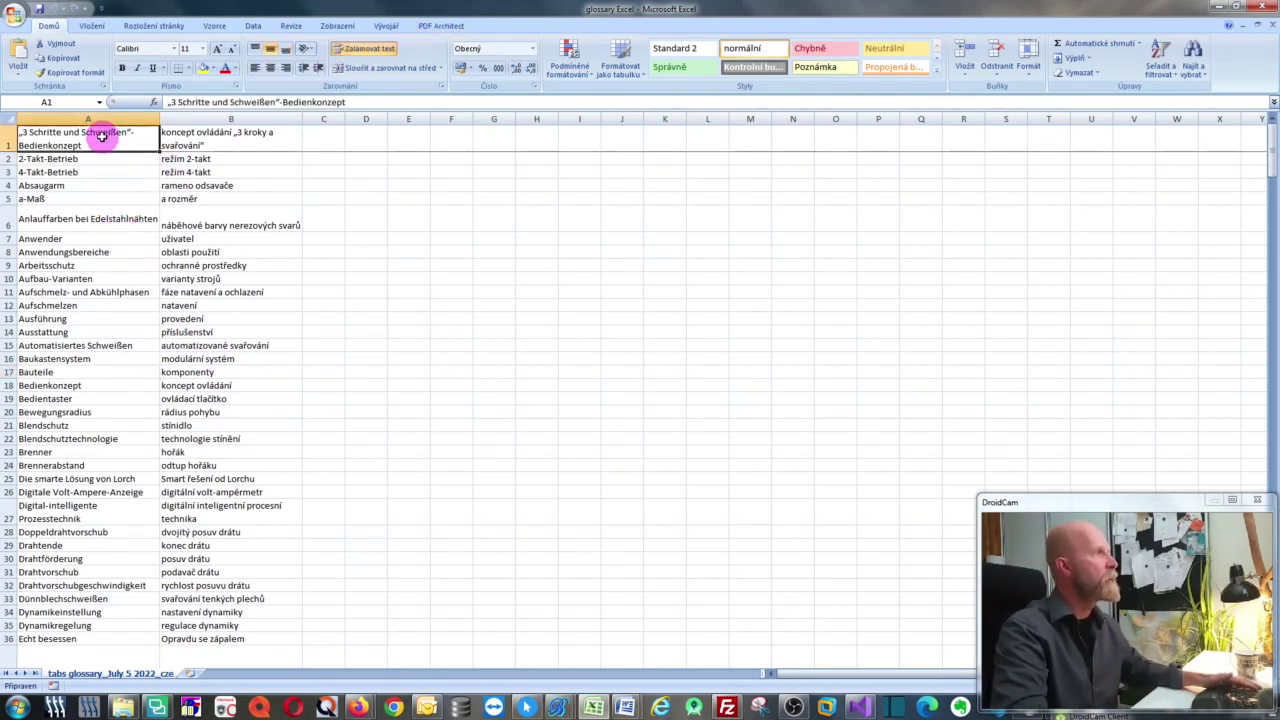
left_click(112, 172)
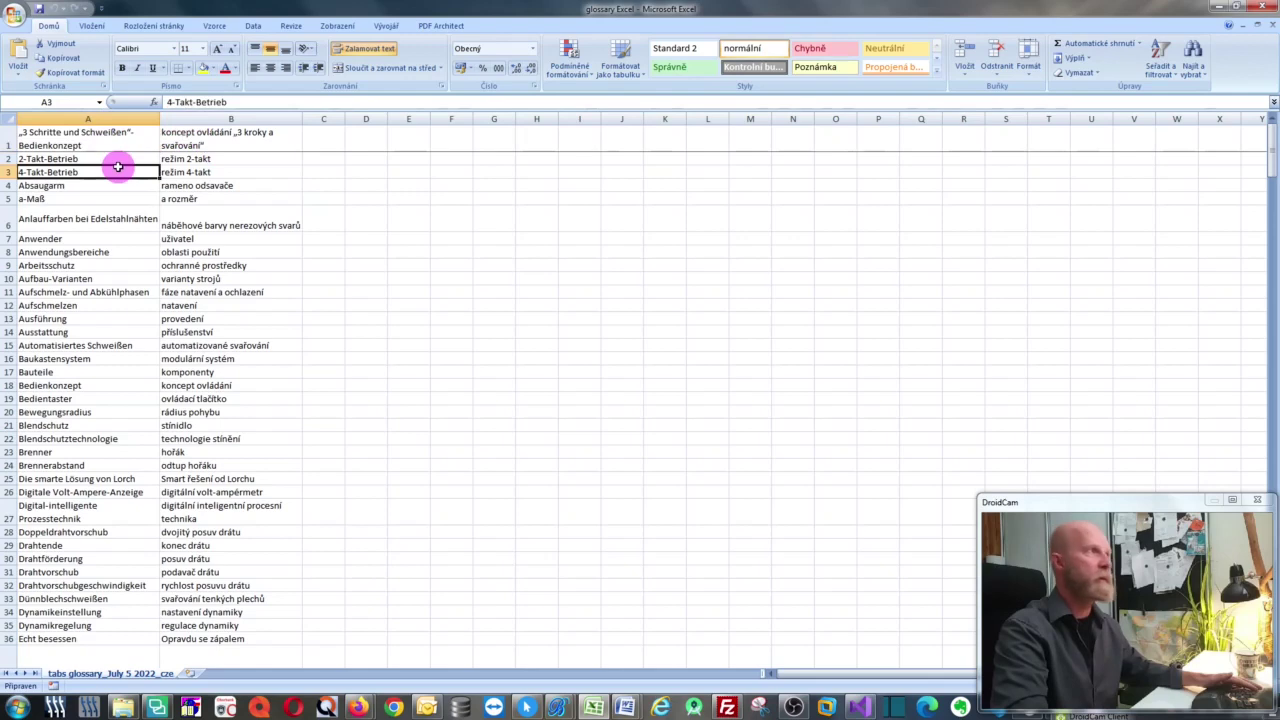
left_click(106, 186)
left_click(114, 240)
left_click(111, 266)
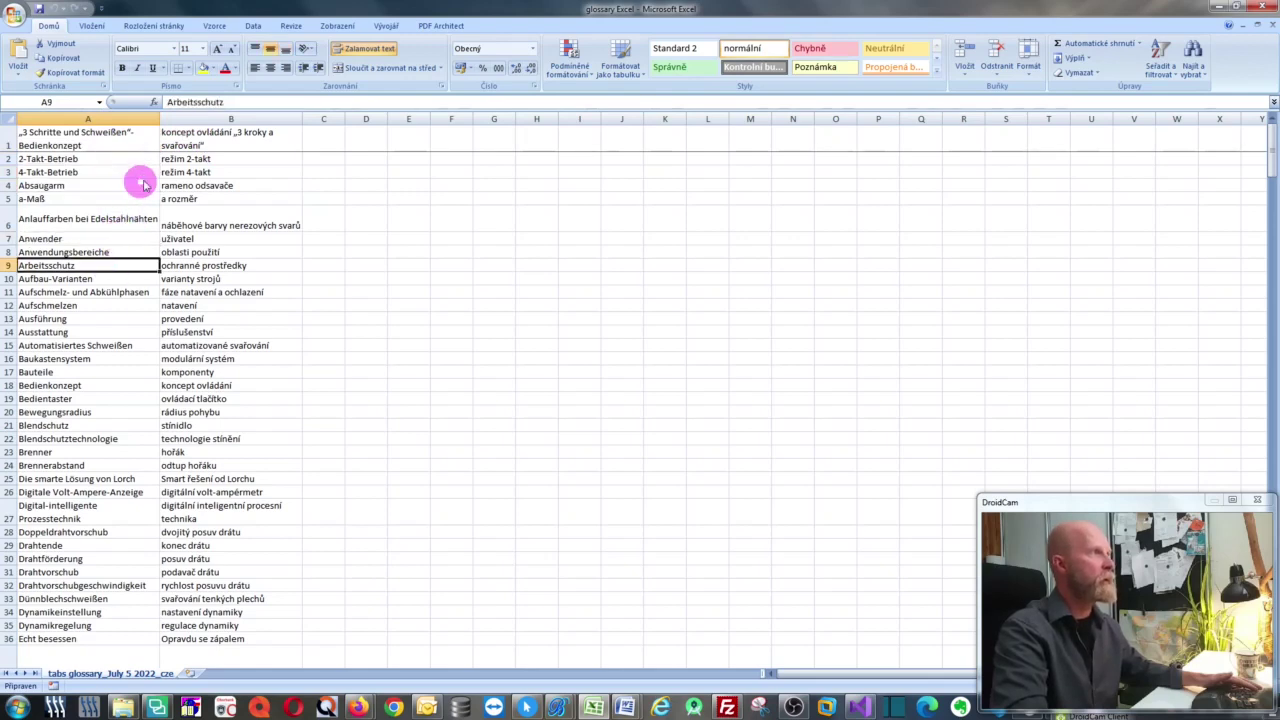
left_click(196, 175)
left_click(93, 172)
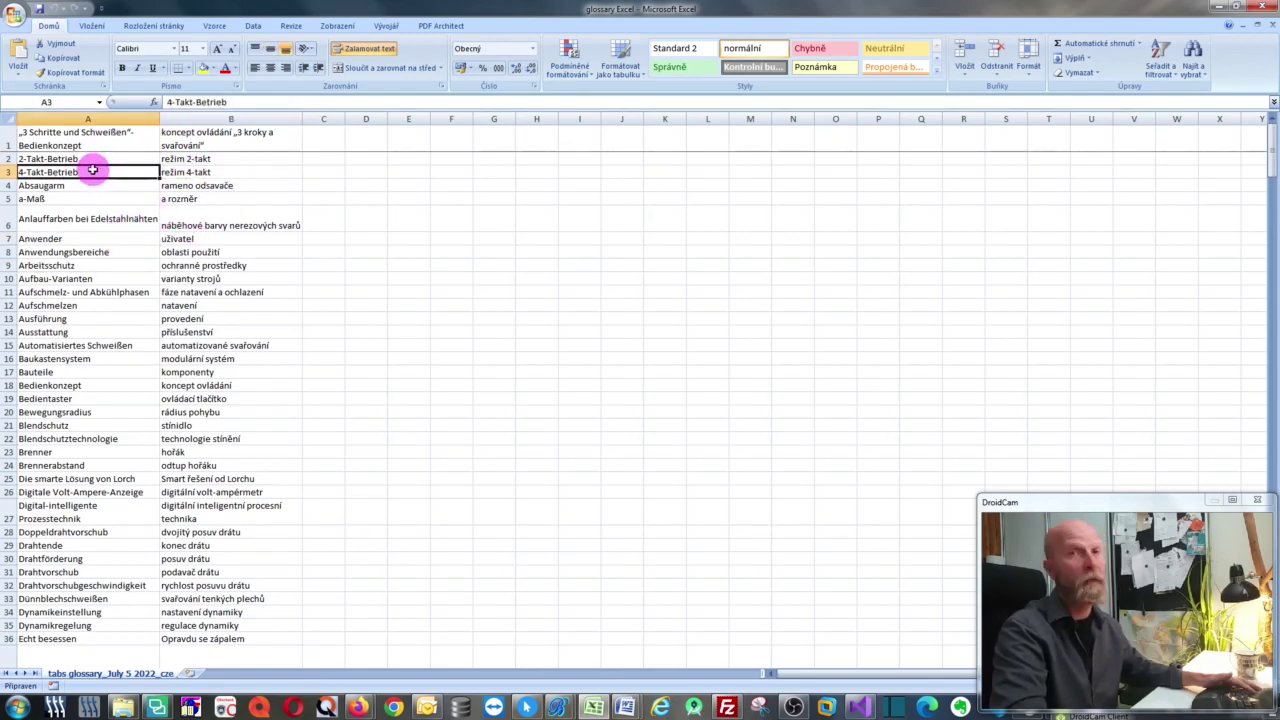
left_click(216, 171)
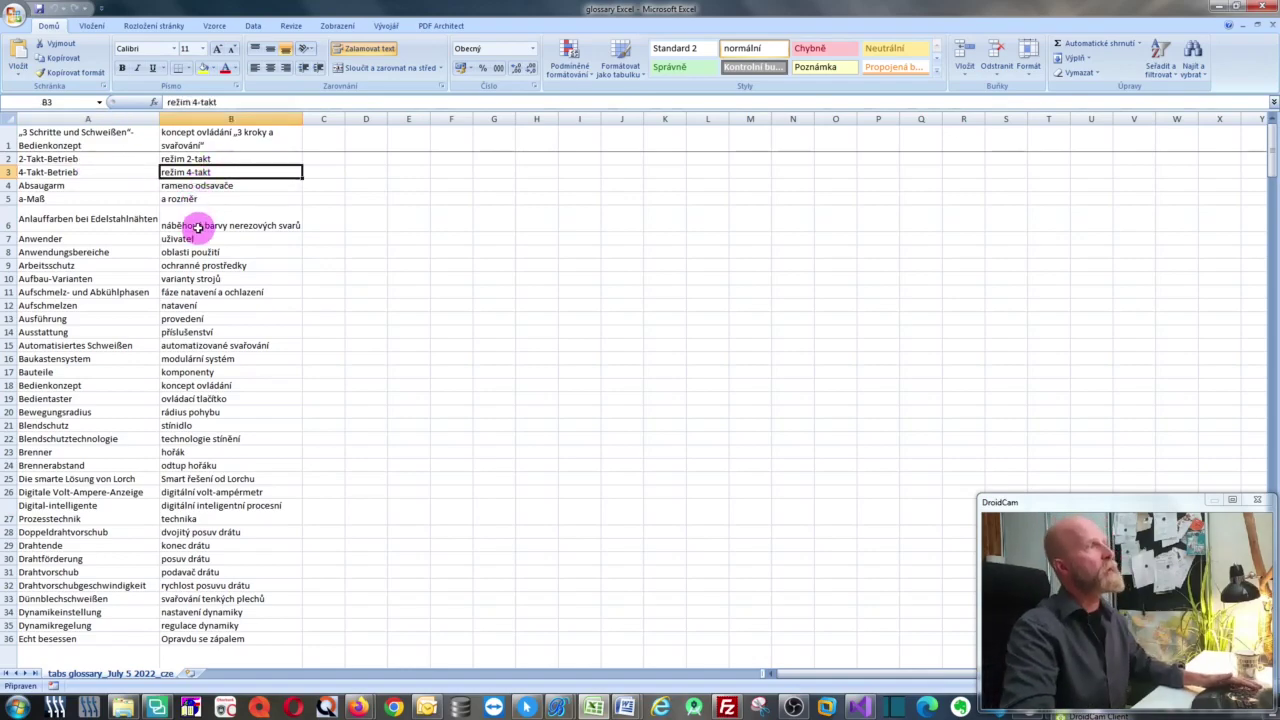
left_click(200, 239)
left_click(195, 292)
left_click(203, 341)
scroll(203, 338, "down", 18)
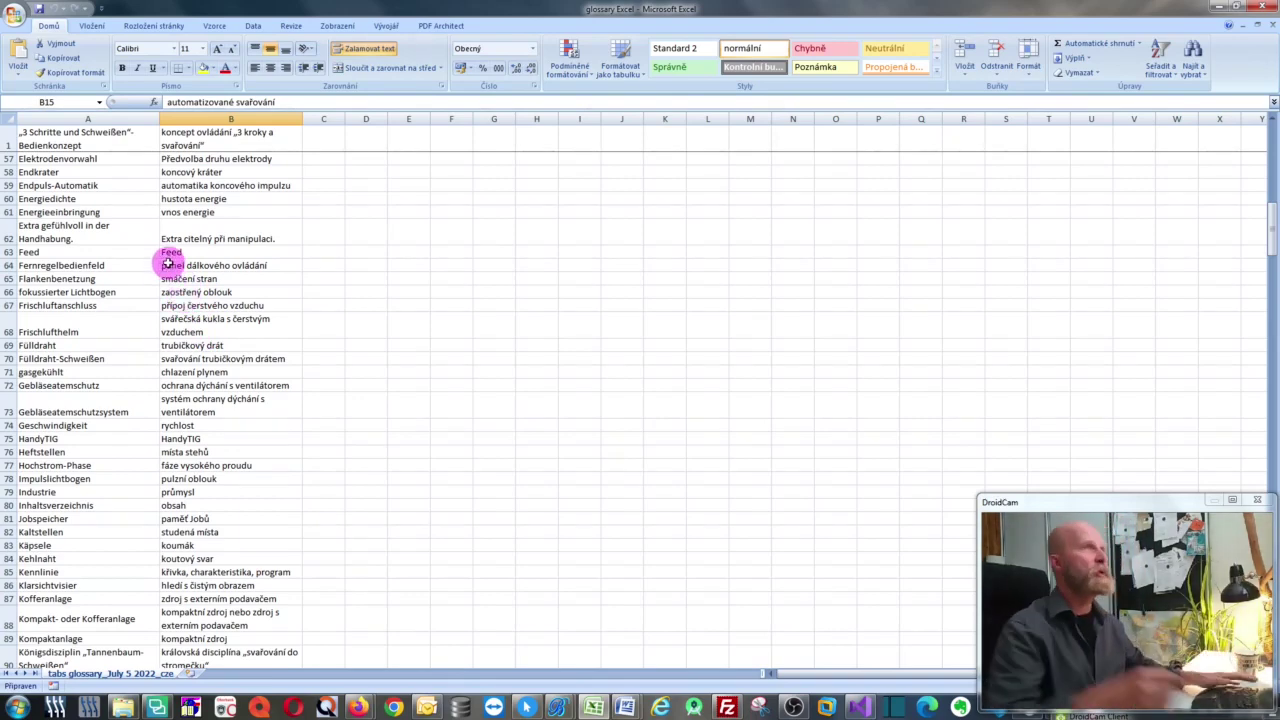
Start a Save As of the workbook with Text (Tab delimited) as the file type.
left_click(14, 18)
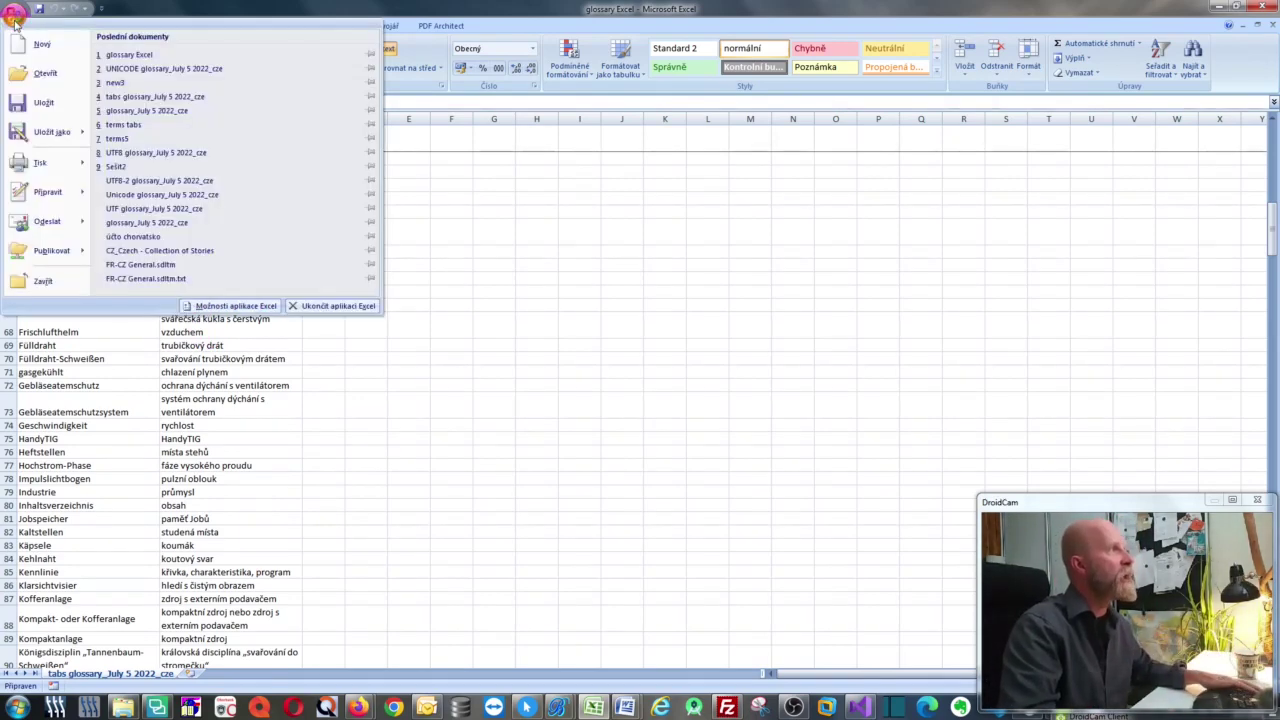
mouse_move(50, 131)
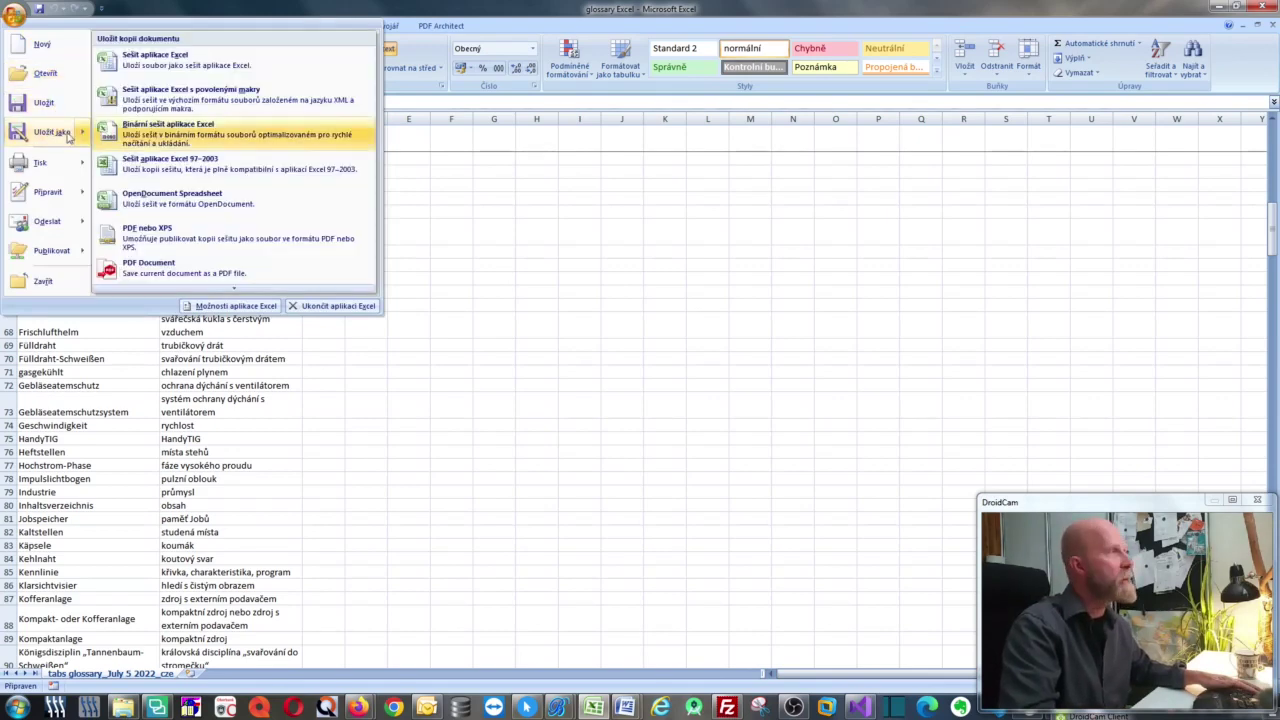
scroll(215, 292, "down", 1)
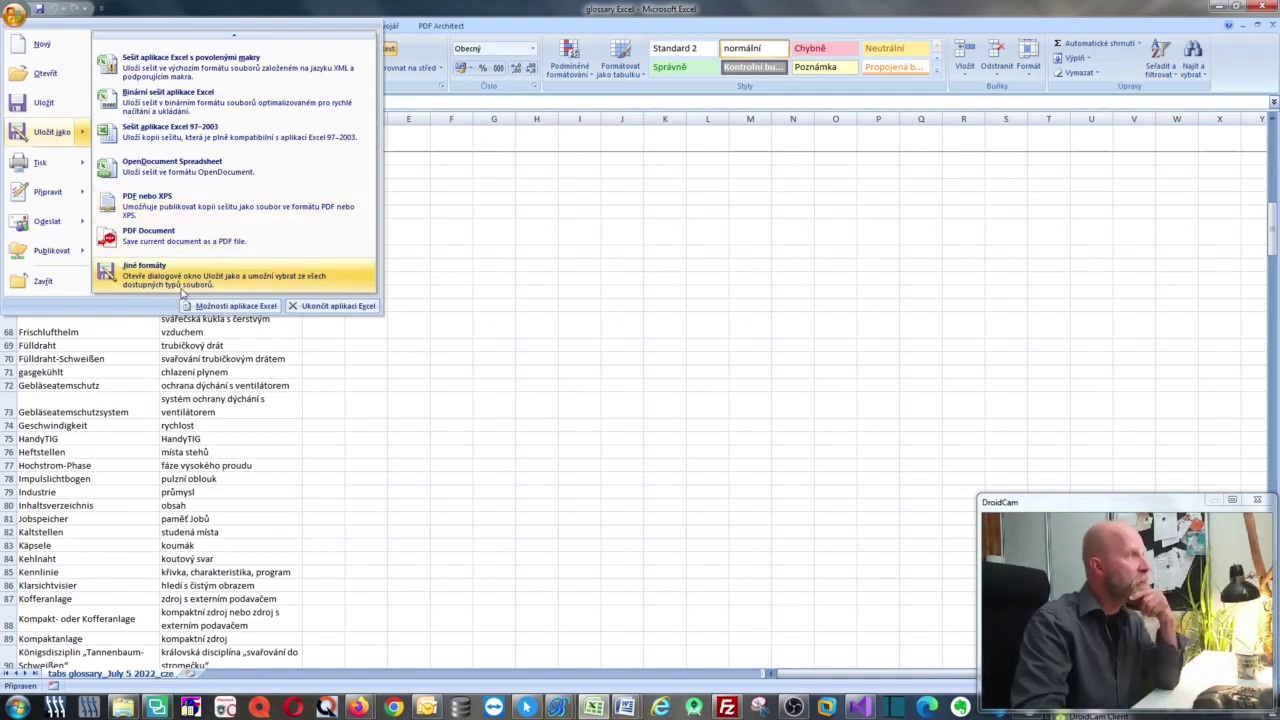
left_click(213, 284)
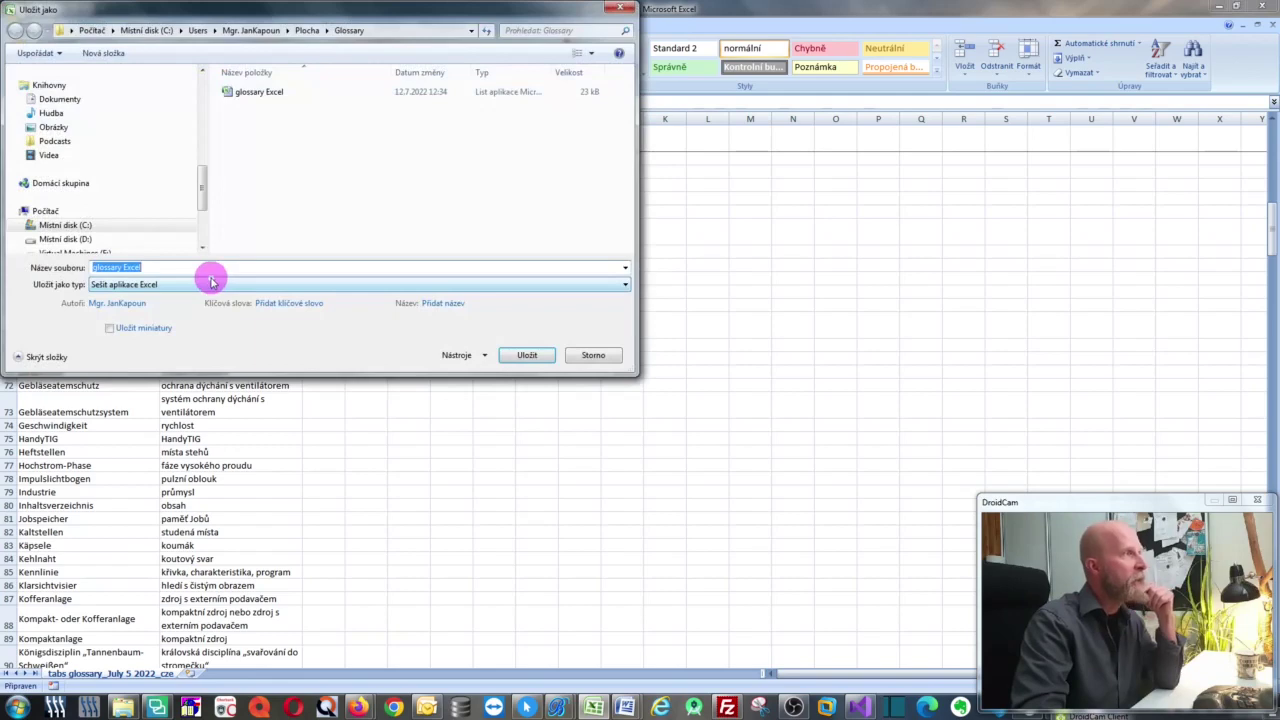
left_click(190, 284)
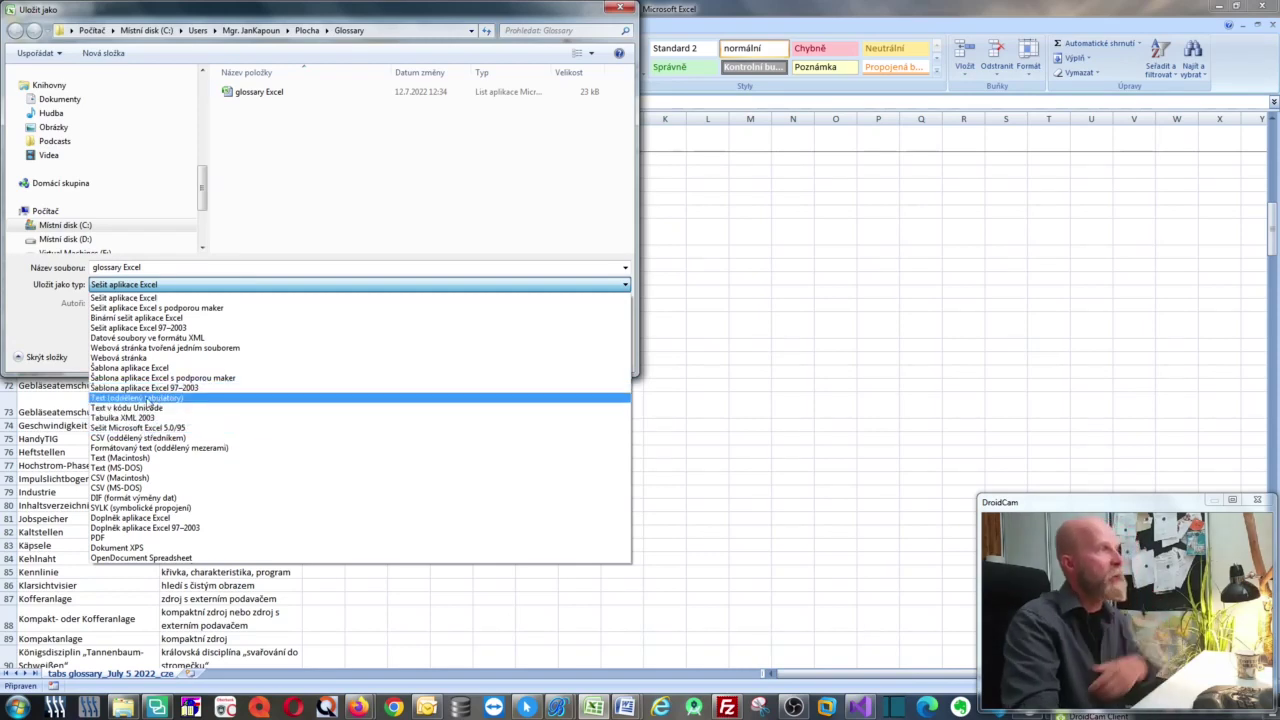
left_click(148, 400)
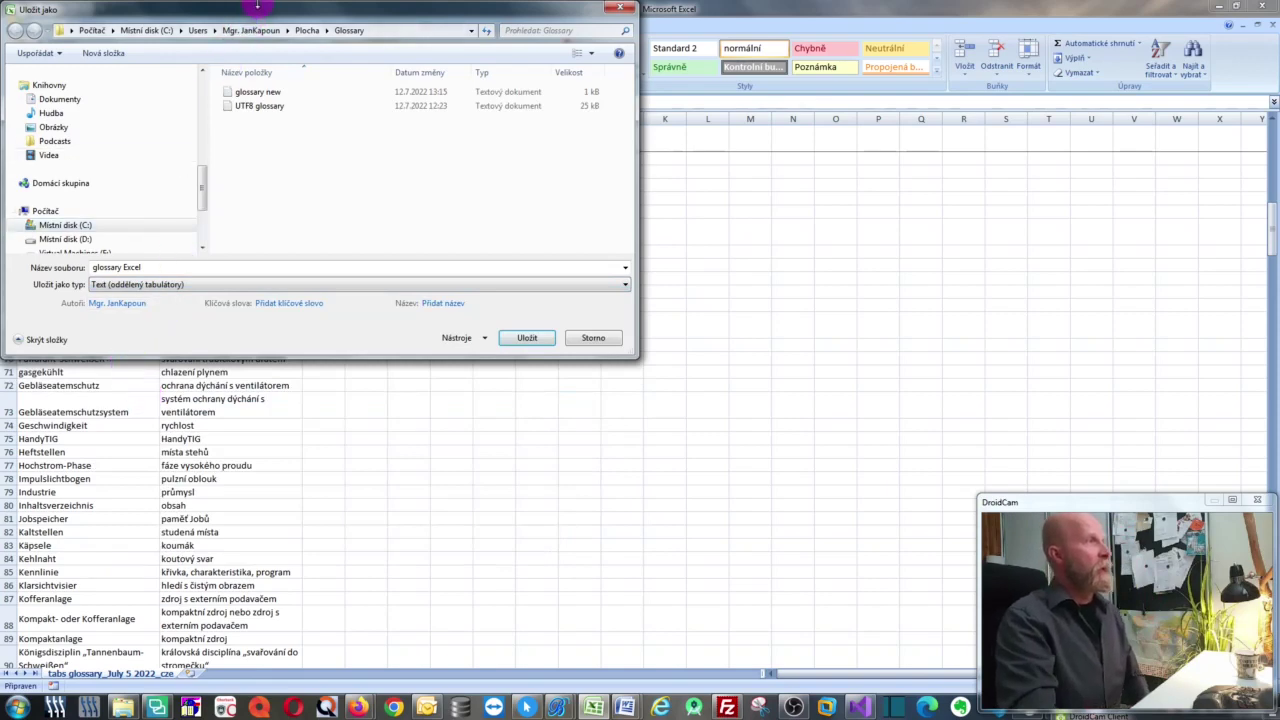
Save it as 'glossary Excel new', keep the text format, and close Excel.
left_click_drag(245, 6, 316, 46)
left_click(300, 304)
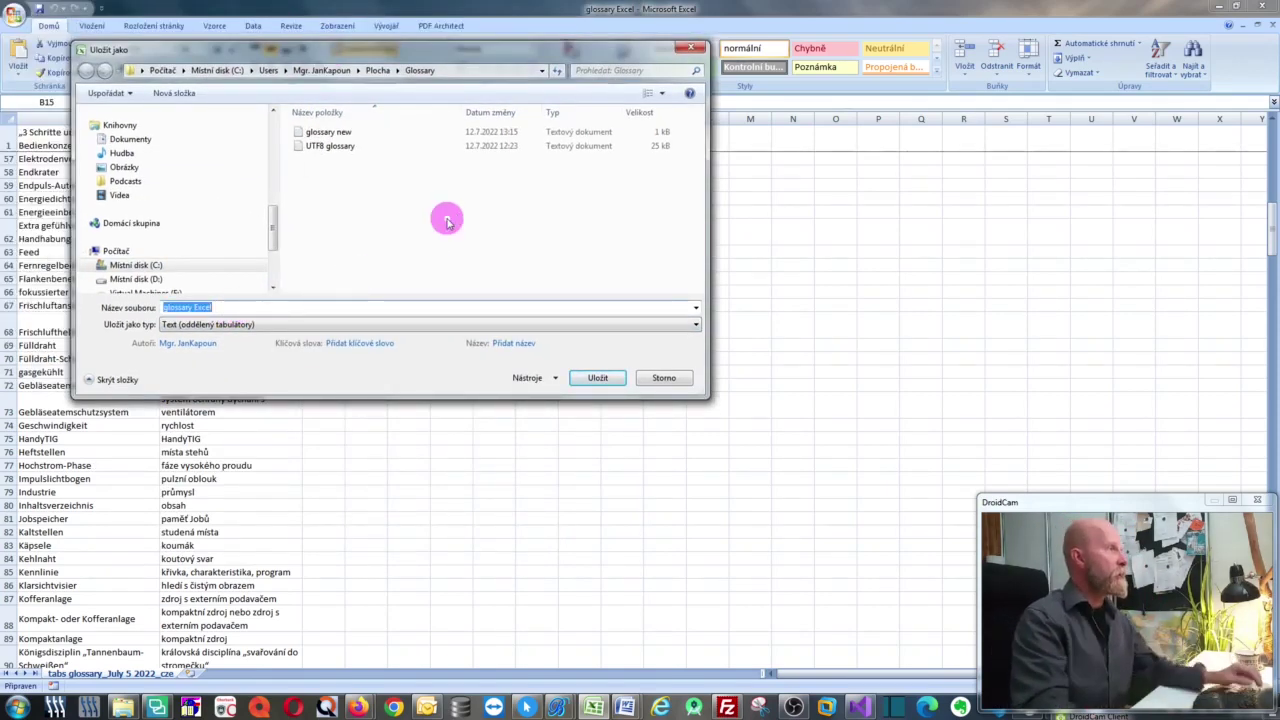
key("End")
type("new")
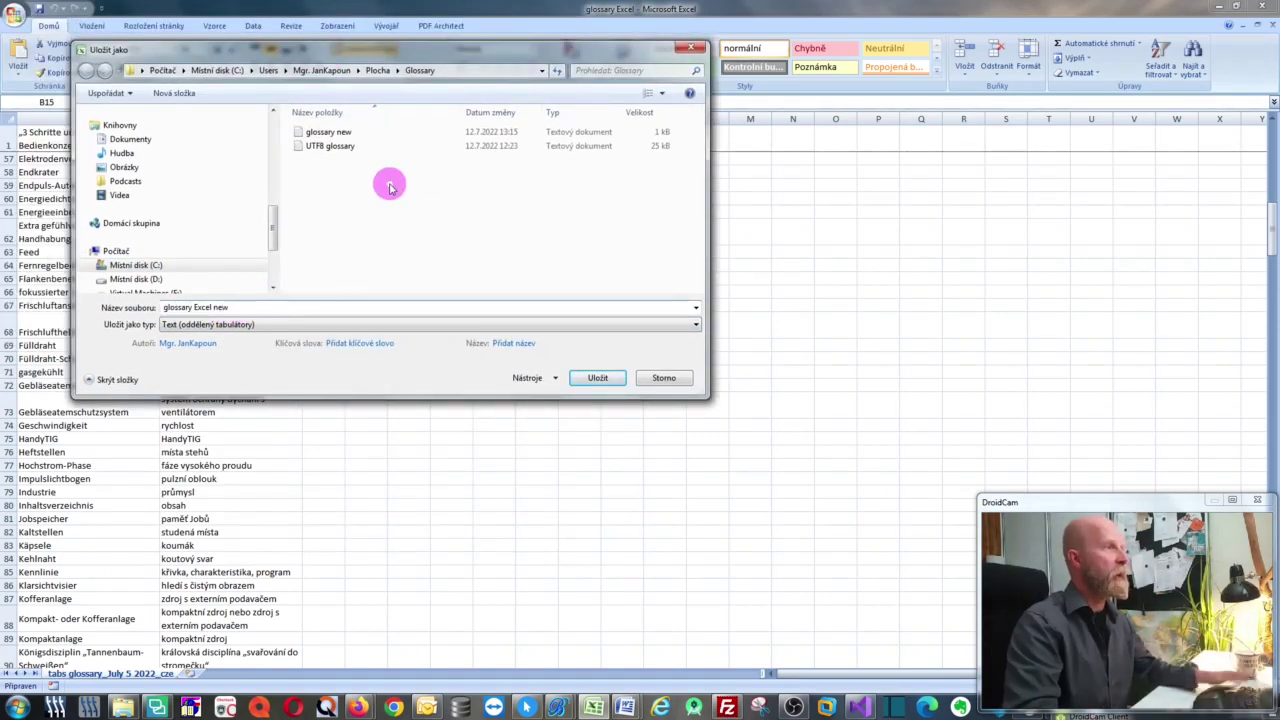
left_click(600, 379)
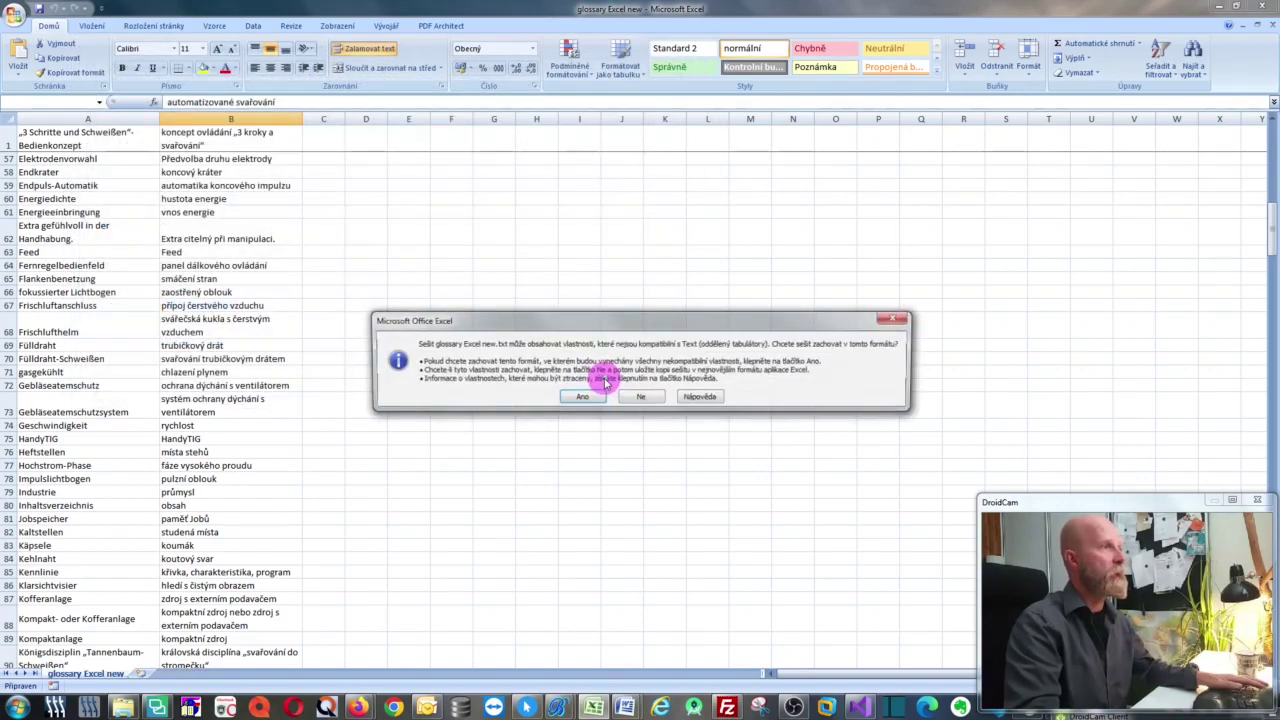
left_click(587, 396)
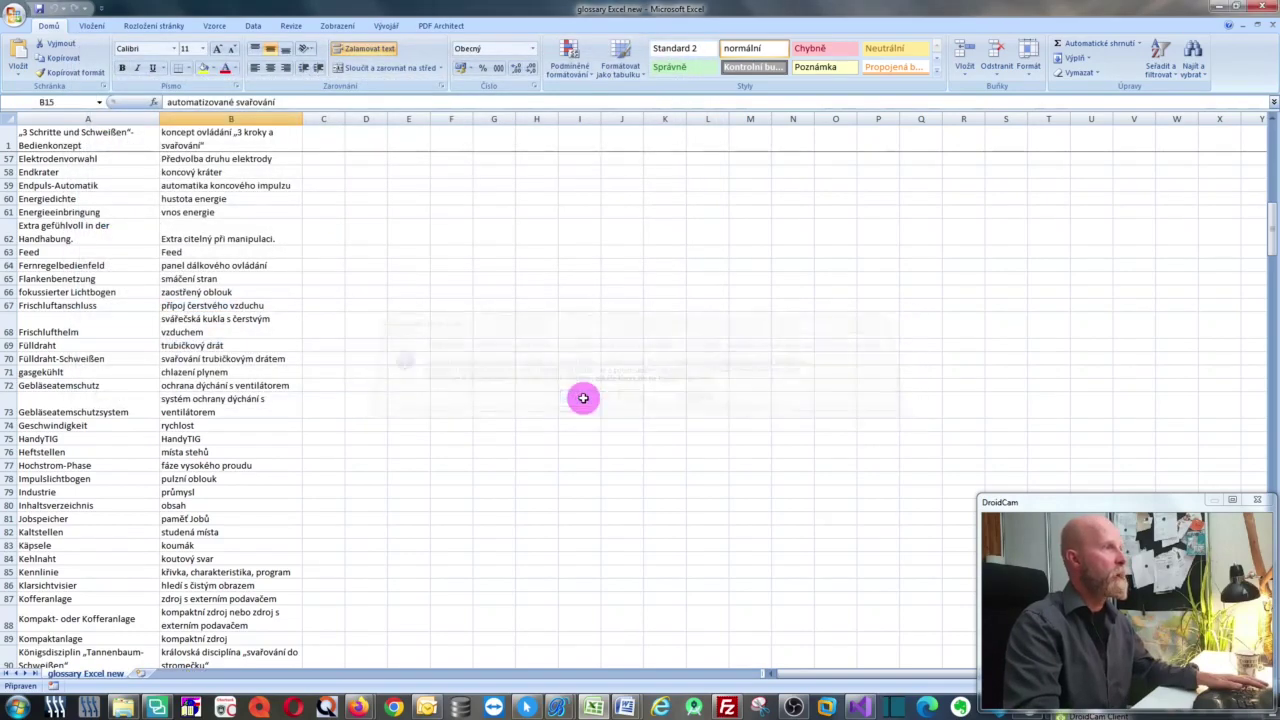
left_click(1225, 8)
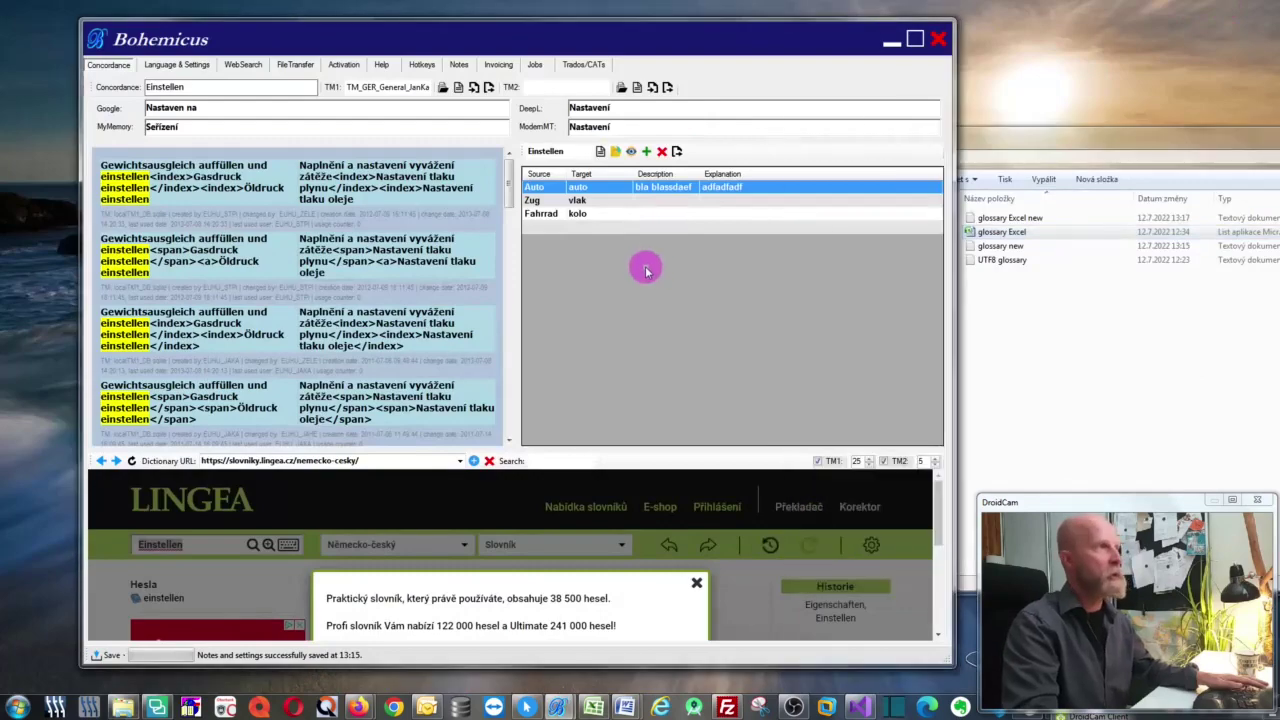
Create a new empty termbase in Bohemicus.
left_click(600, 152)
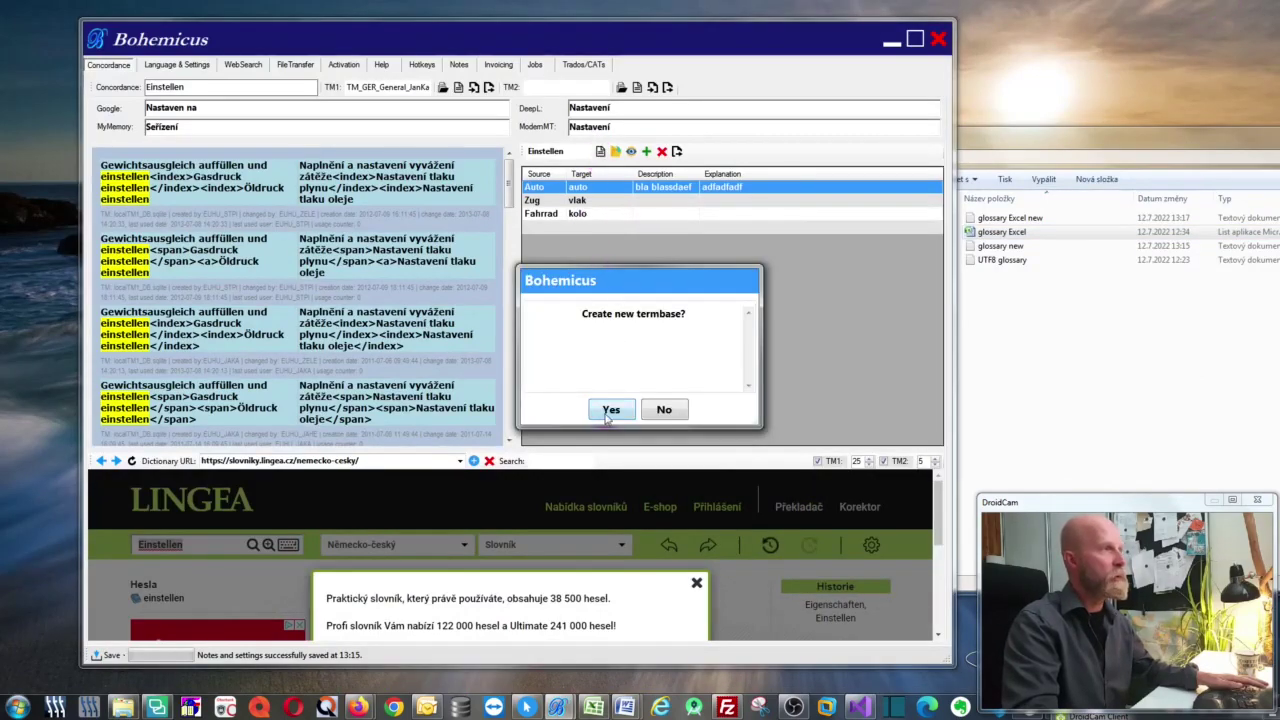
left_click(664, 409)
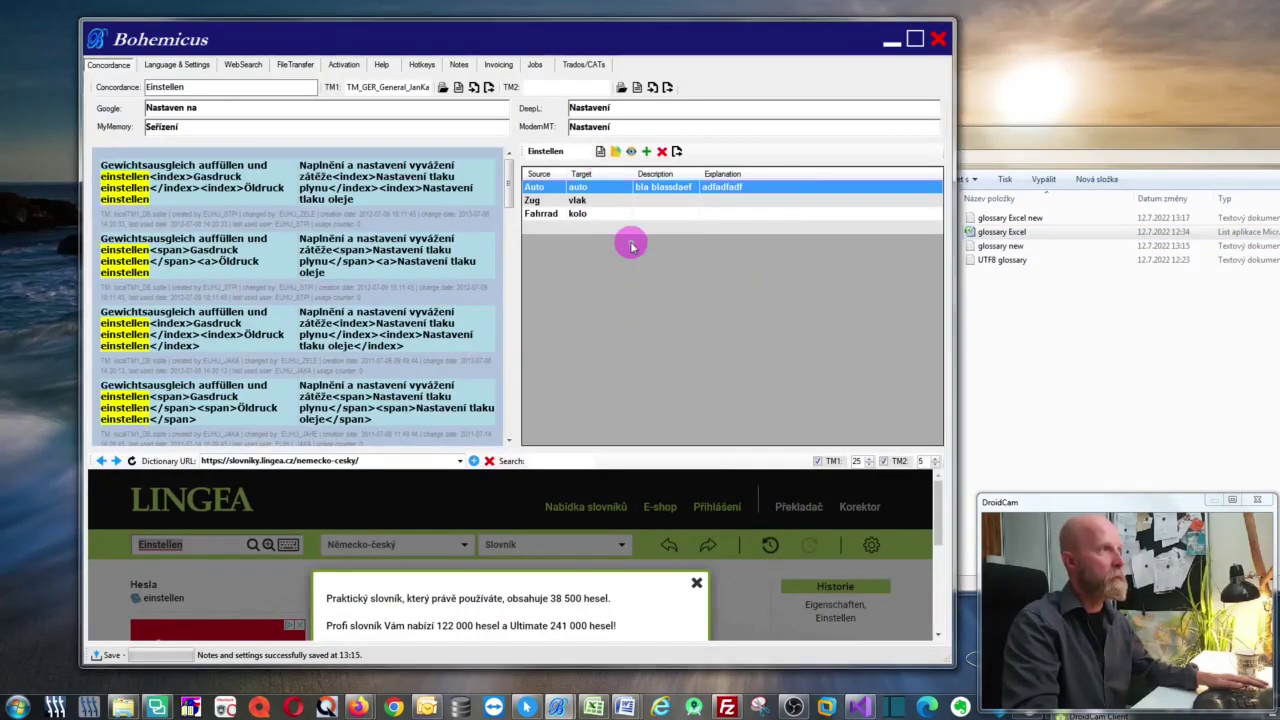
left_click(600, 152)
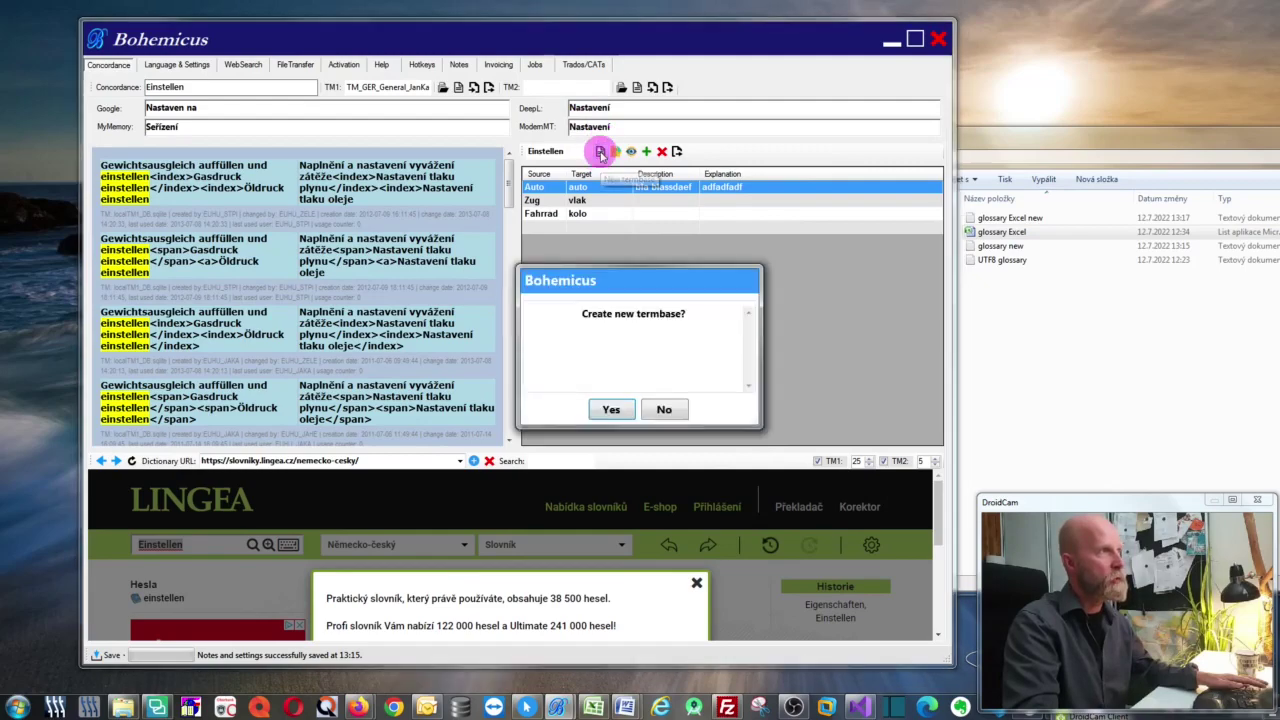
left_click(609, 409)
Drag 'glossary Excel new' into the empty termbase and confirm the import.
left_click(997, 355)
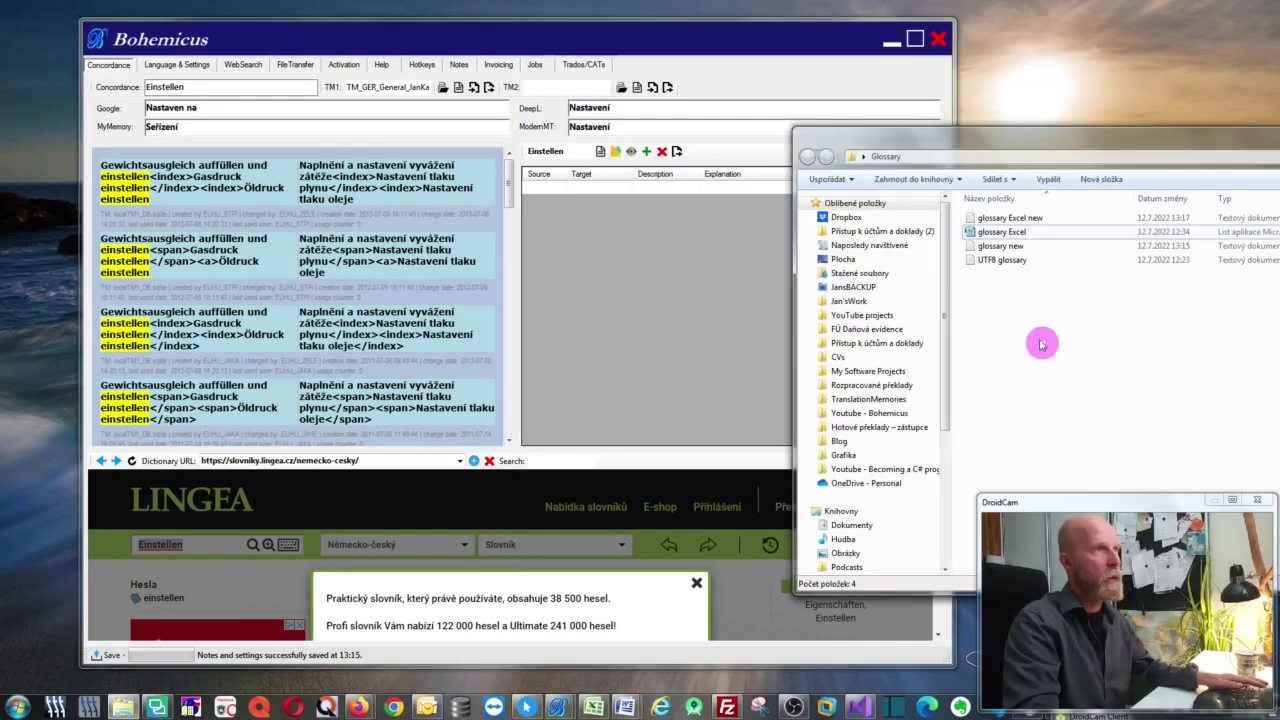
left_click(1017, 220)
left_click_drag(1019, 223, 629, 236)
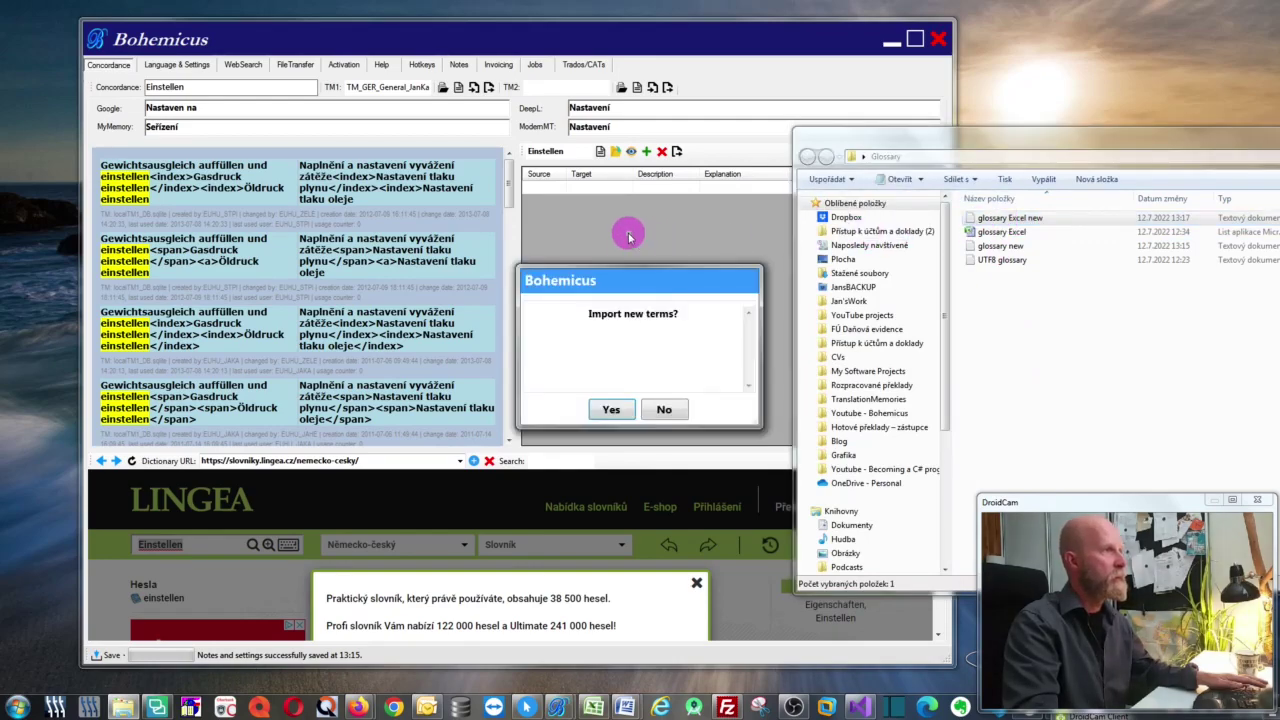
left_click(611, 410)
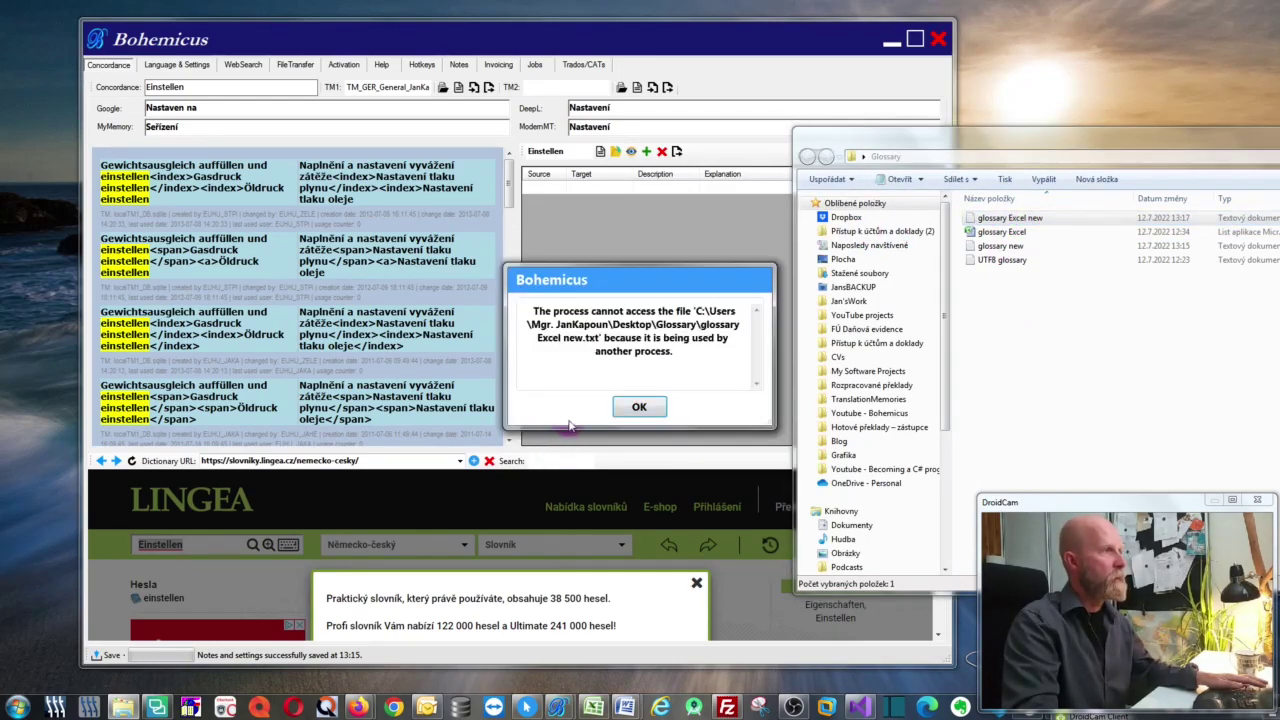
Close the 'glossary Excel new' workbook in Excel without saving.
left_click(593, 707)
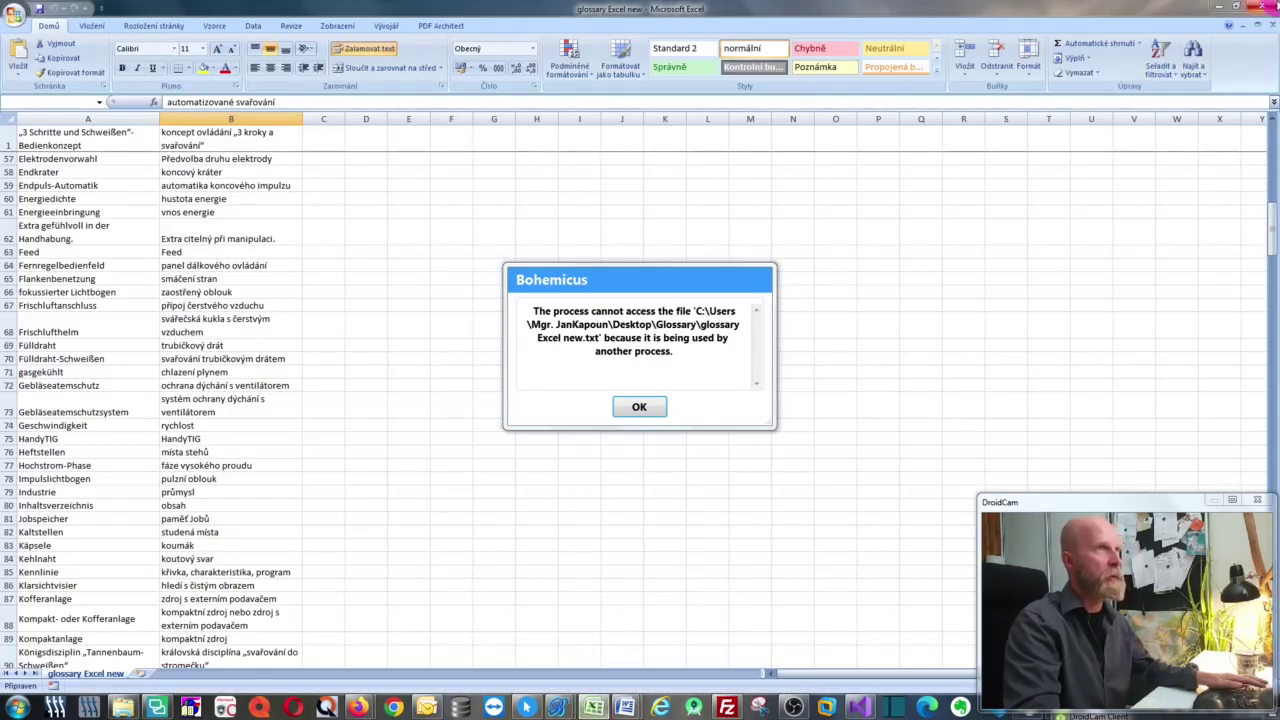
left_click_drag(675, 291, 390, 287)
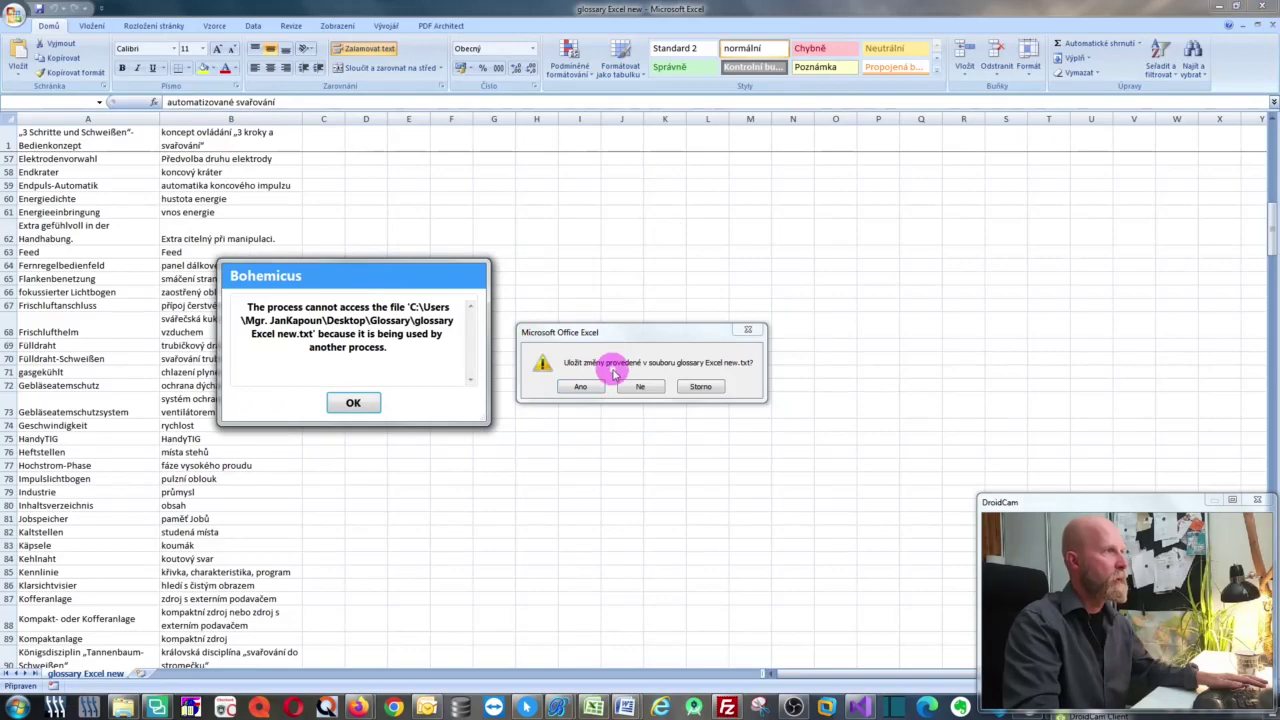
left_click(641, 387)
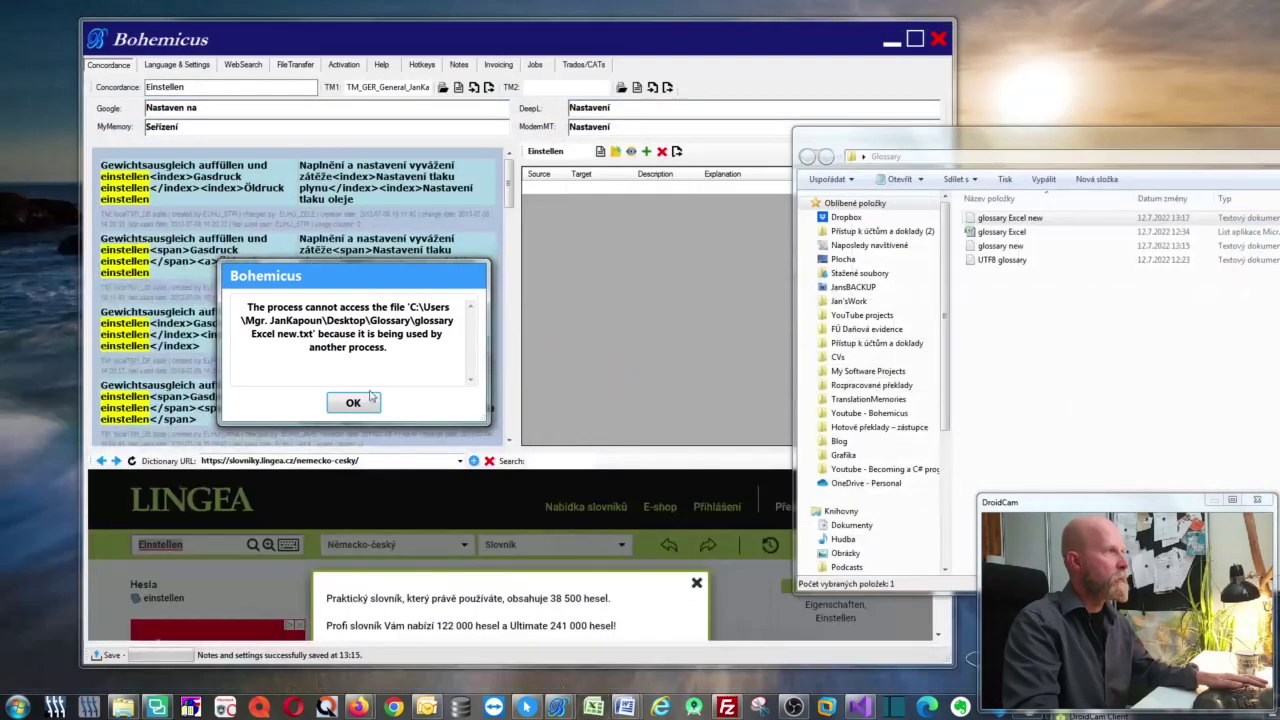
Dismiss the file-in-use error and import 'glossary Excel new' into the termbase again.
left_click(353, 402)
left_click(1066, 306)
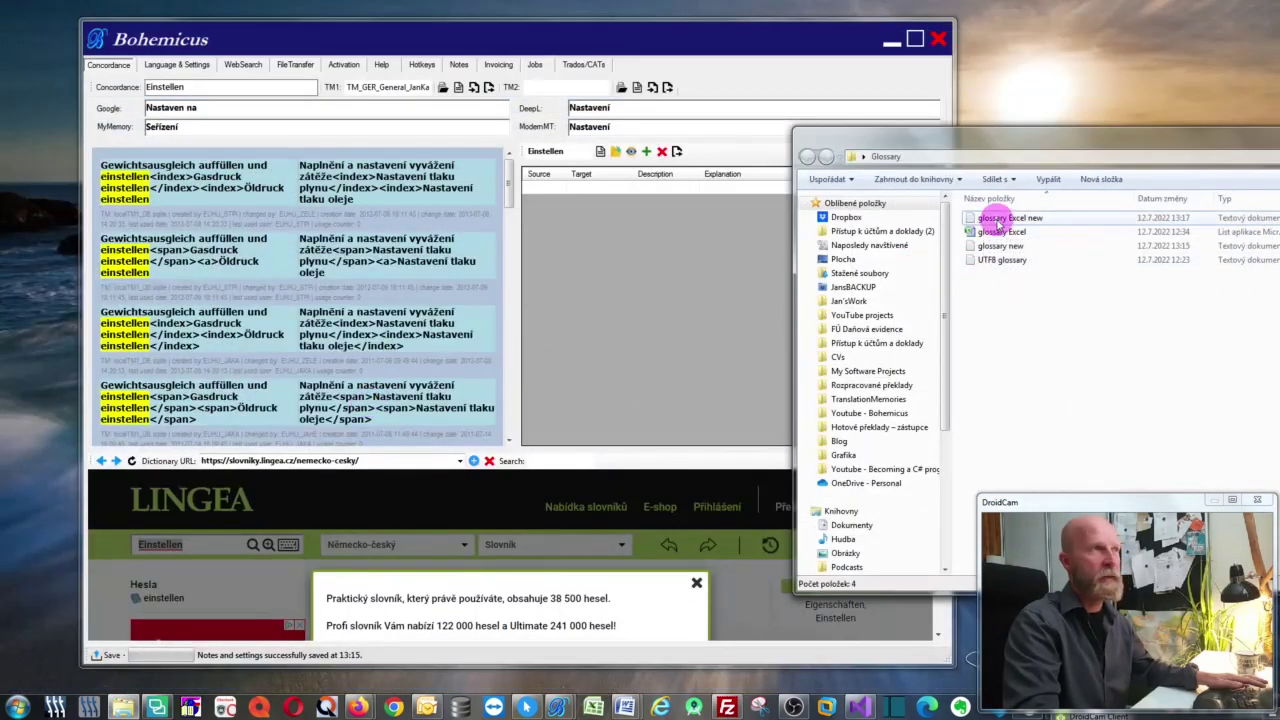
left_click_drag(998, 221, 655, 266)
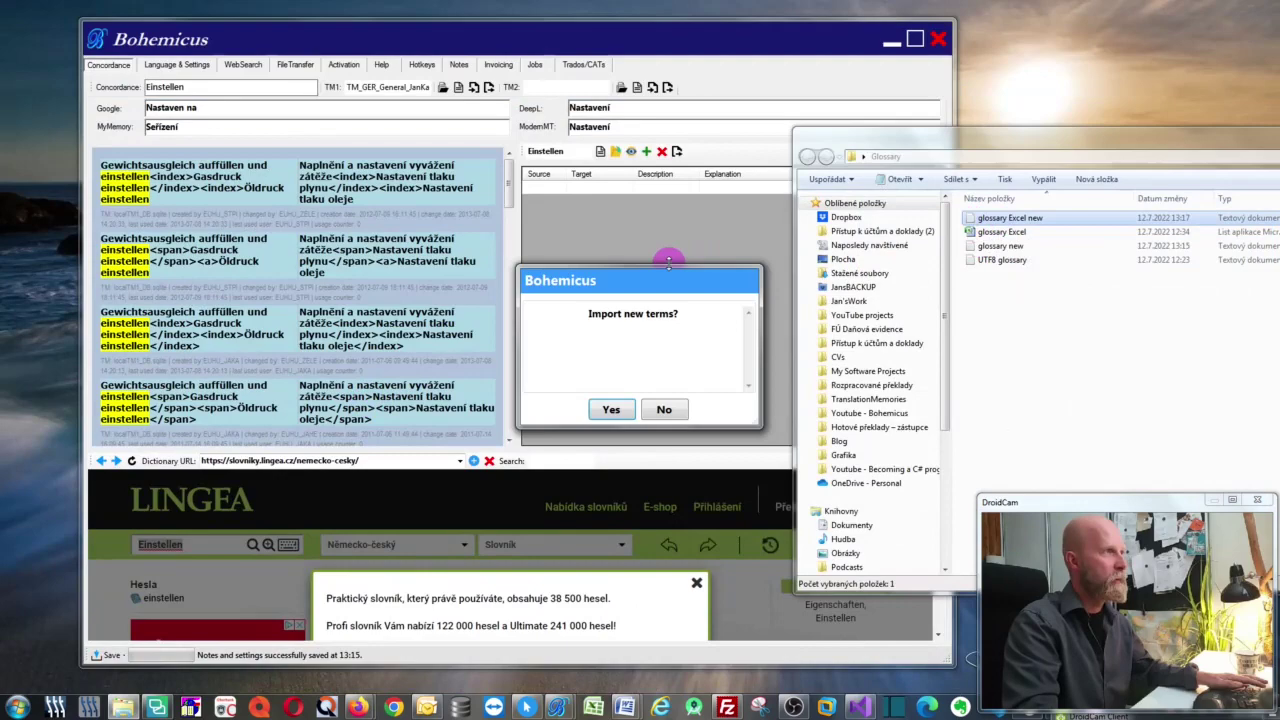
left_click(612, 410)
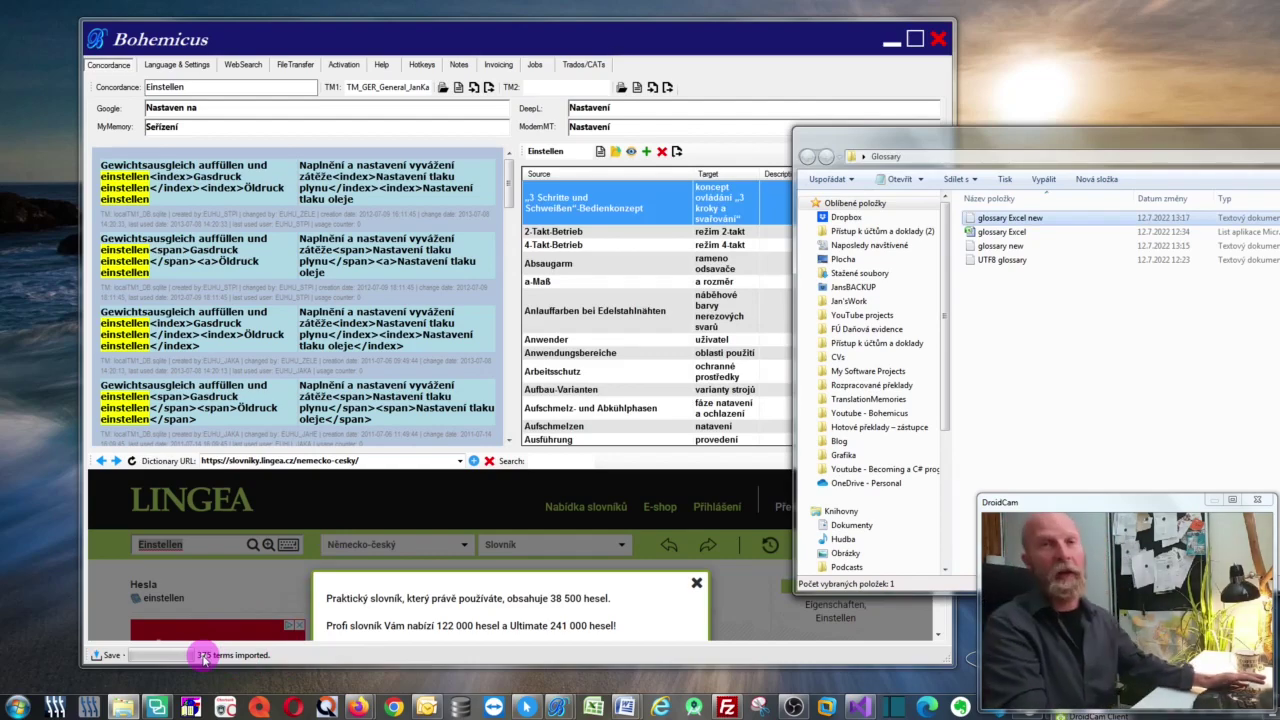
Browse down through the 375 imported terms, starting from Absaugarm.
left_click(665, 55)
left_click(735, 258)
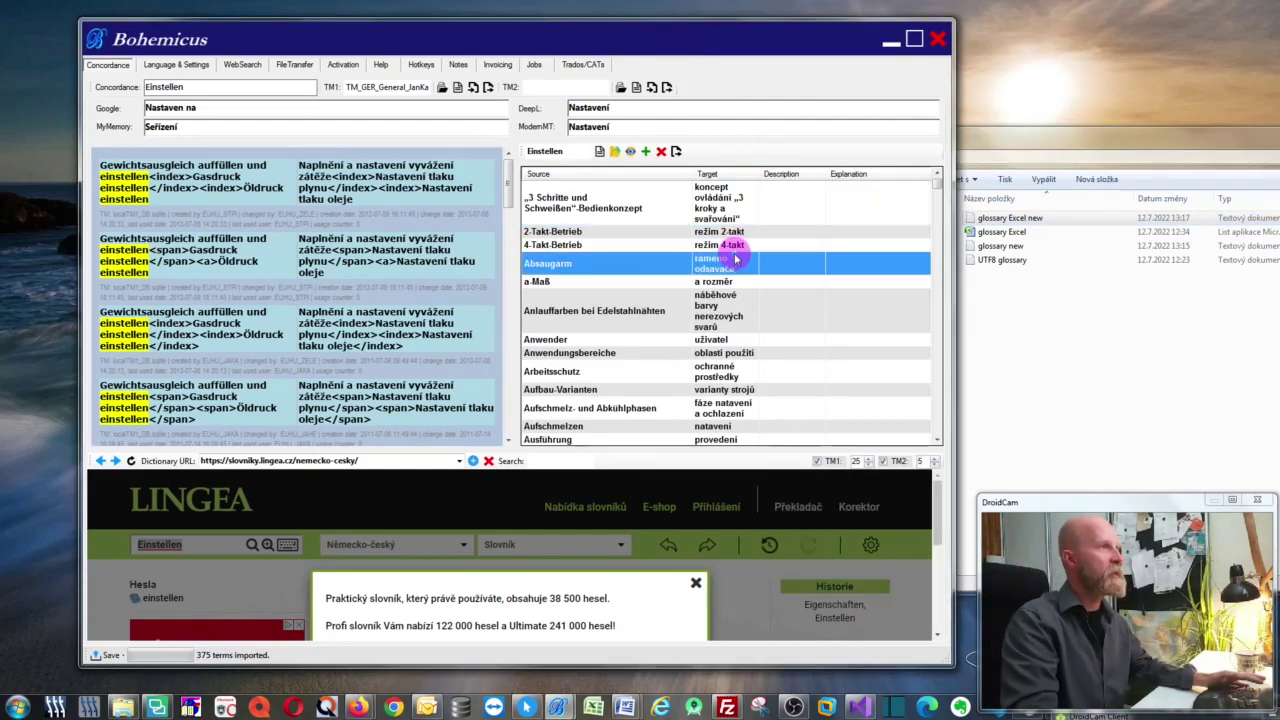
left_click_drag(735, 258, 728, 415)
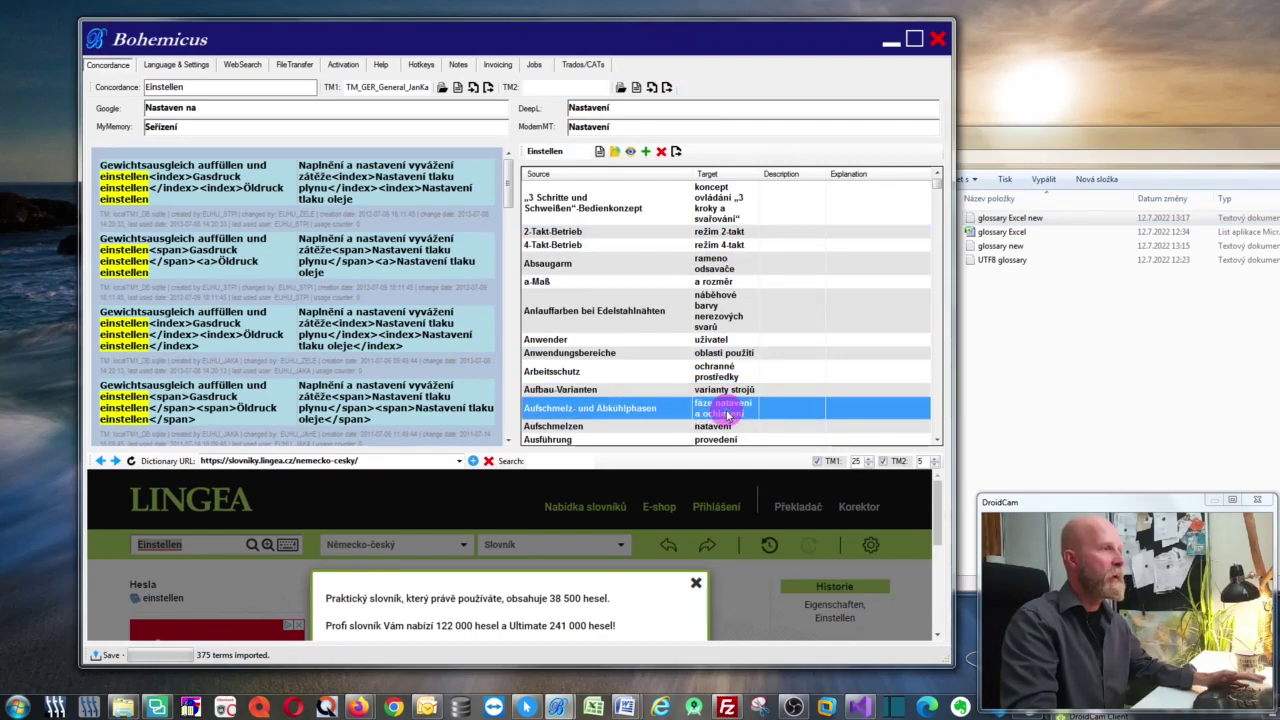
In Smartcat, select the word Modul in segment 2 instead of Eigenschaften.
mouse_move(368, 711)
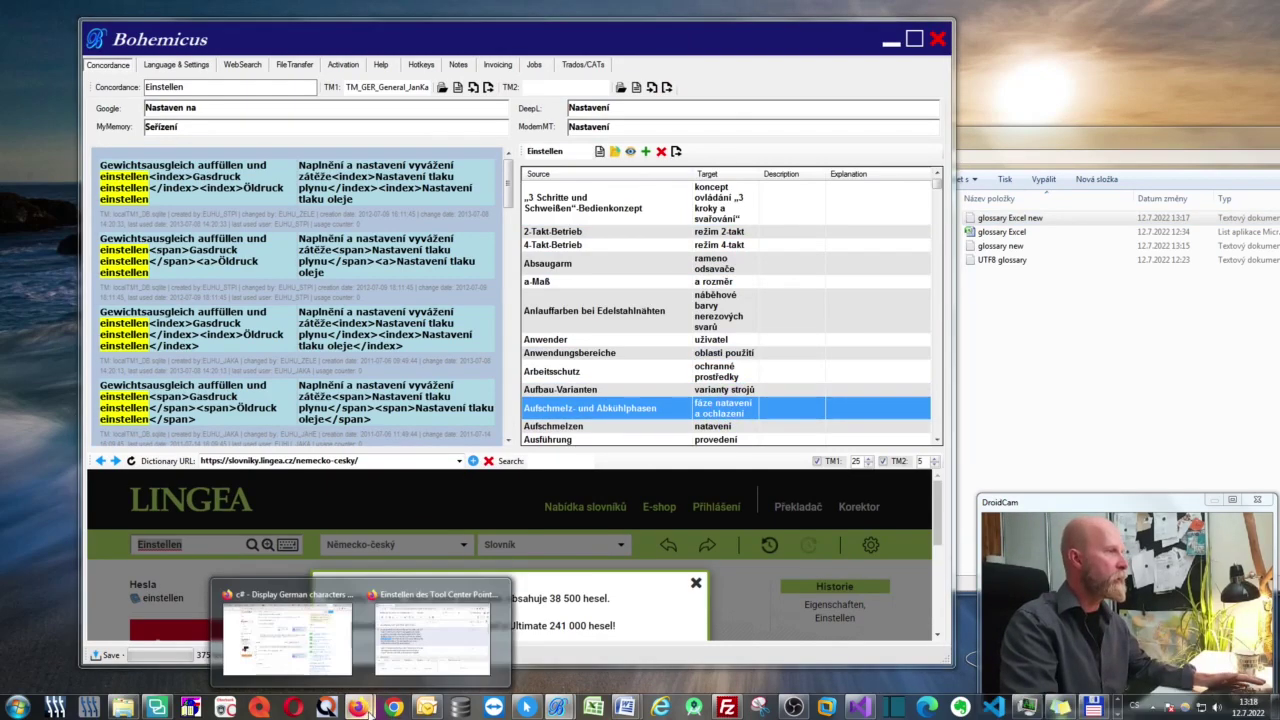
left_click(432, 630)
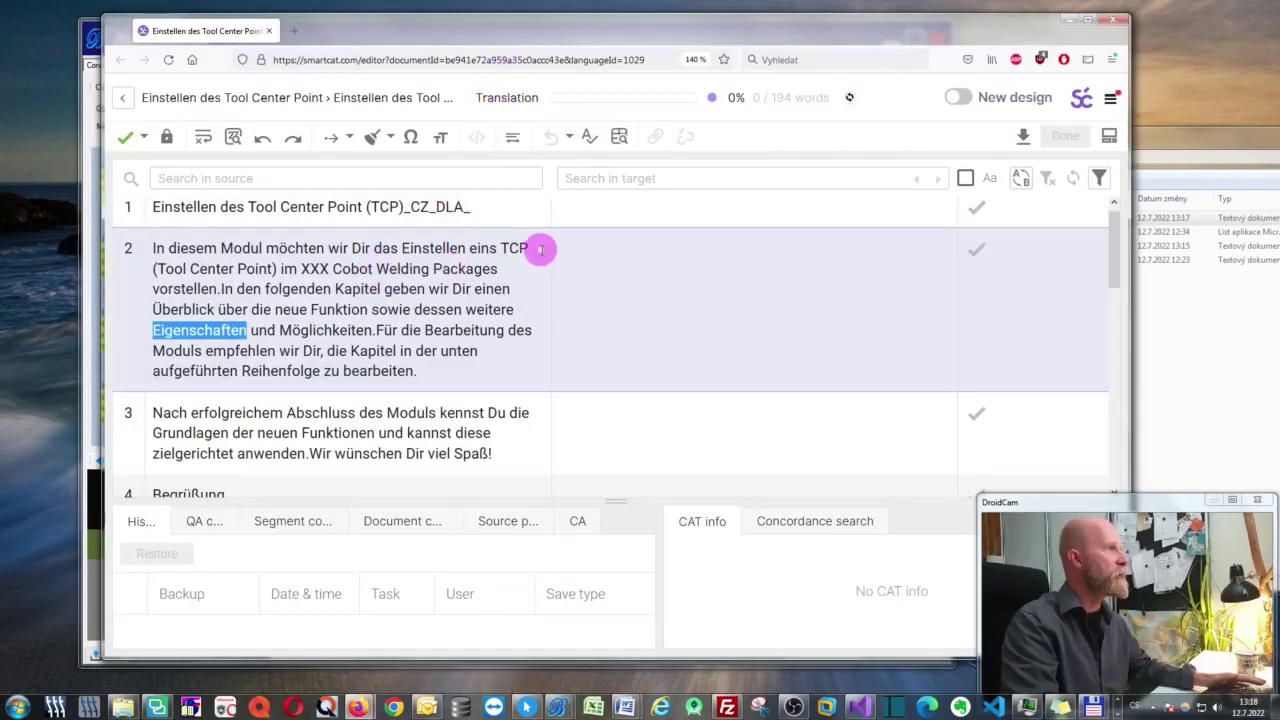
left_click(480, 248)
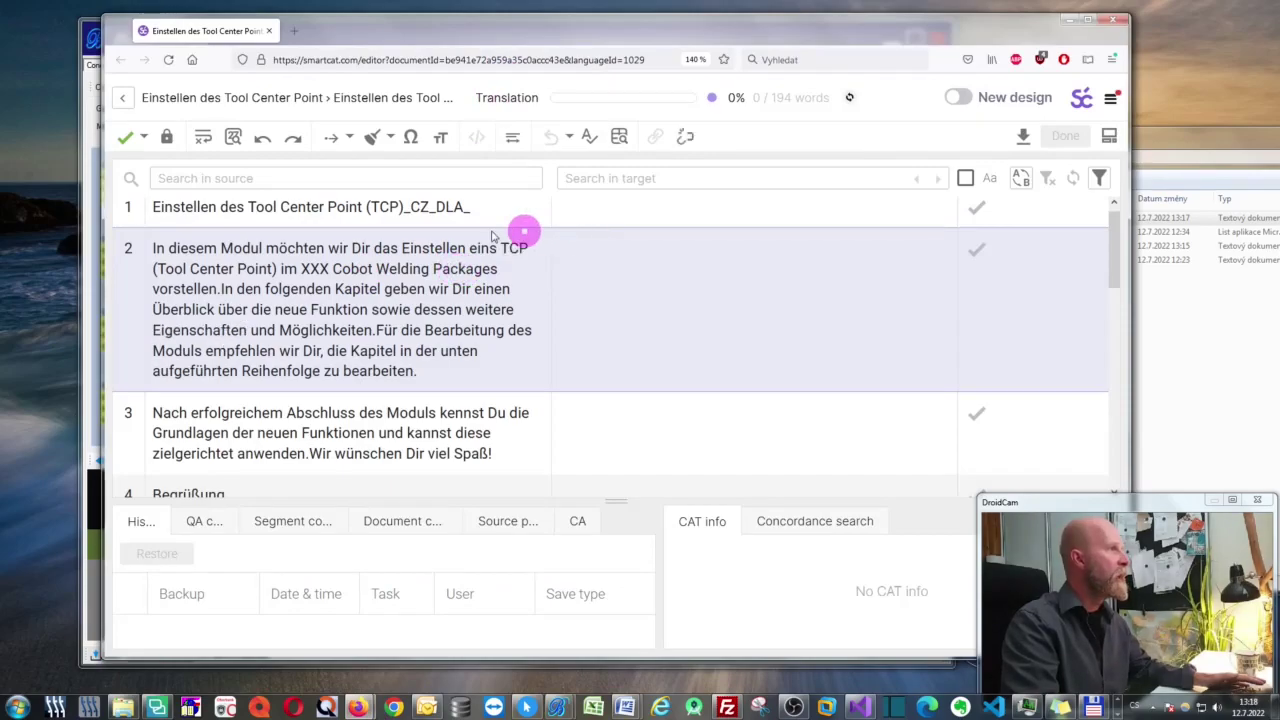
double_click(252, 249)
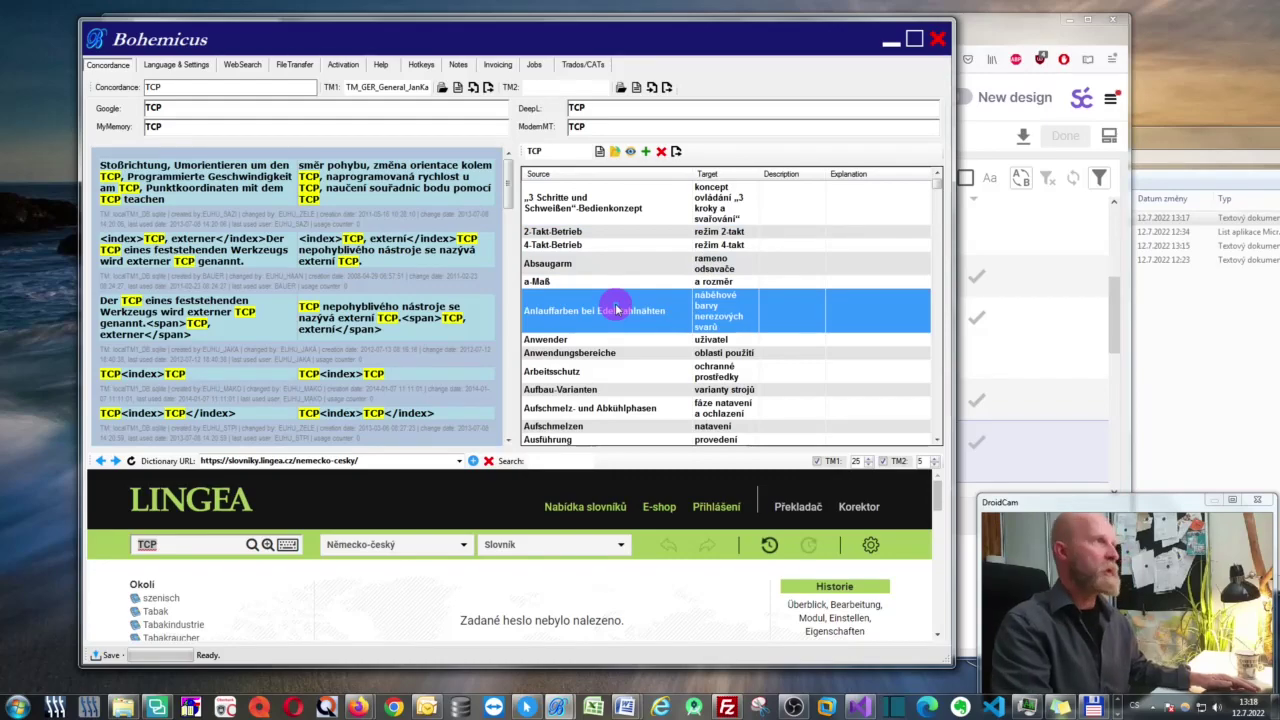
Minimize the browser, close the Glossary folder window and move Bohemicus right.
left_click(1063, 20)
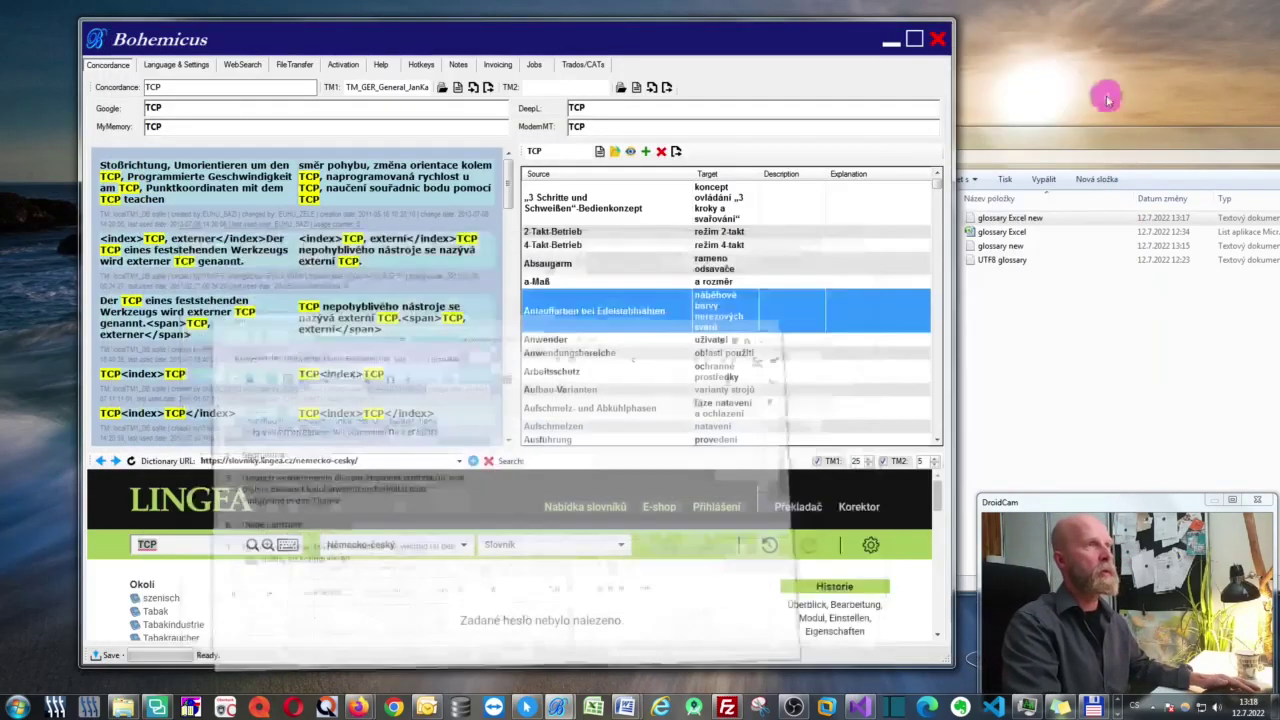
left_click_drag(1155, 147, 863, 189)
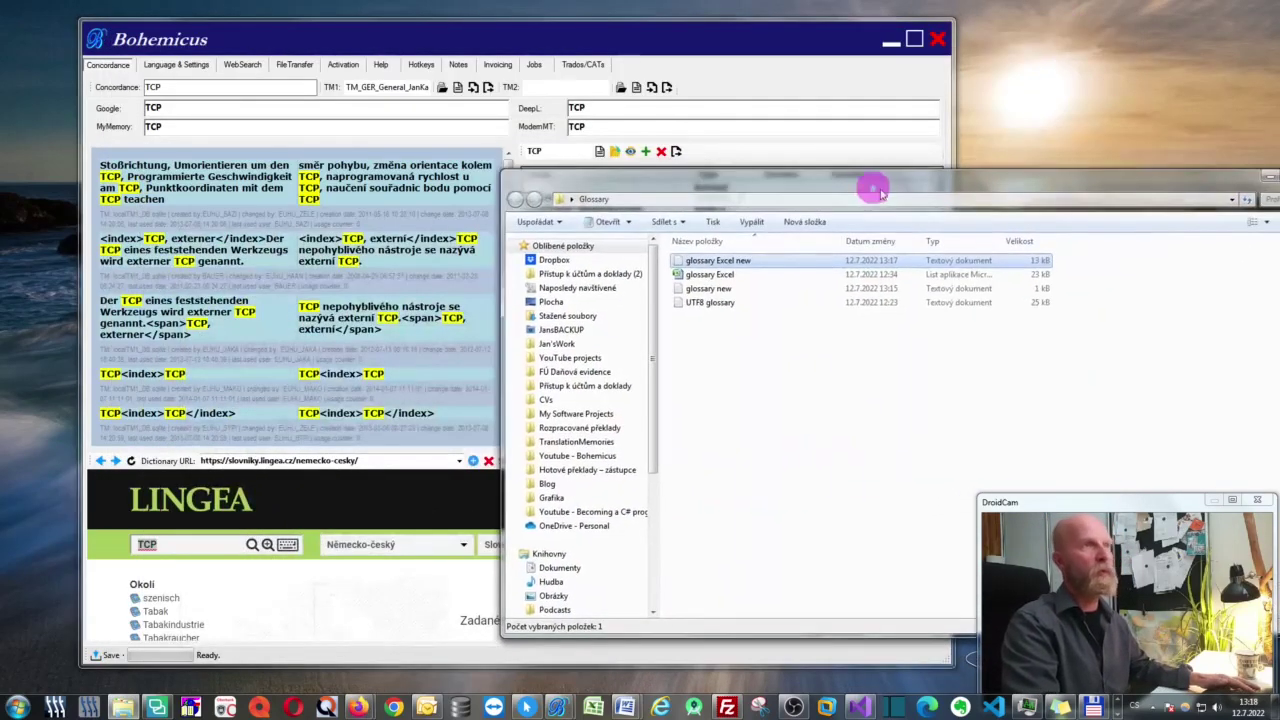
left_click(1268, 178)
left_click_drag(777, 46, 855, 48)
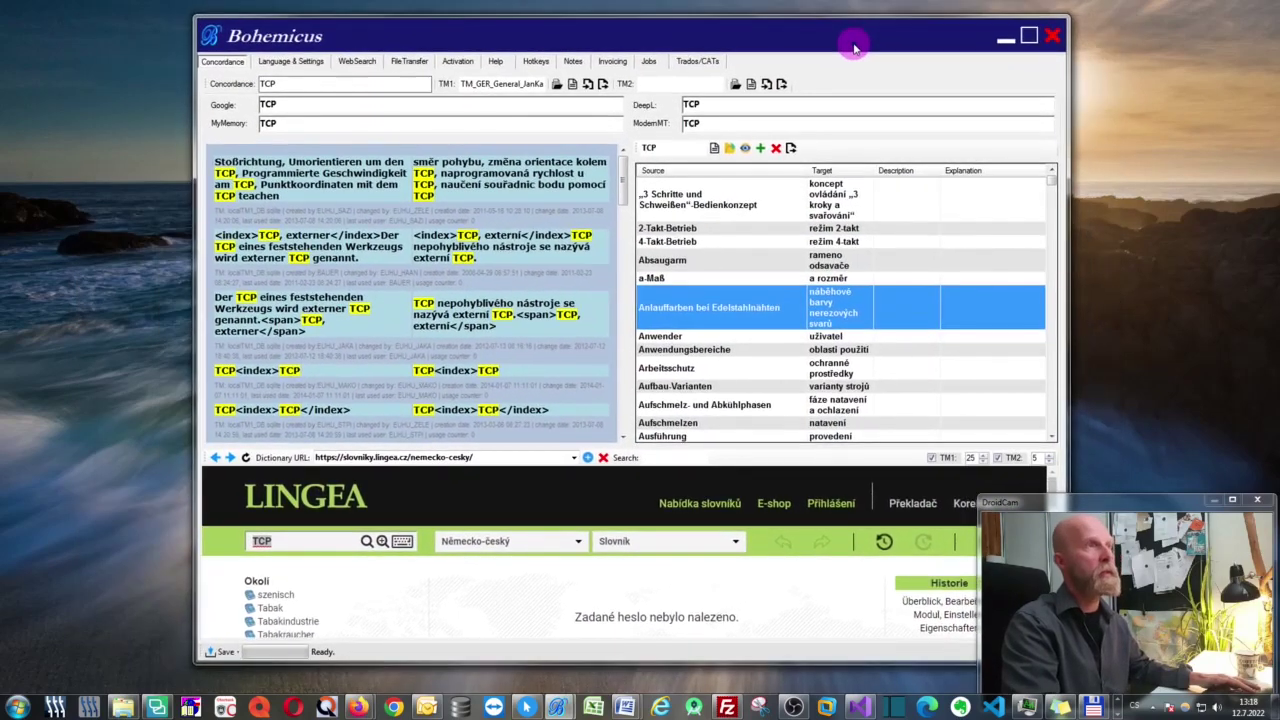
Append 'sdfasdfasdfasdf' to the first source term and change 2-Takt-Betrieb's target to 'režim 2-takt add something'.
left_click(712, 196)
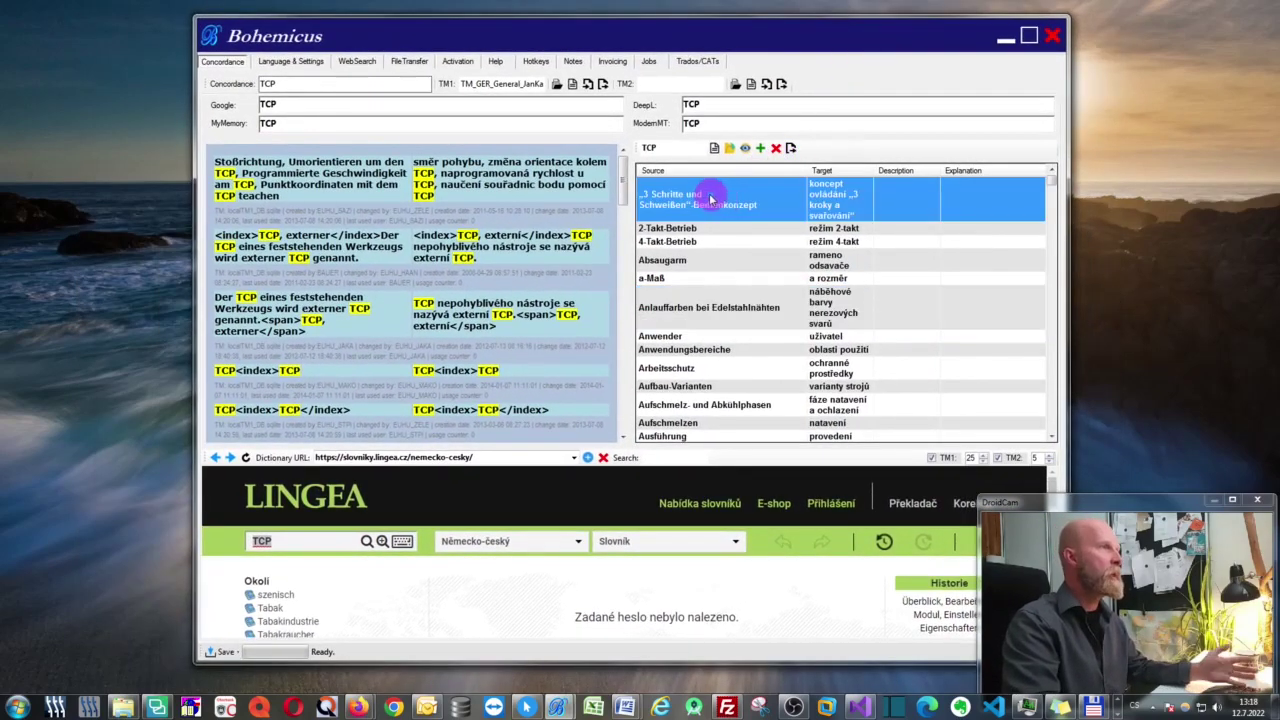
left_click(708, 195)
left_click(765, 192)
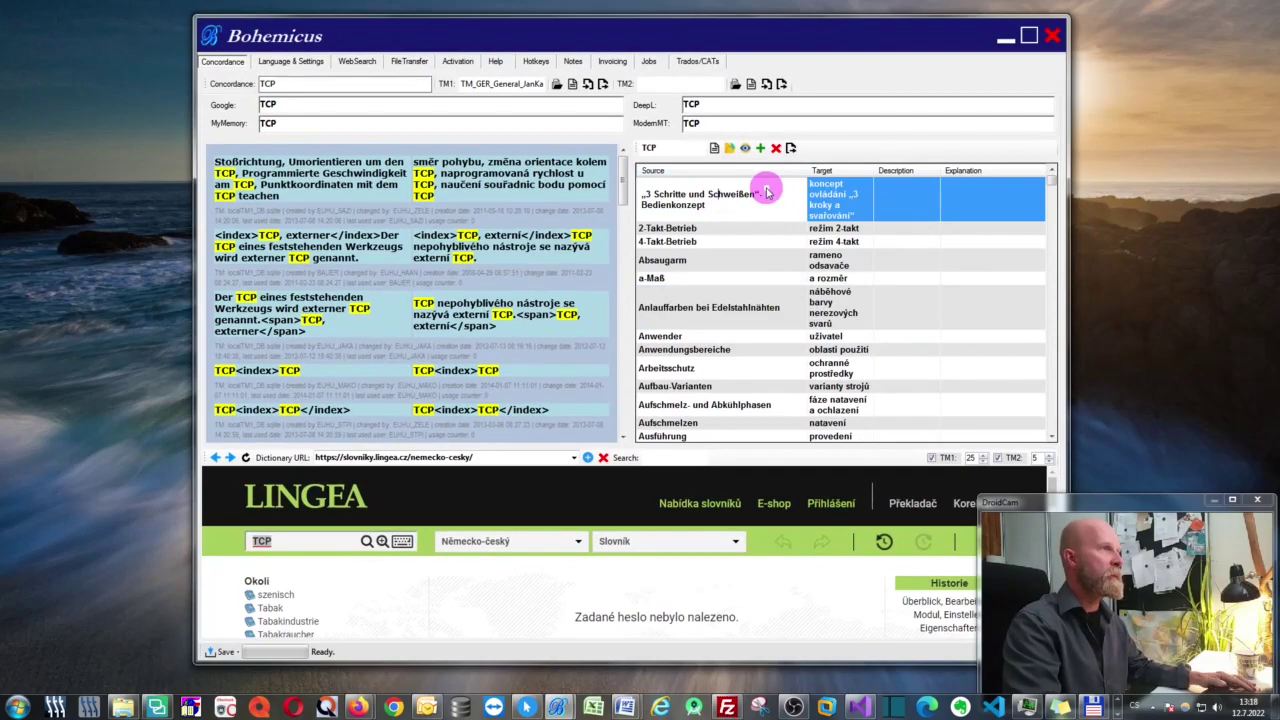
key("Return")
left_click(767, 192)
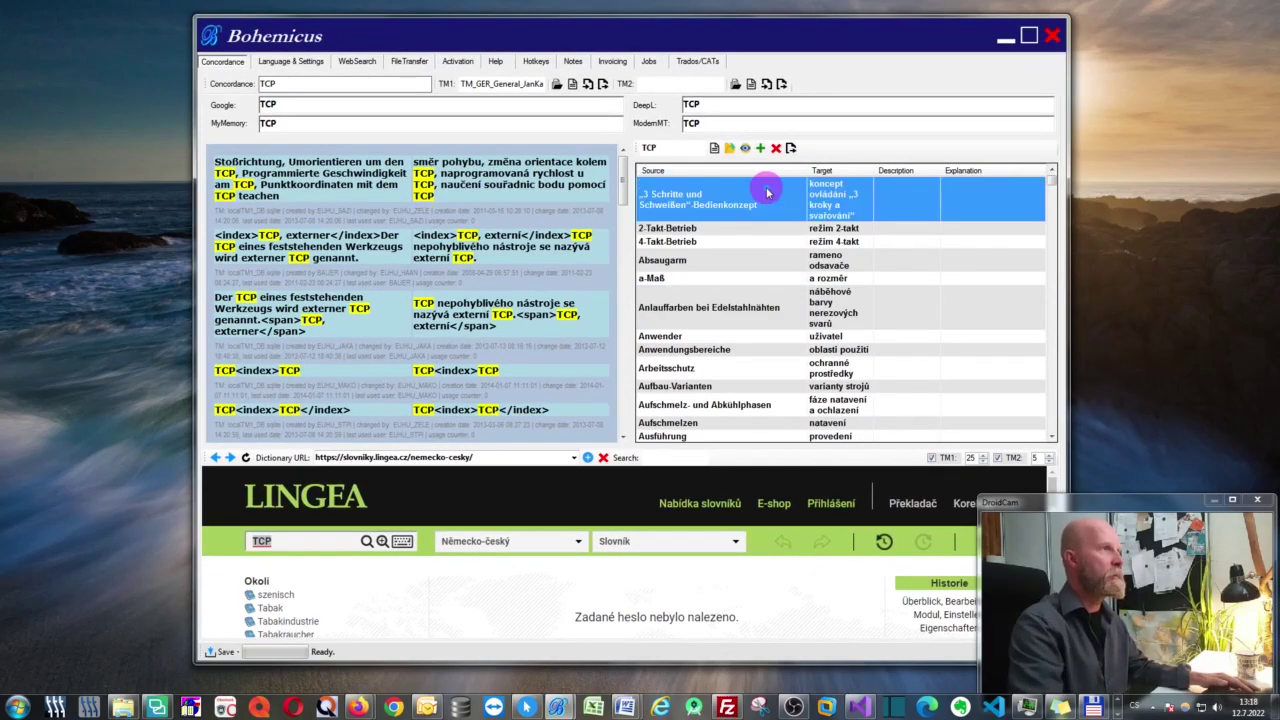
left_click(765, 207)
type("sd")
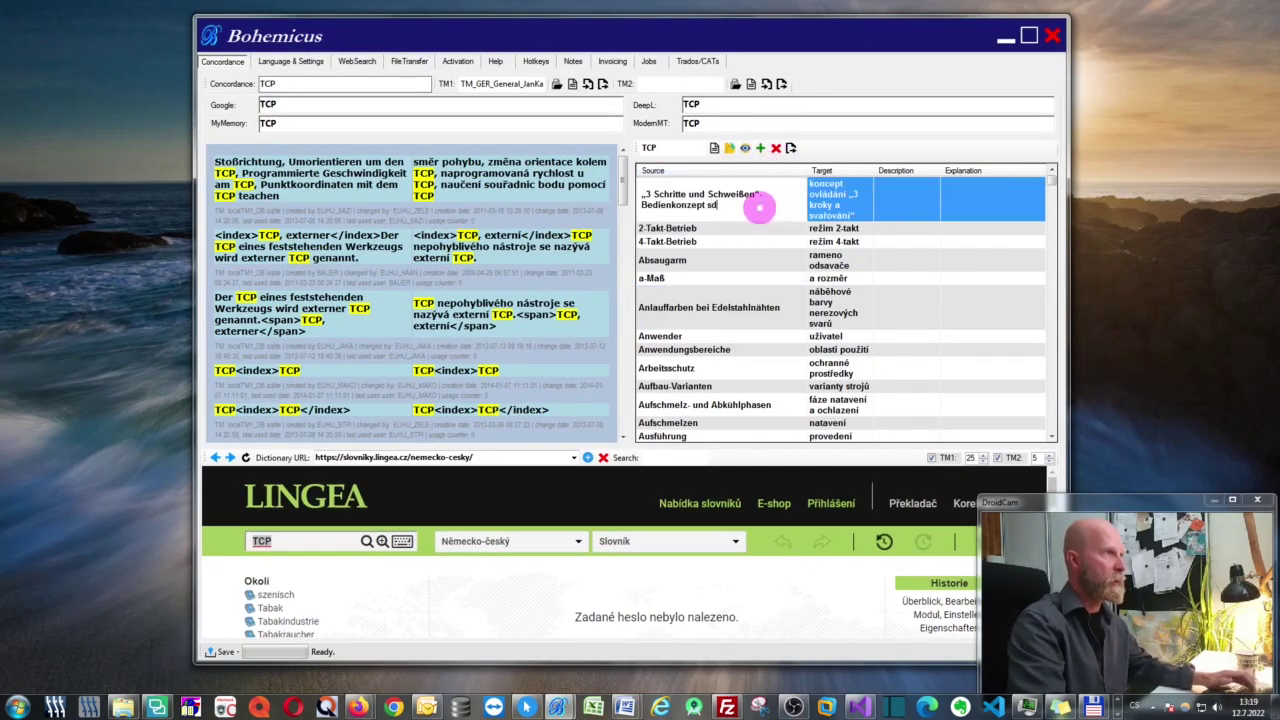
type("fasdfasdfasdf")
key("Return")
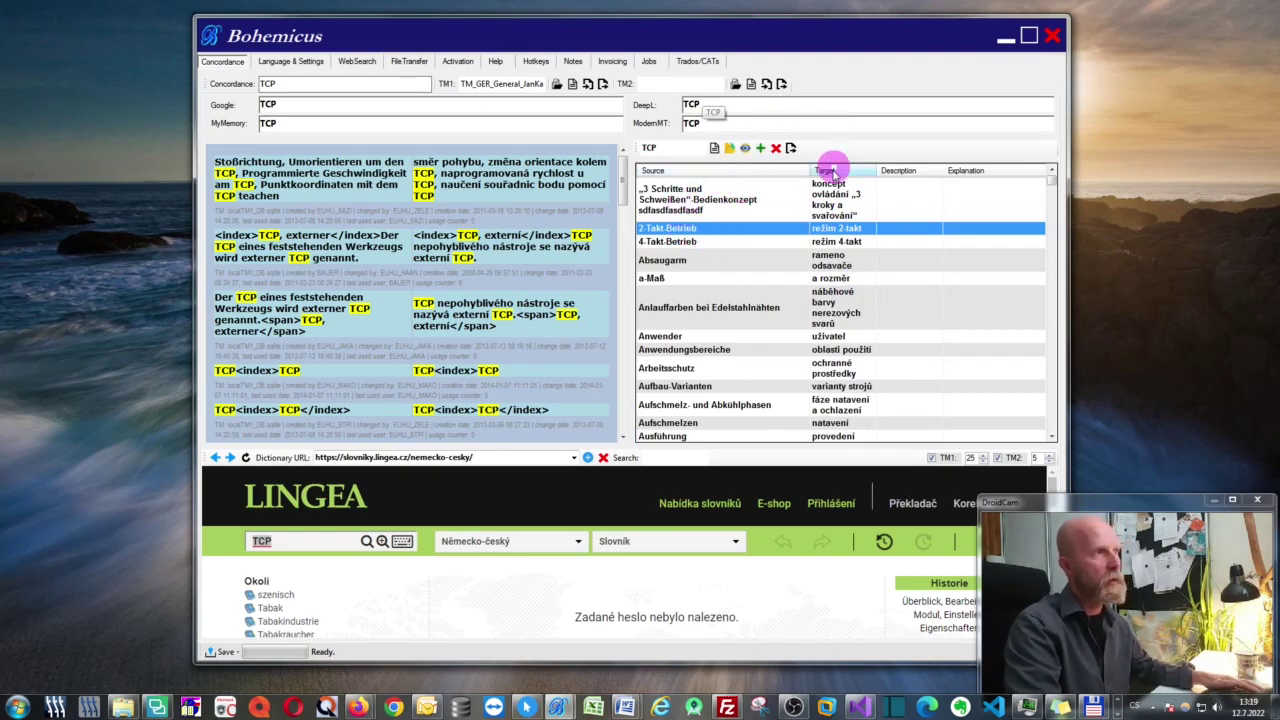
left_click(858, 230)
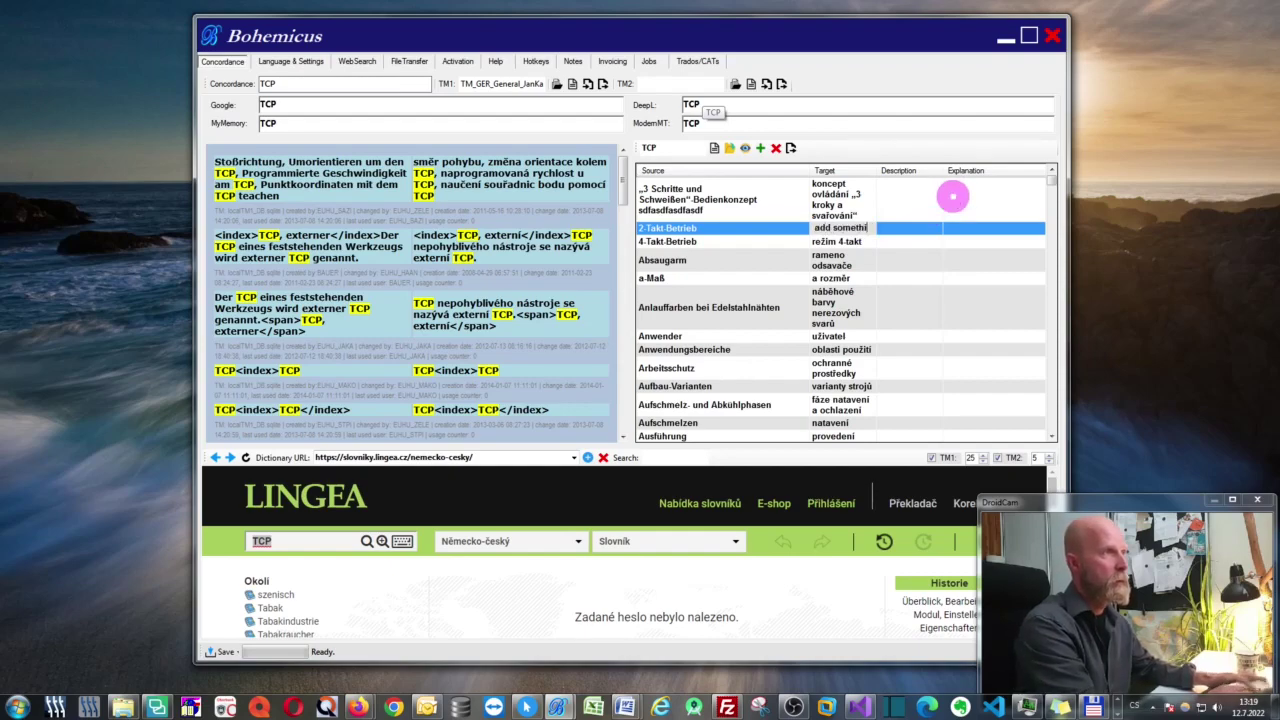
key("Return")
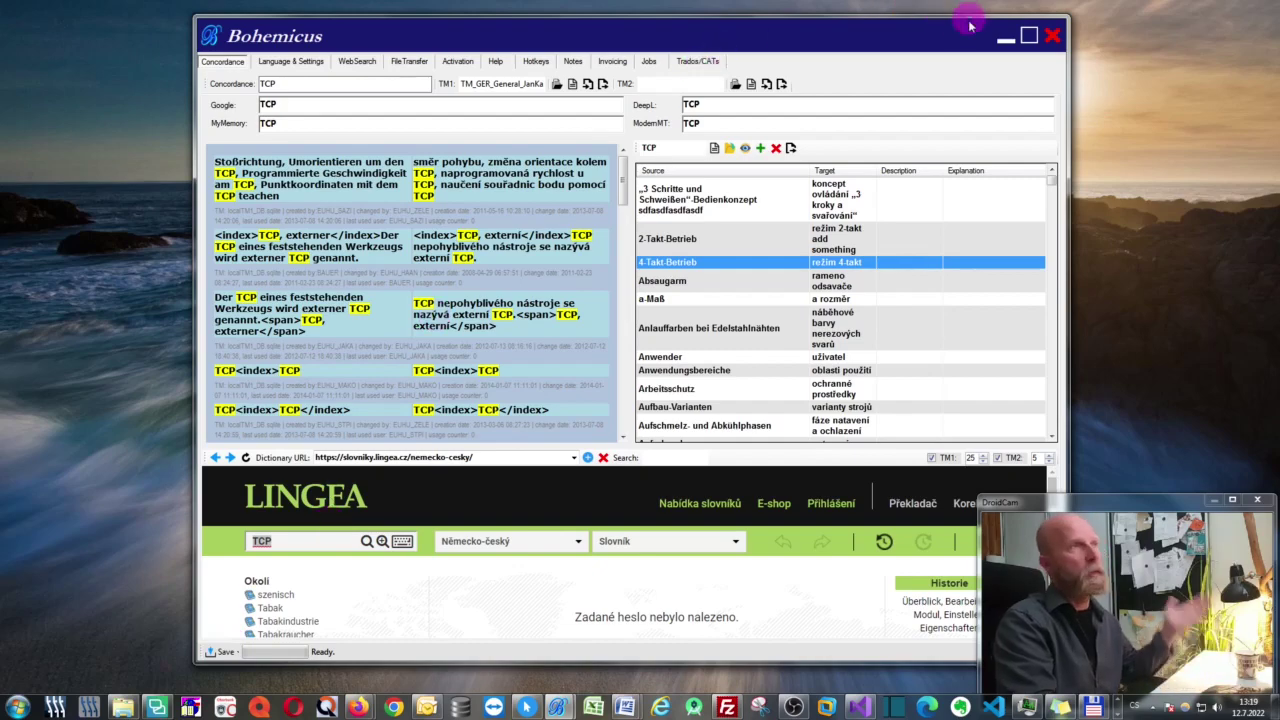
Reposition the Bohemicus window and cancel the Import file picker.
left_click_drag(964, 30, 914, 27)
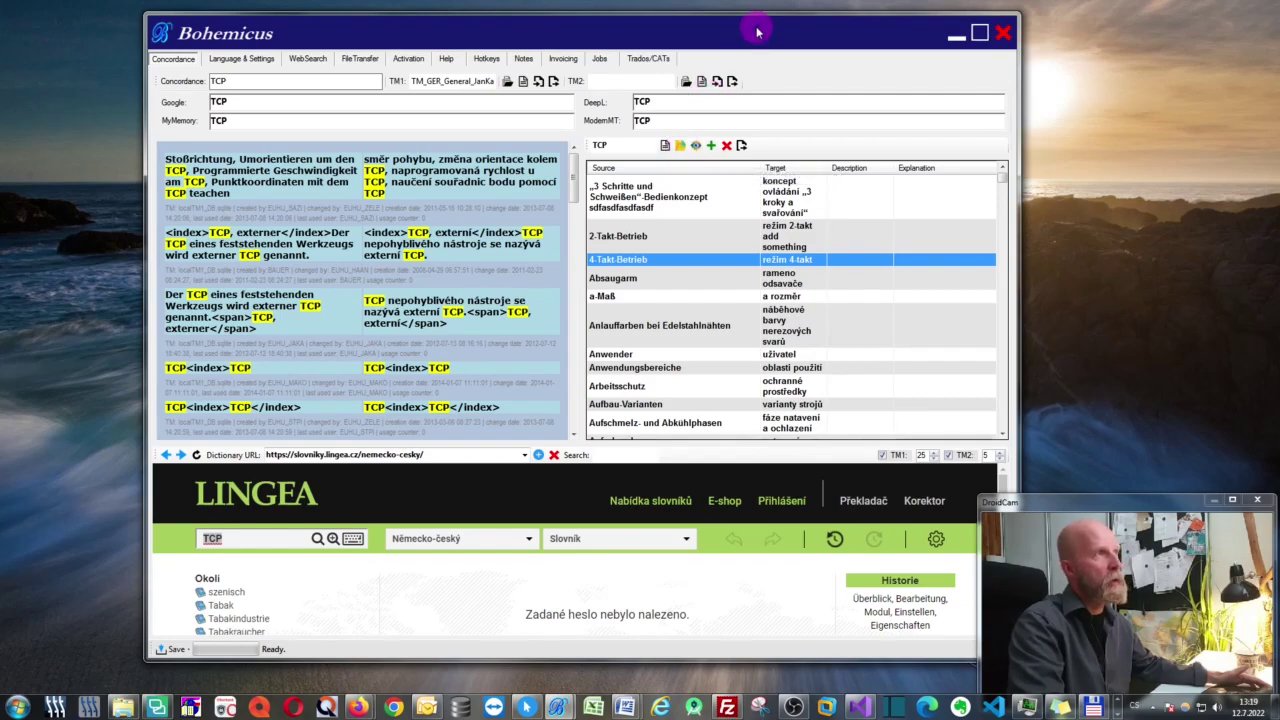
left_click_drag(751, 33, 748, 38)
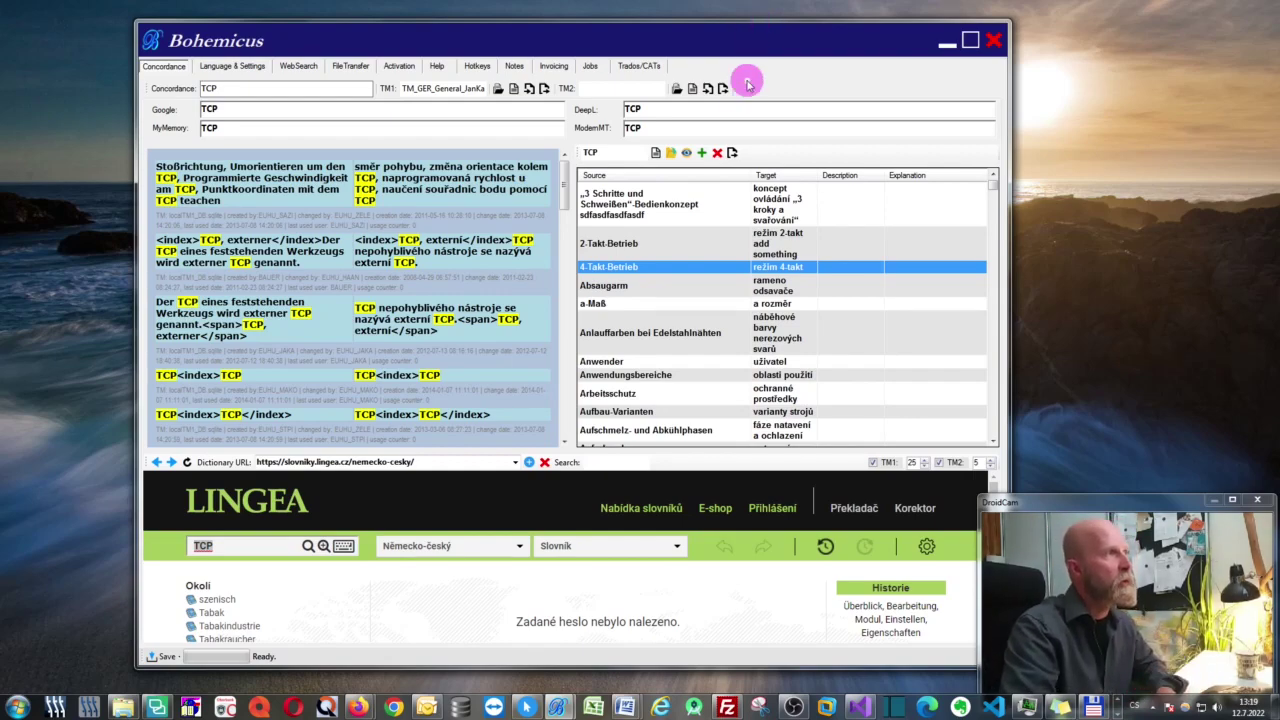
left_click(669, 153)
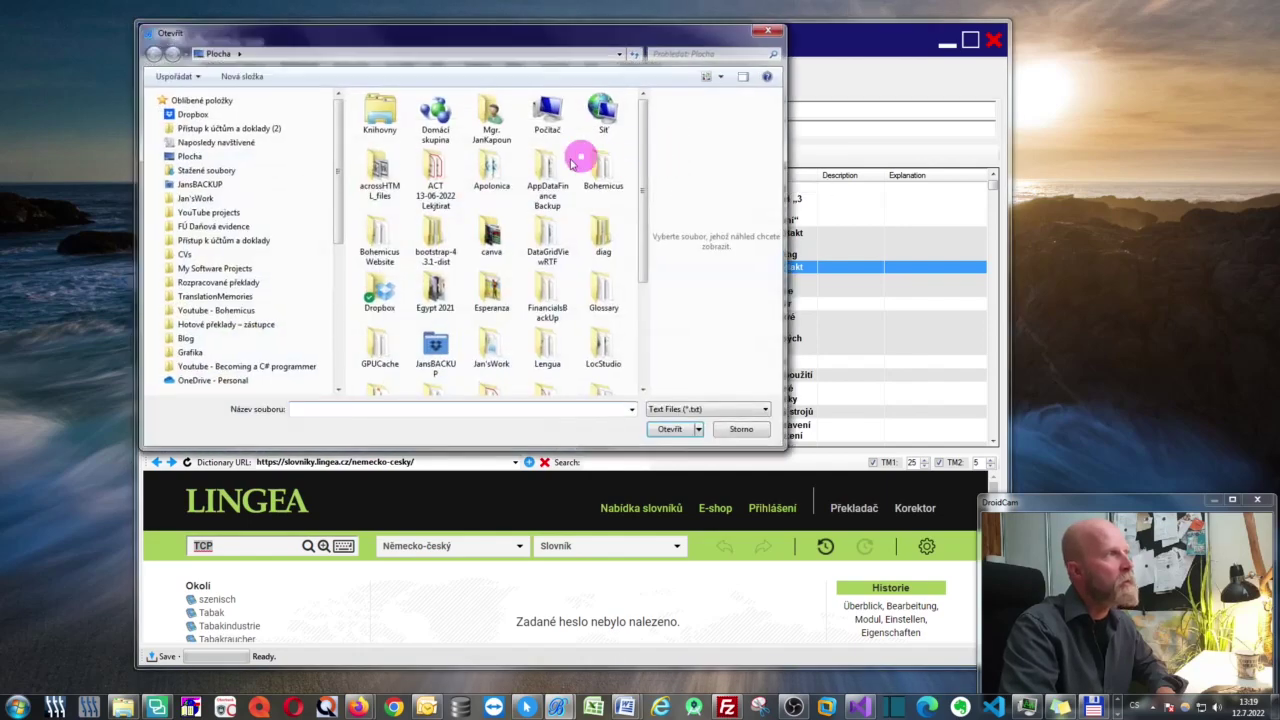
left_click(775, 33)
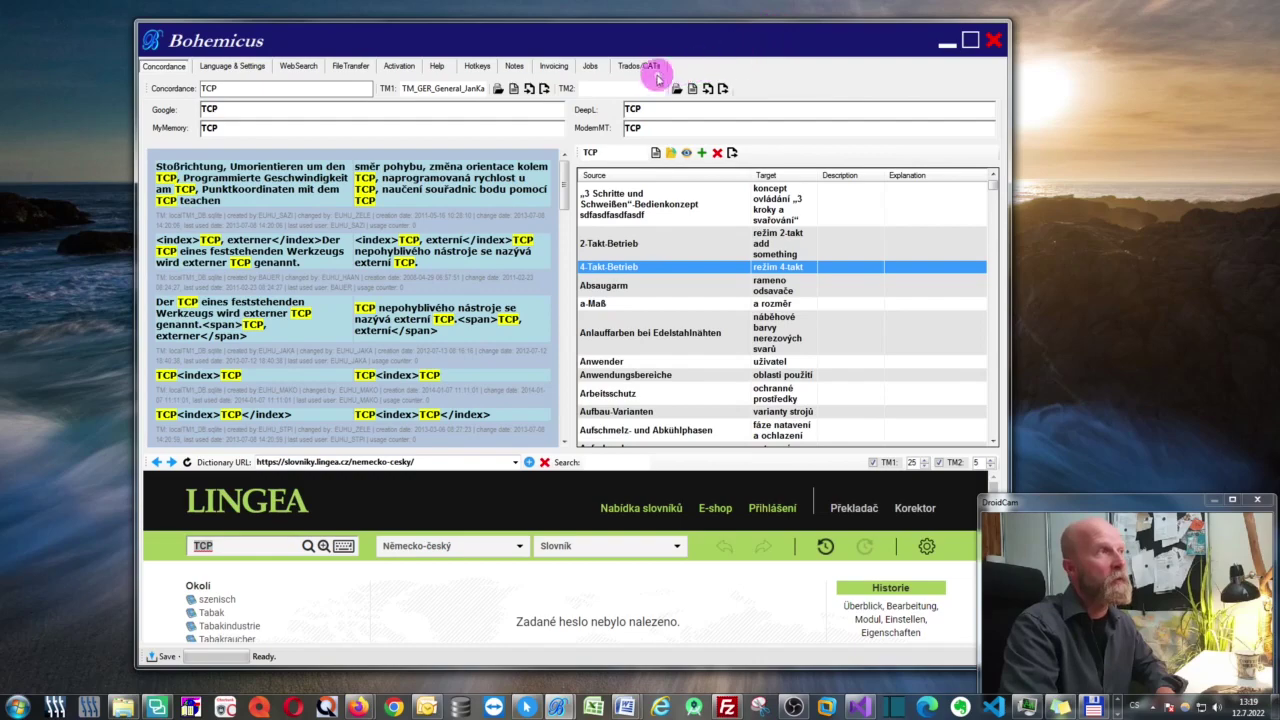
Show all glossary terms with View All and scroll through the table.
left_click(687, 153)
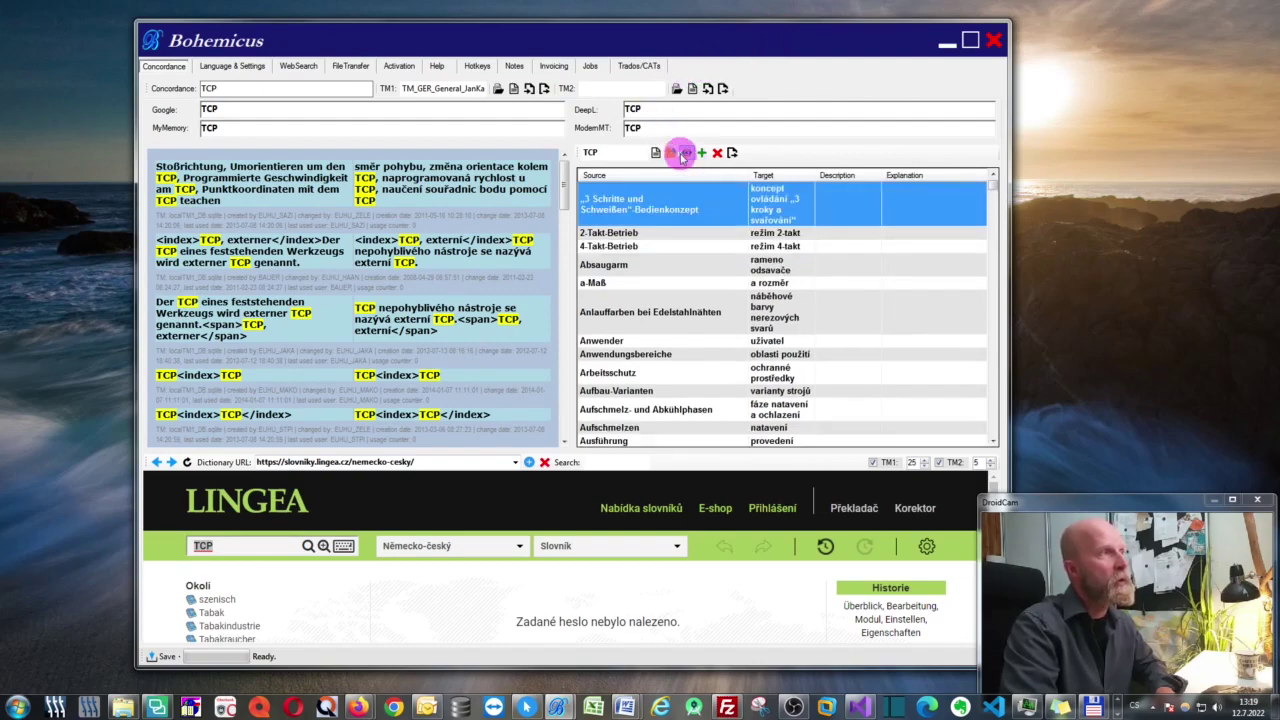
scroll(674, 286, "down", 10)
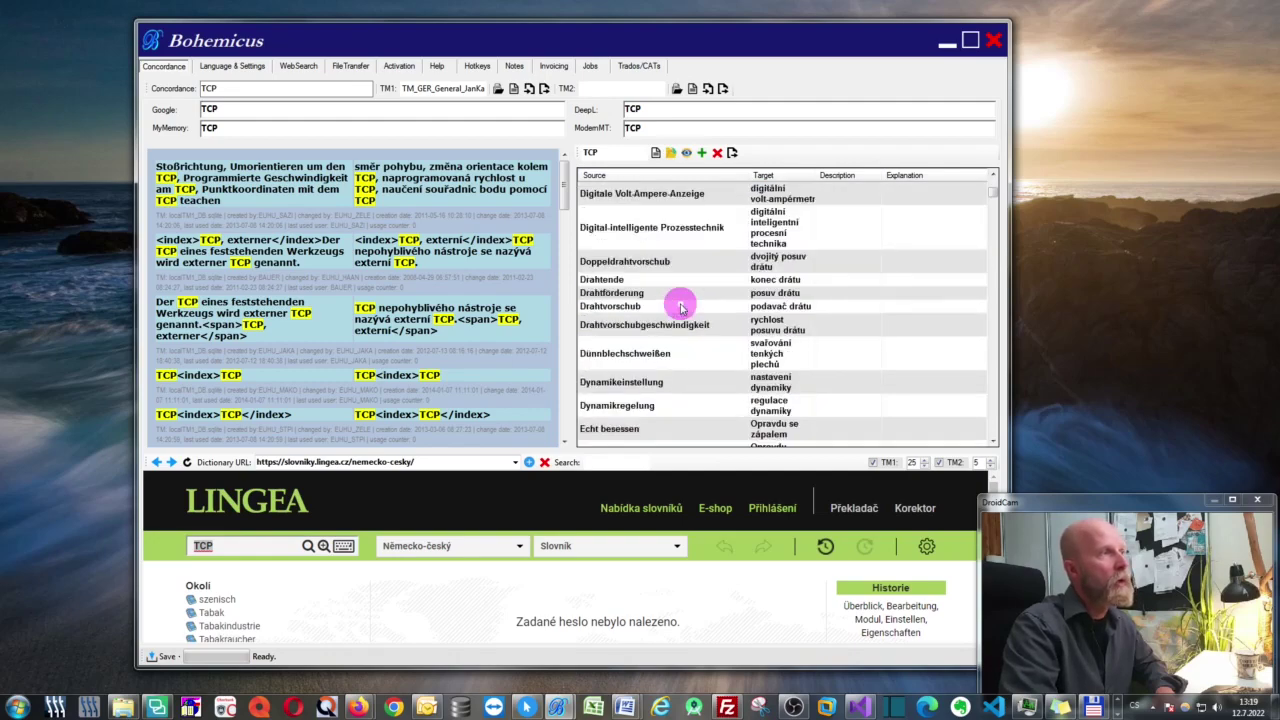
scroll(680, 307, "down", 5)
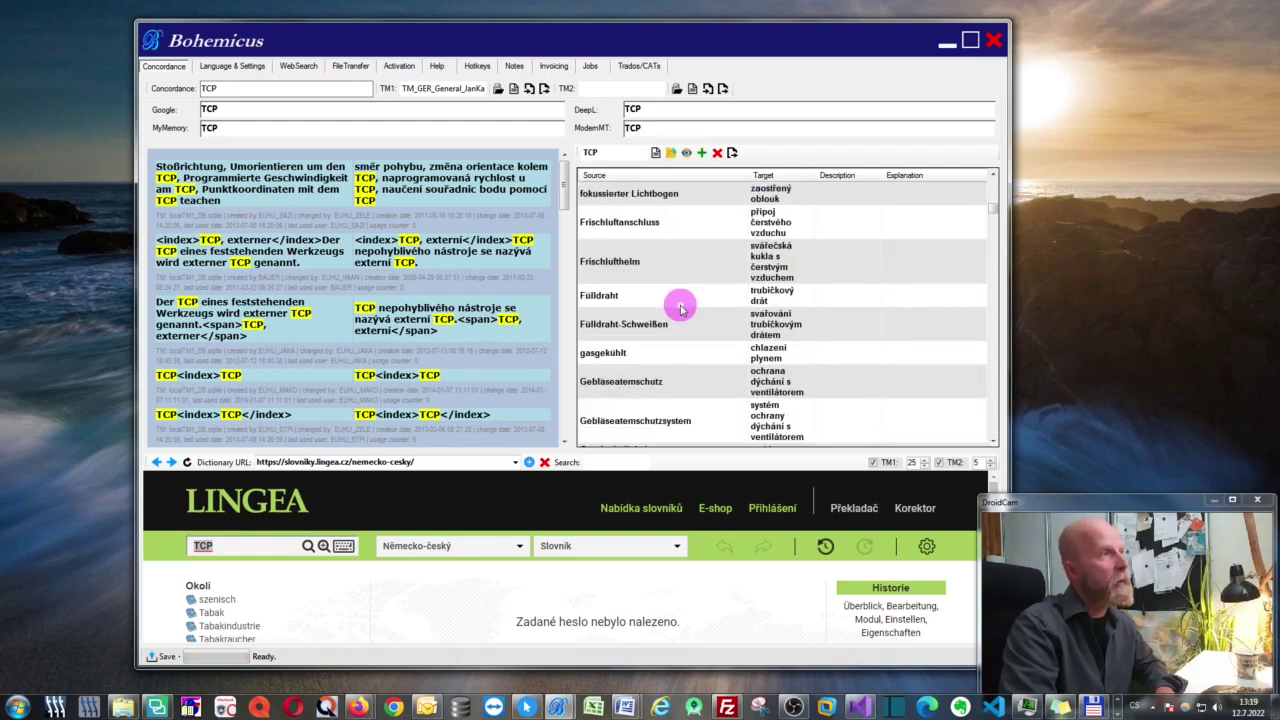
scroll(680, 308, "up", 15)
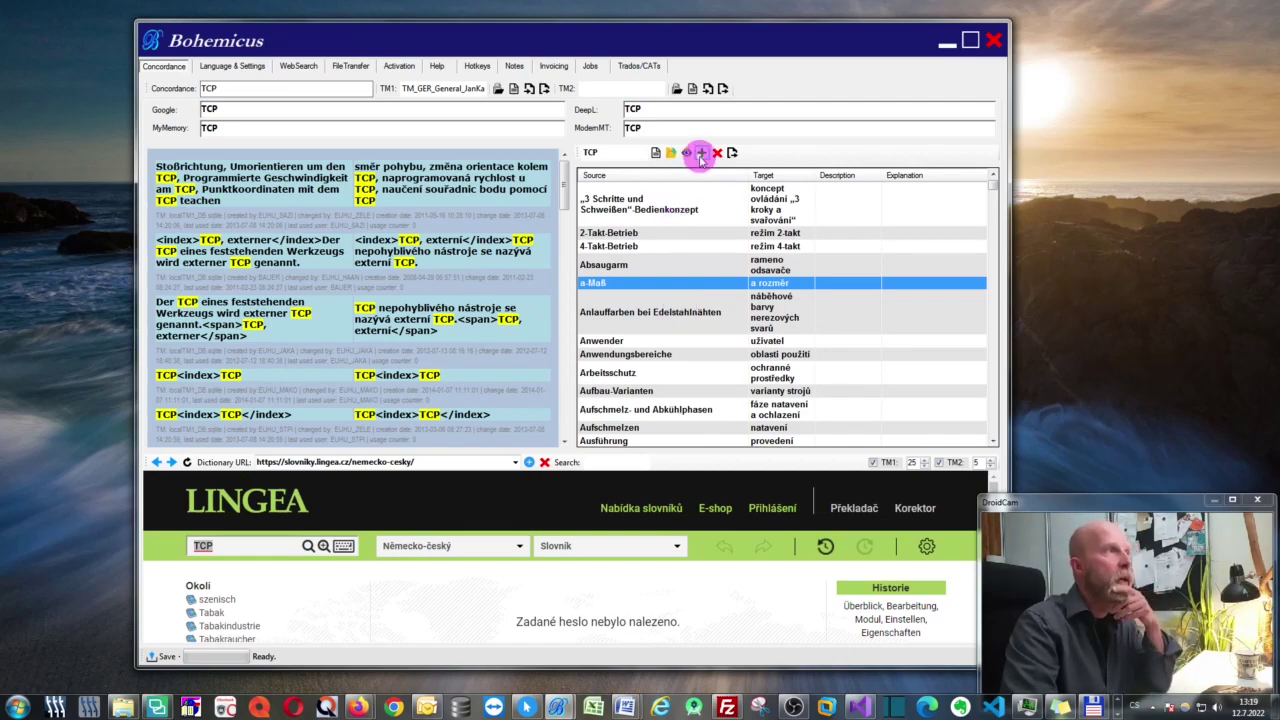
Cancel both adding a new term and deleting the a-Maß term.
left_click(701, 153)
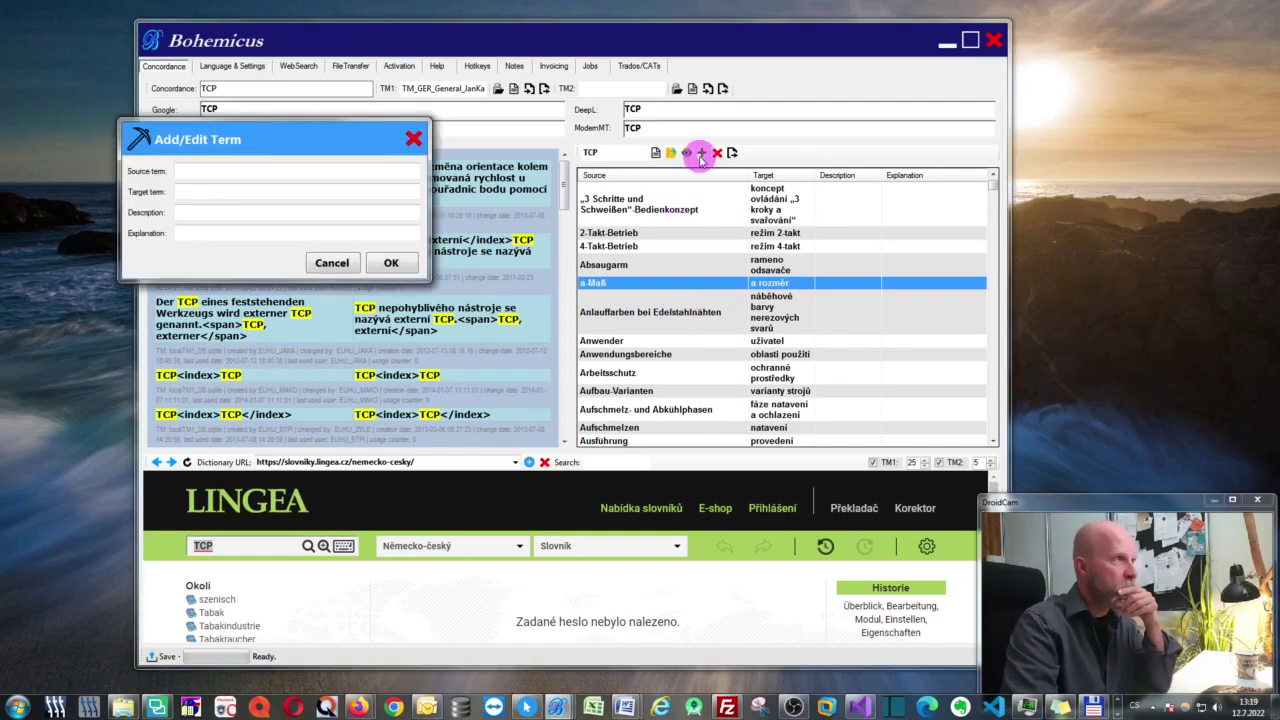
left_click(413, 139)
left_click(716, 153)
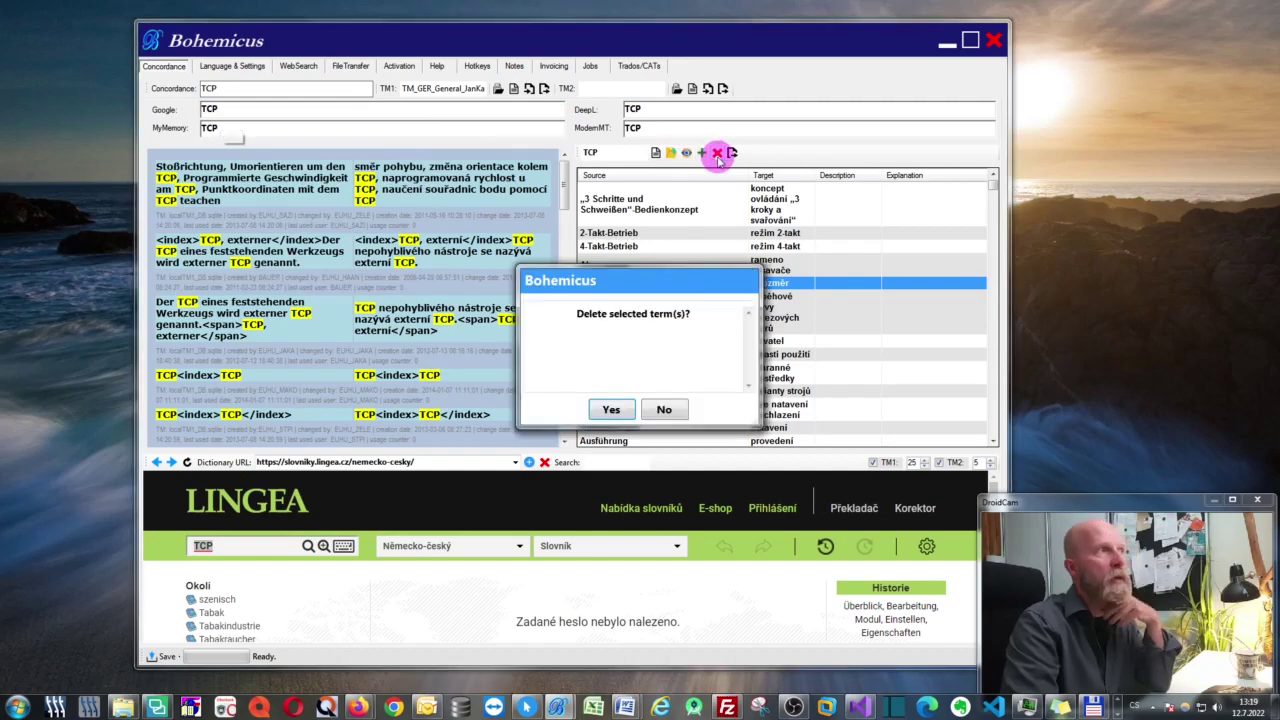
left_click(664, 410)
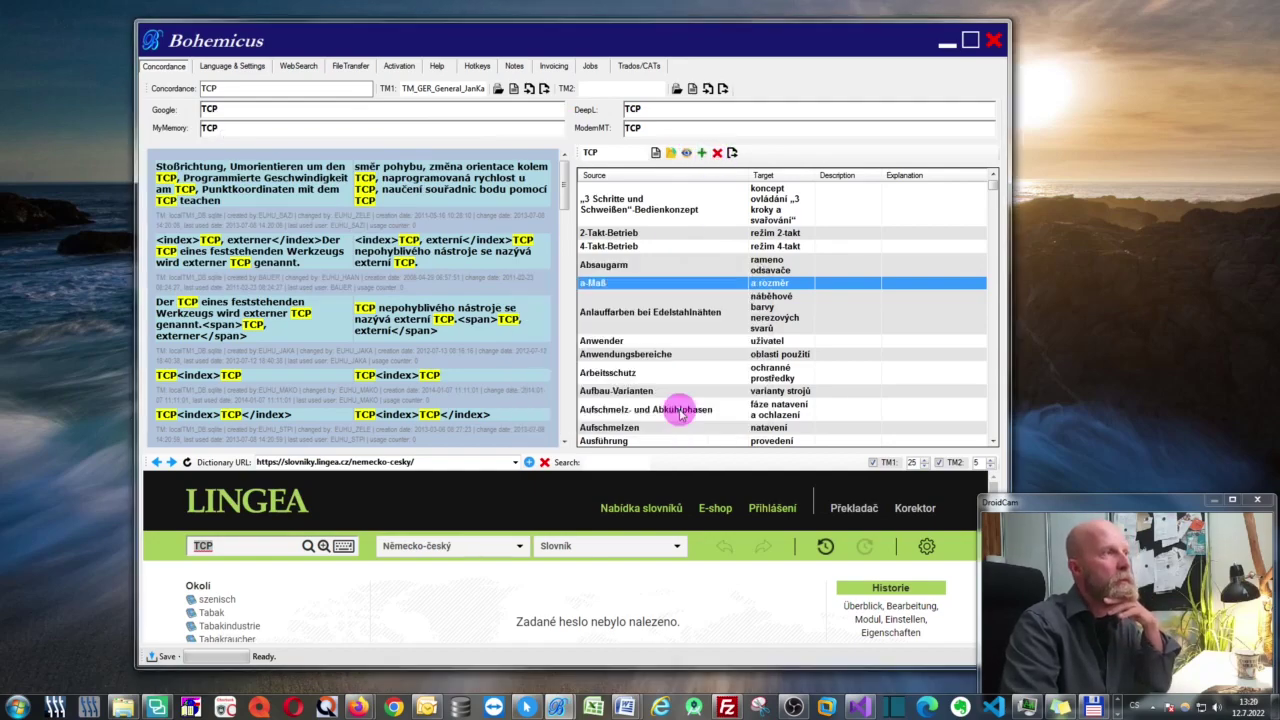
Shift-select several terms, settle on Absaugarm, then minimize Bohemicus.
left_click(630, 293)
left_click(630, 284)
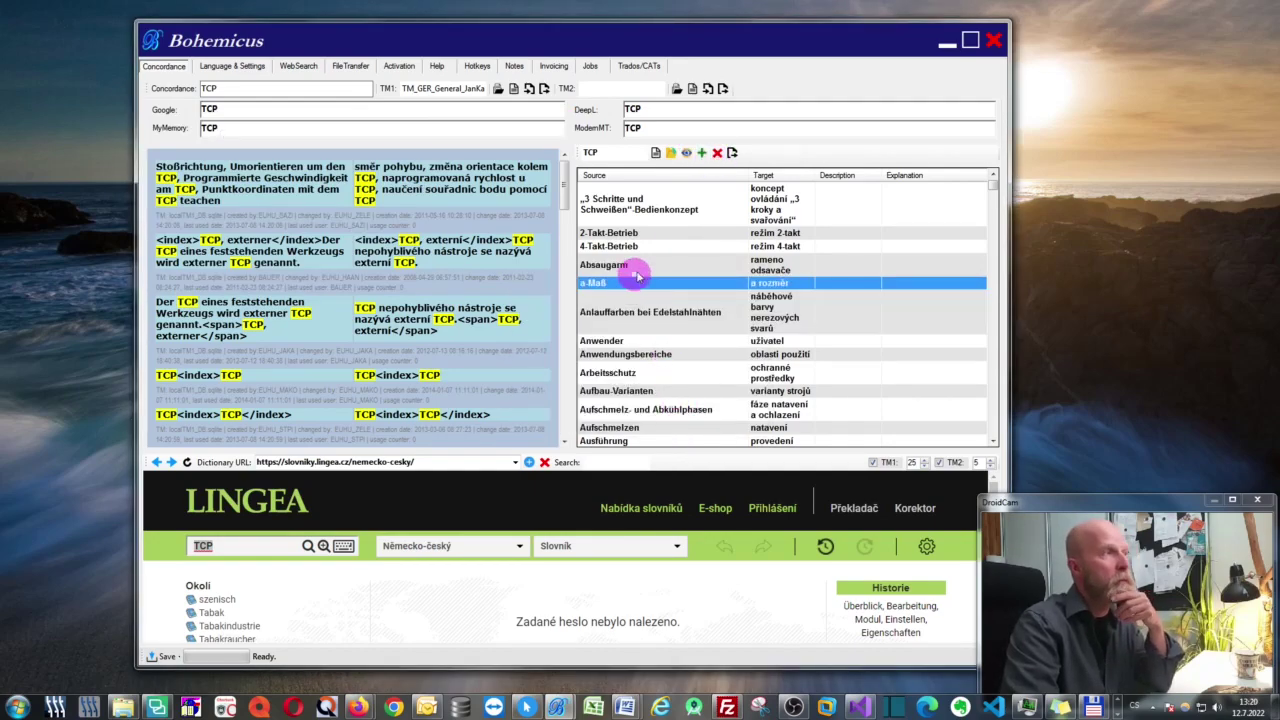
left_click(640, 263)
key("shift+Down")
key("shift+Down")
key("shift+Down")
key("shift+Down")
key("shift+Down")
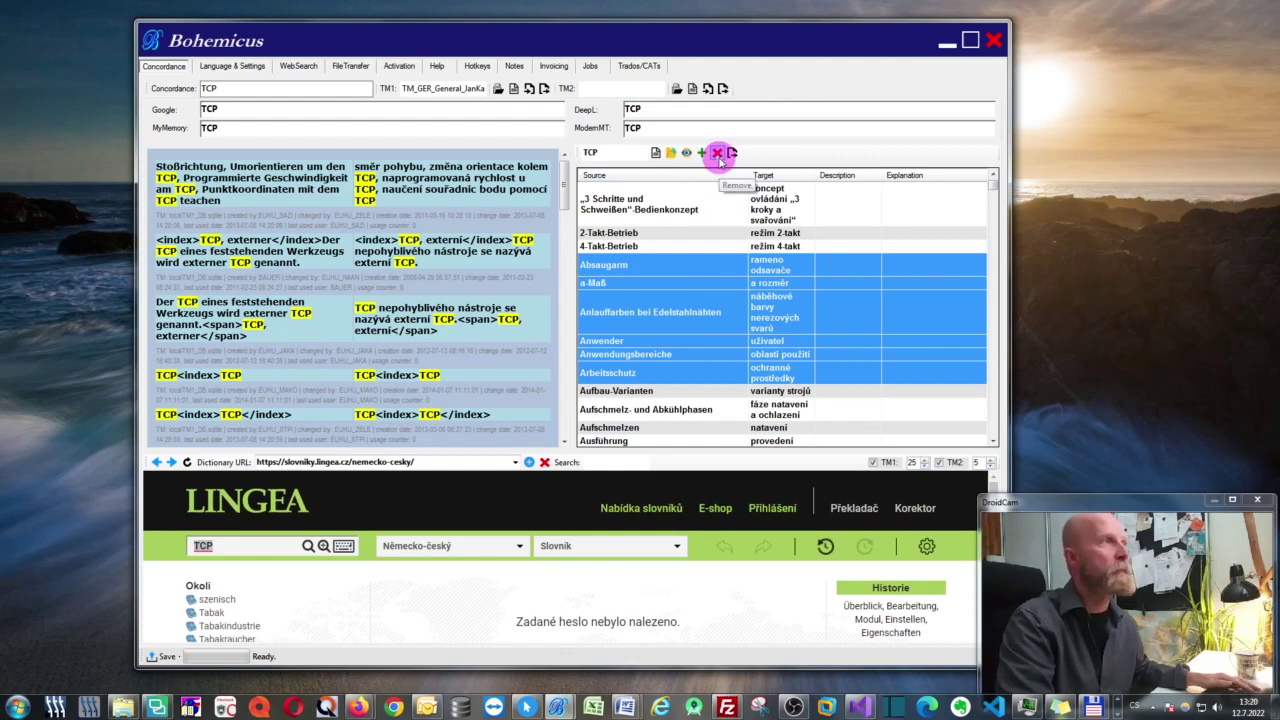
left_click(701, 272)
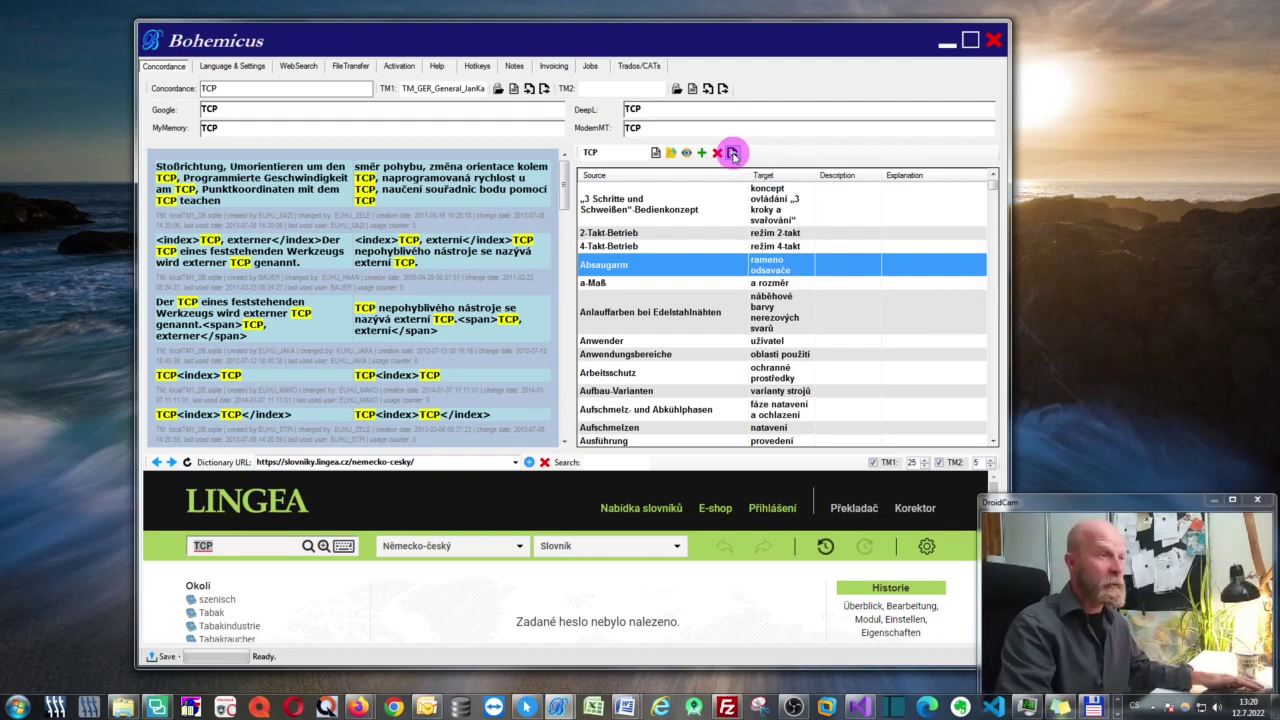
left_click(946, 44)
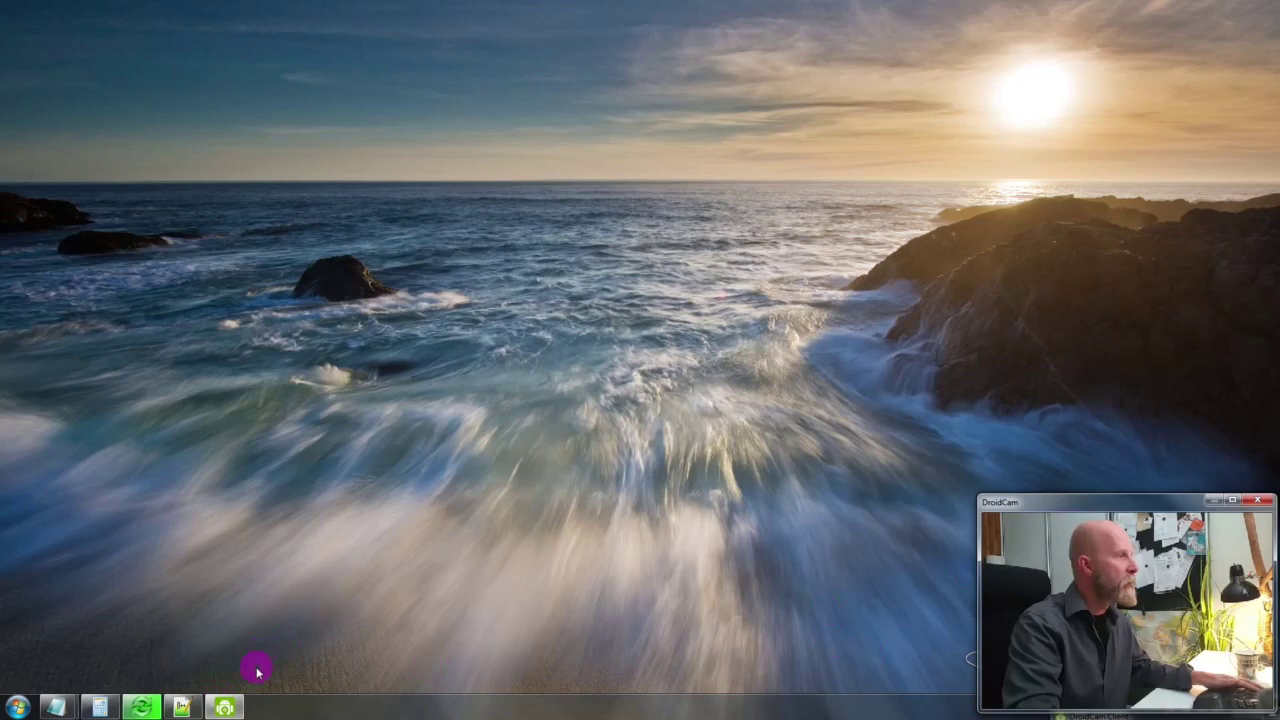
Alt+Tab back to Smartcat, scroll up to segment 2 and select the word Kapitel.
key("alt+Tab")
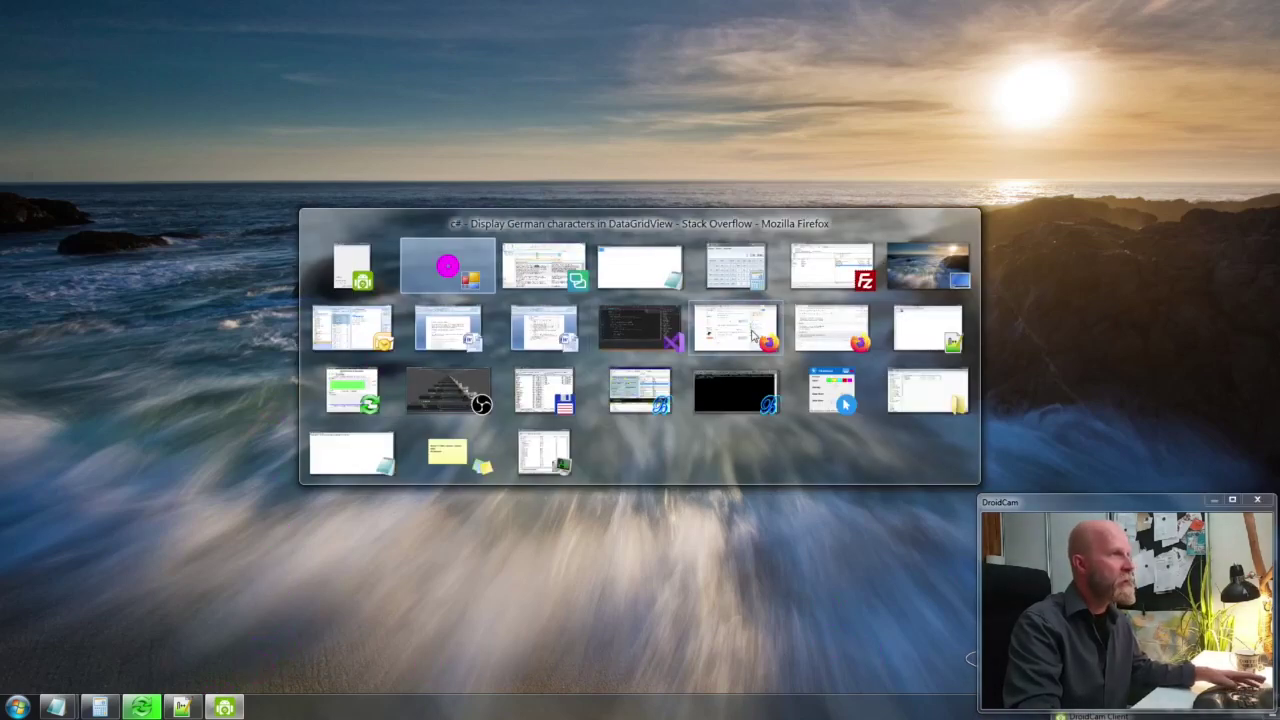
left_click(830, 326)
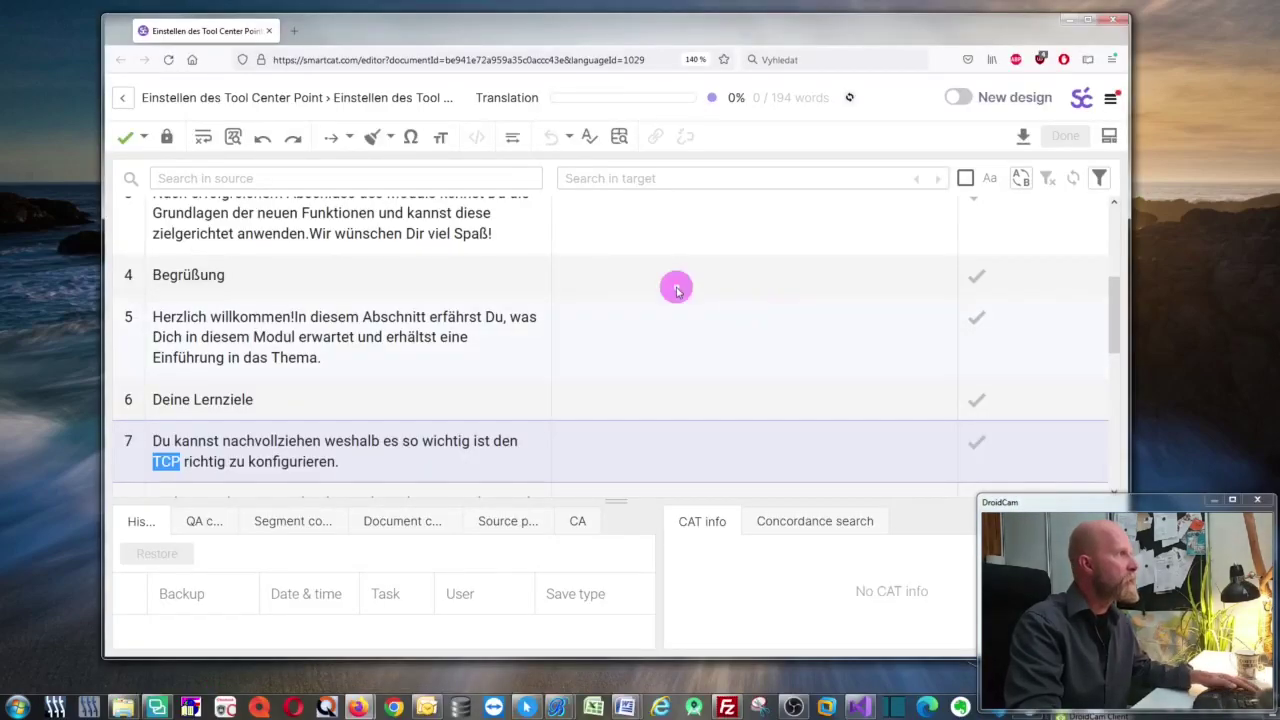
left_click(390, 233)
scroll(458, 300, "up", 5)
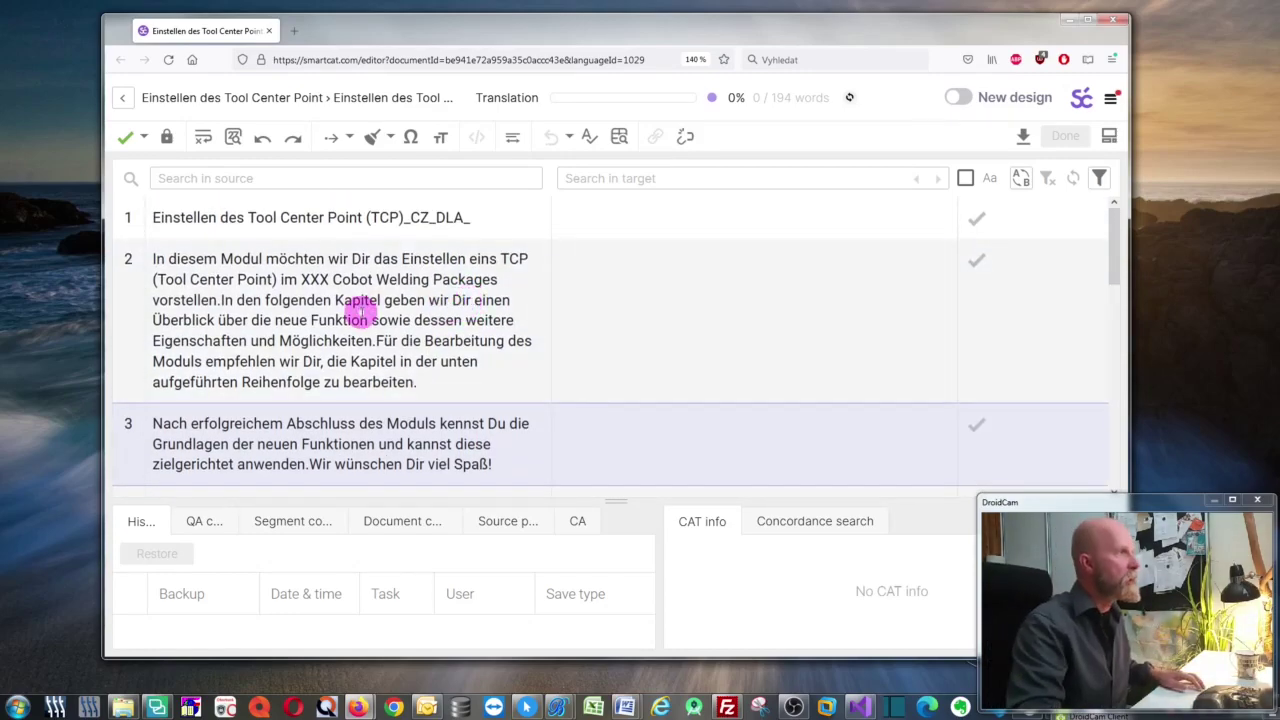
left_click(355, 300)
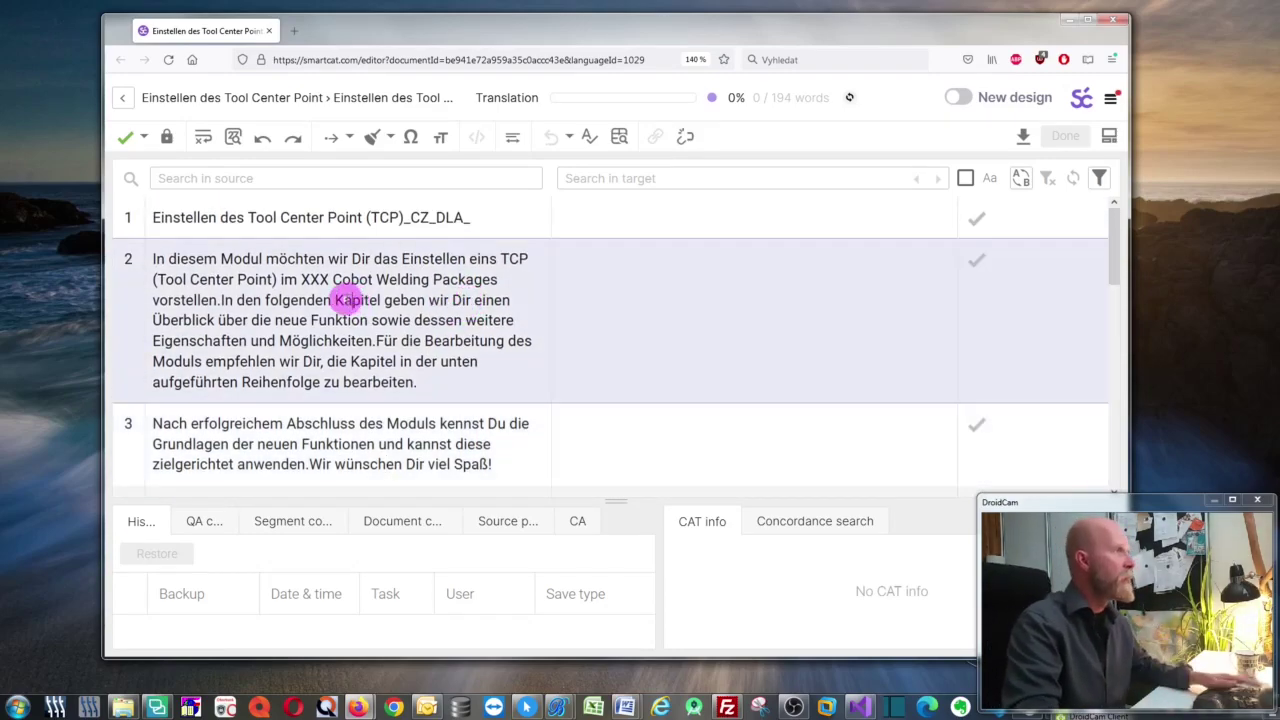
left_click_drag(337, 298, 387, 300)
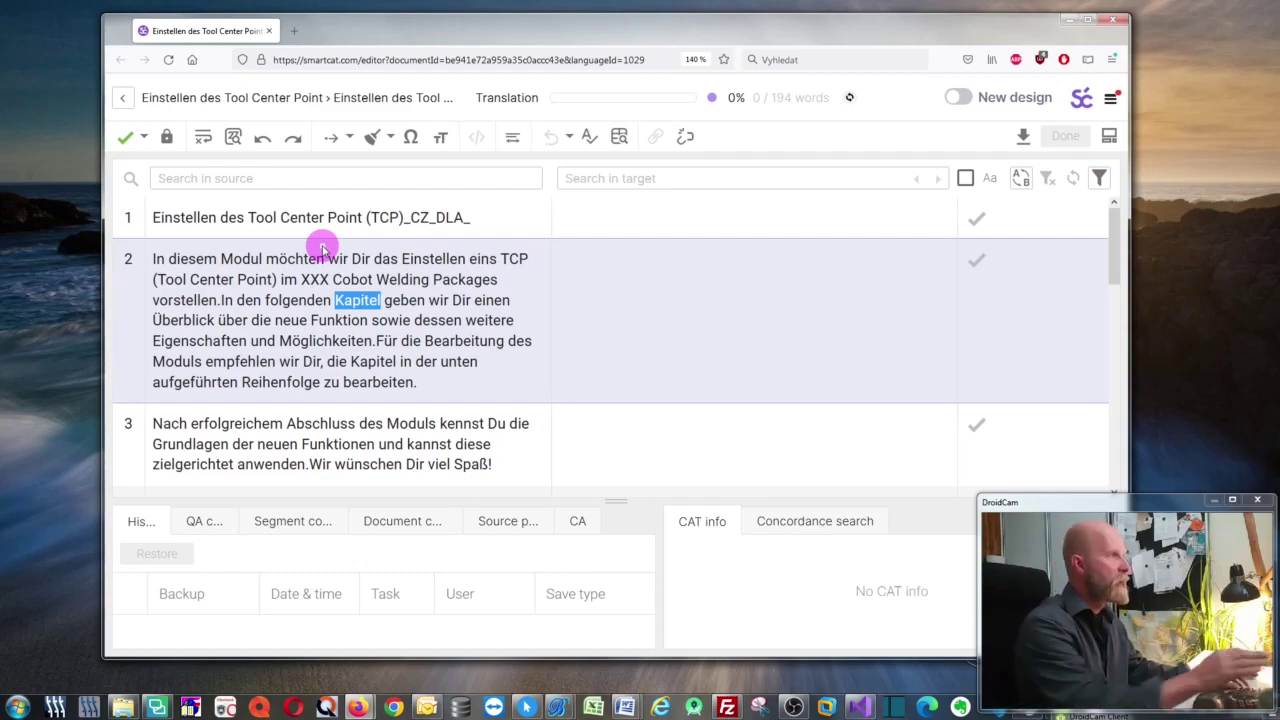
Add Kapitel as a new term with target 'kapitola' and a placeholder description.
key("ctrl+alt+t")
left_click_drag(327, 155, 630, 238)
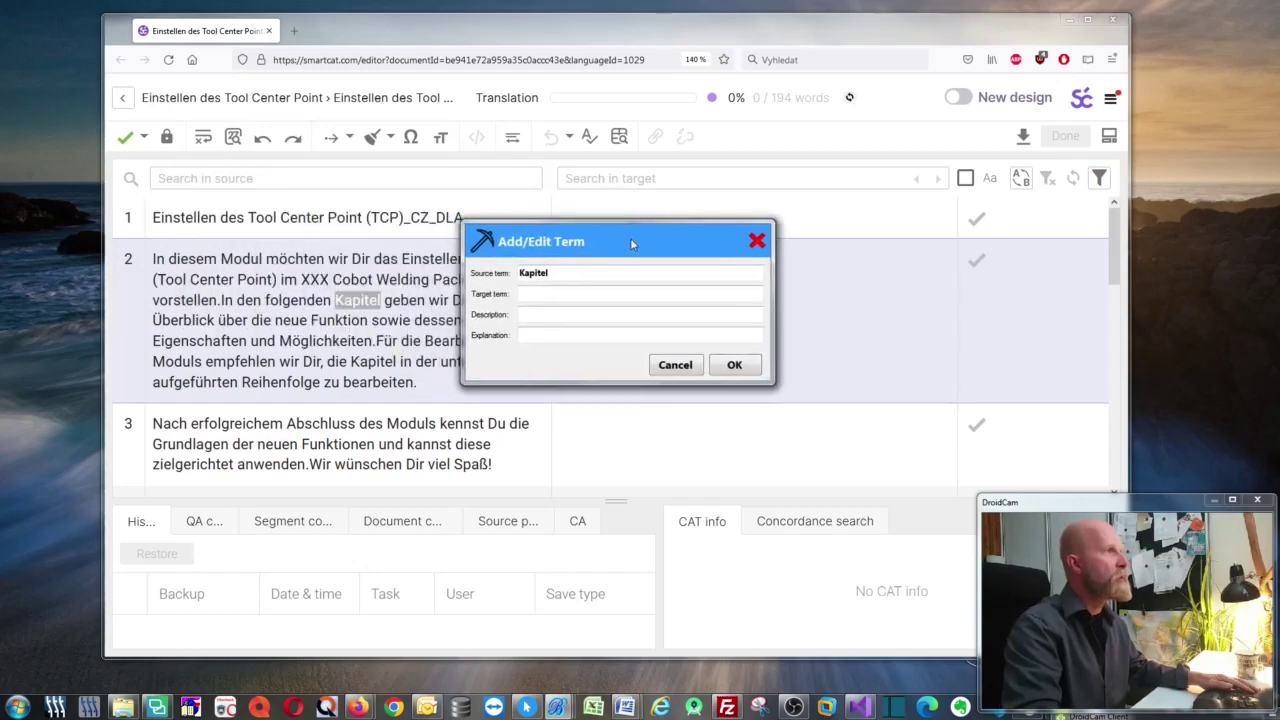
left_click(560, 293)
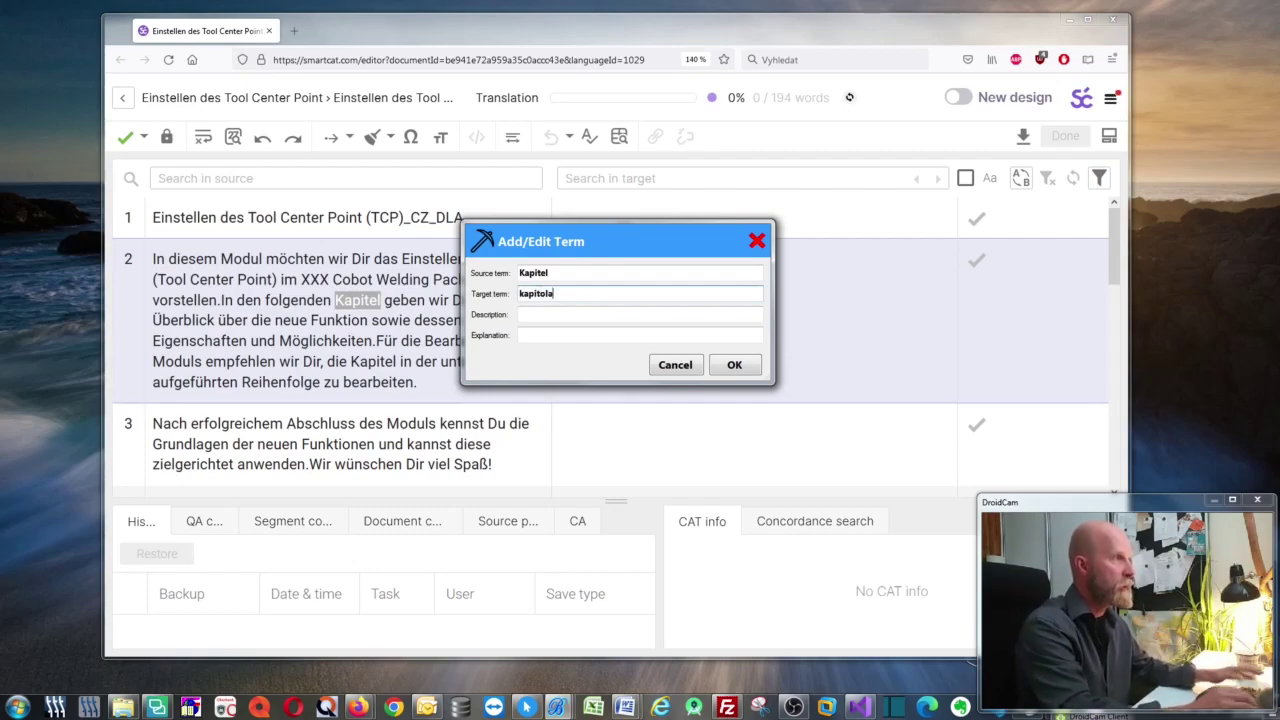
type("kapitola")
key("Tab")
type("asdfsdflkljkj")
key("Tab")
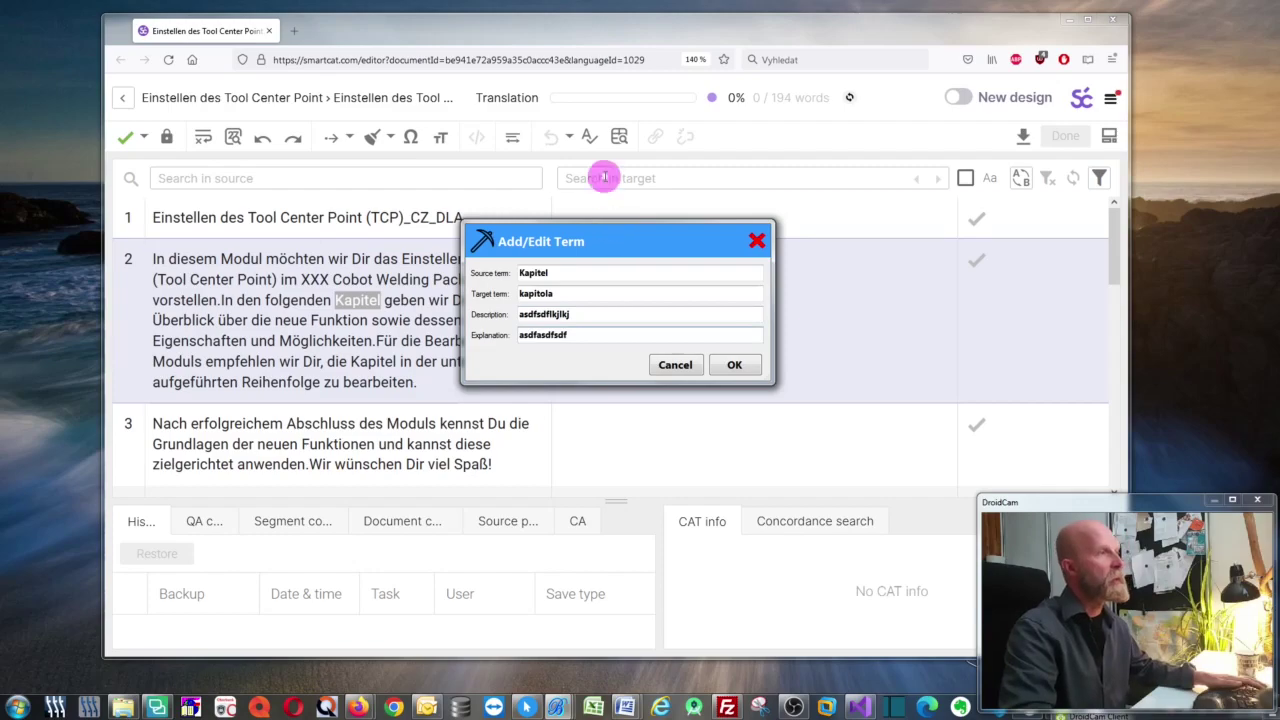
left_click(735, 366)
Bring Bohemicus forward, load all terms, and filter the list by 'kapi'.
mouse_move(560, 706)
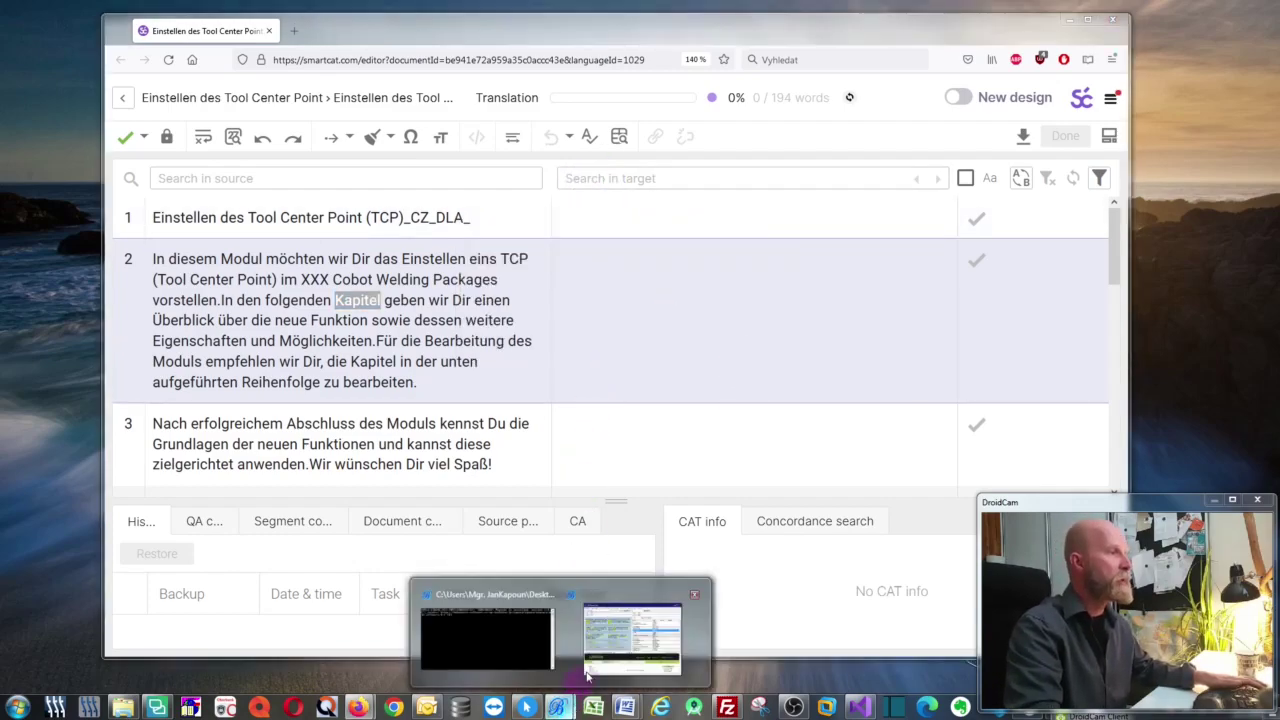
left_click(588, 672)
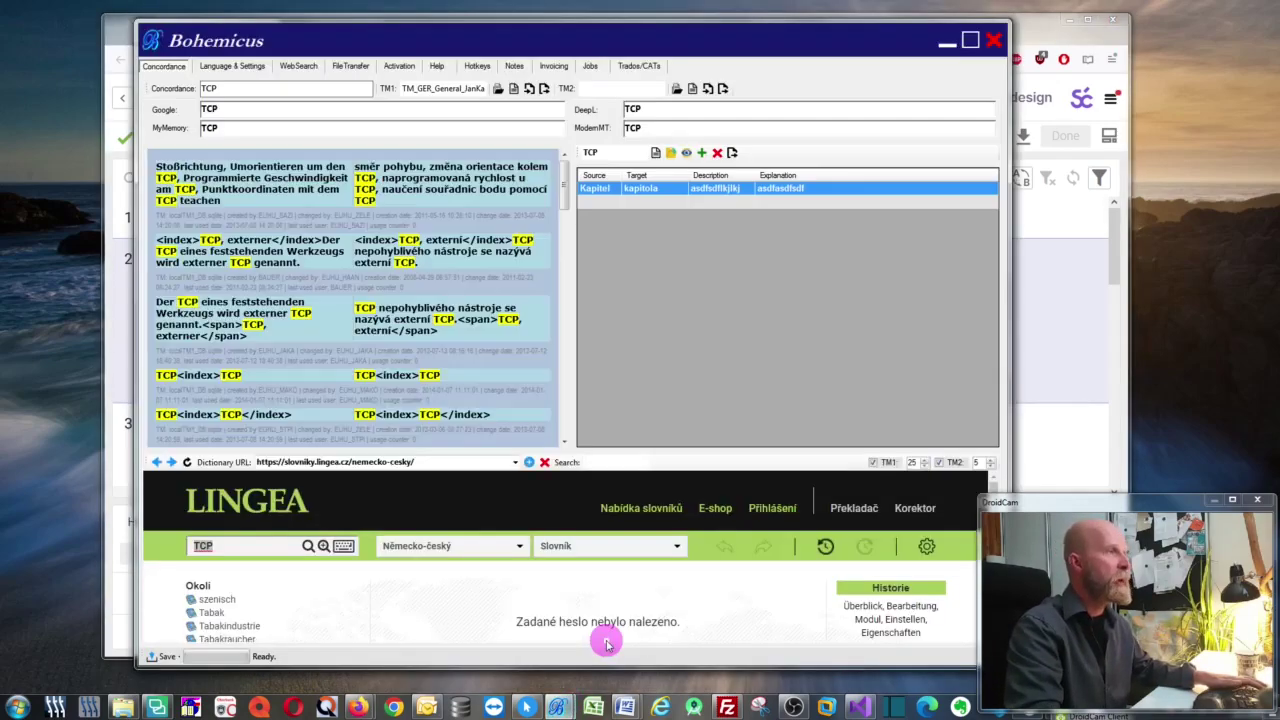
left_click(673, 155)
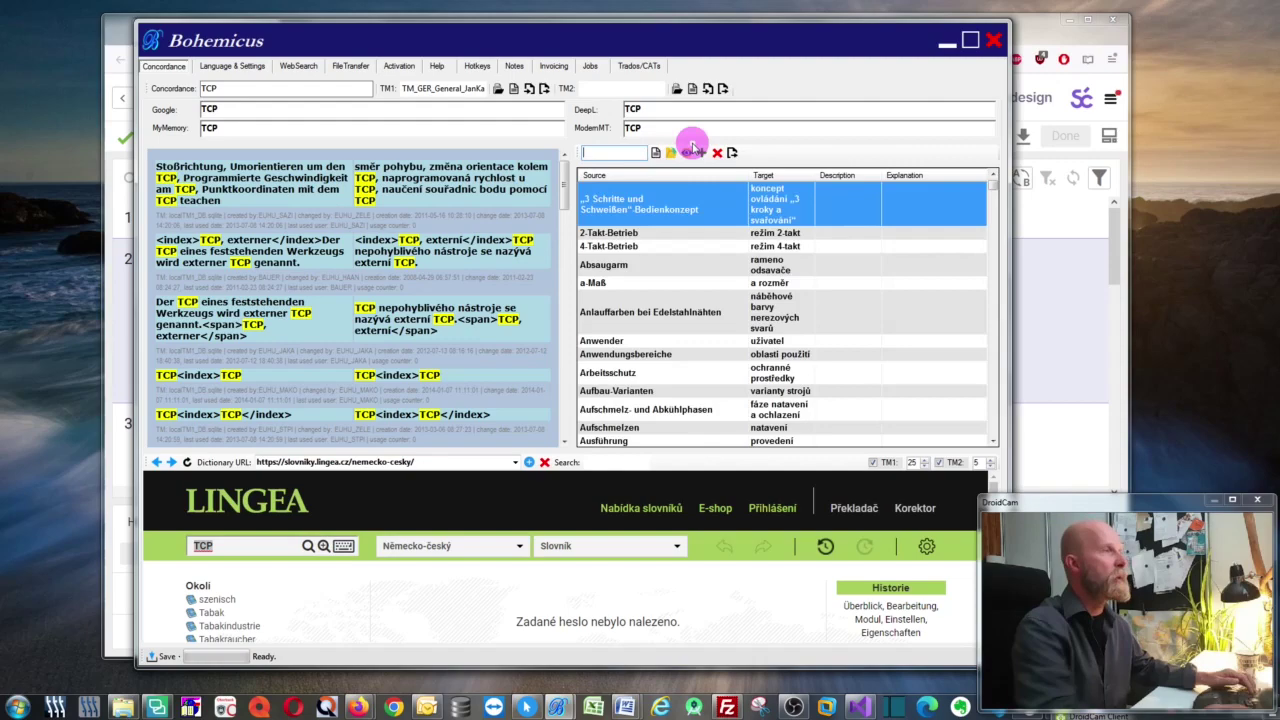
type("k")
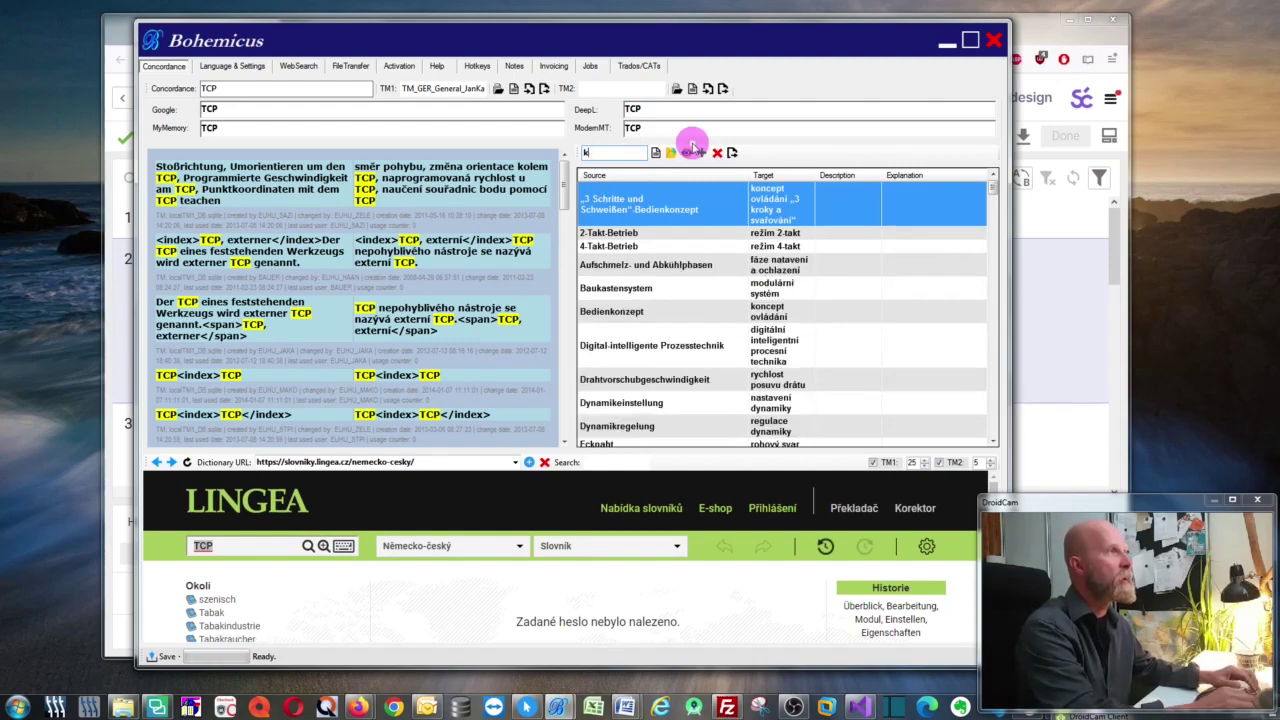
type("api")
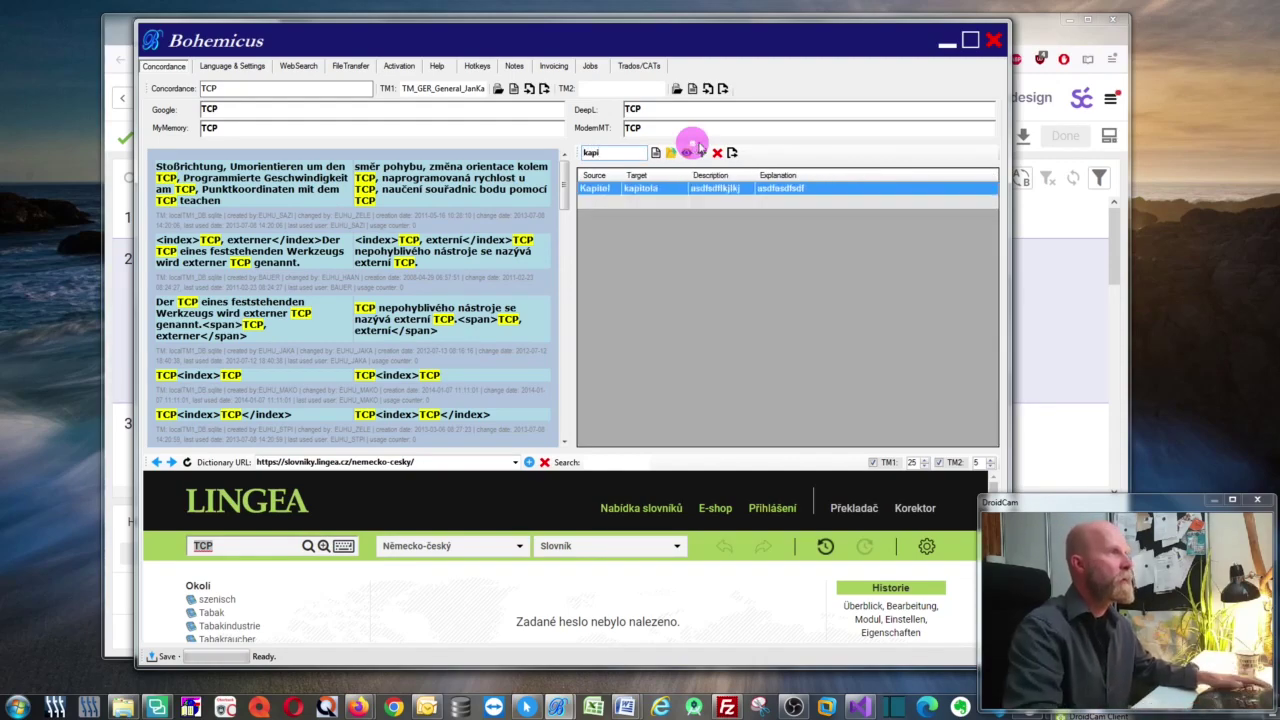